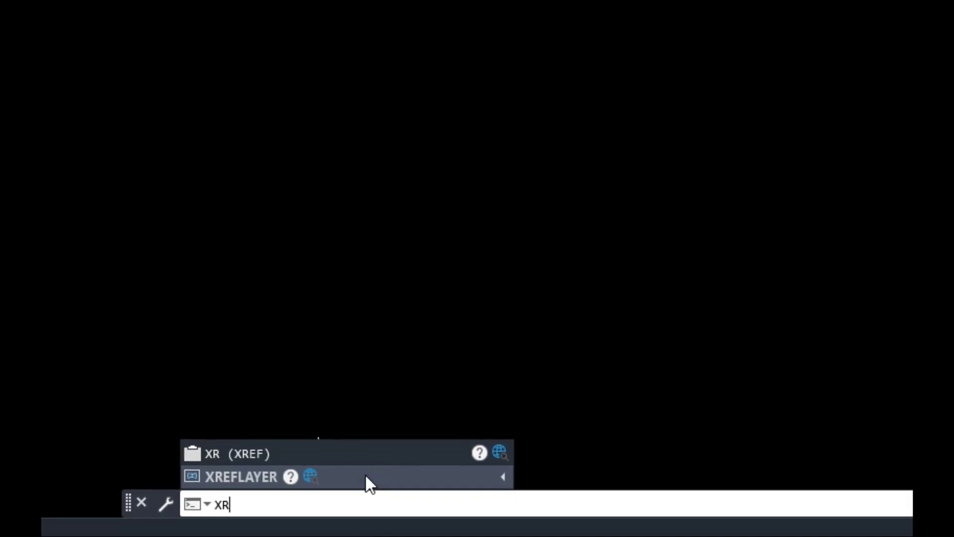
Bring up the External References palette, and choose the apartment drawing from the Documents folder as the reference to attach.
{"action": "key", "text": "Return"}
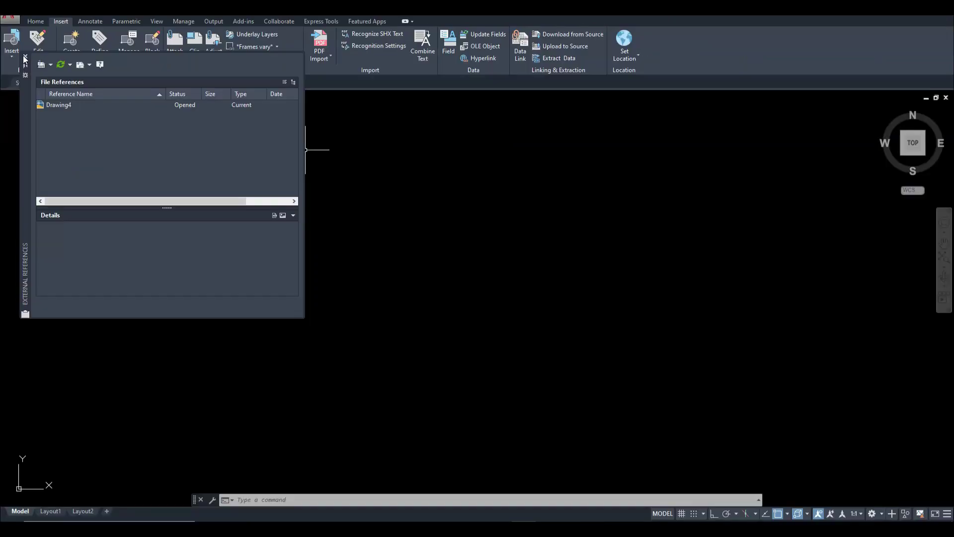
{"action": "left_click", "coordinate": [41, 85]}
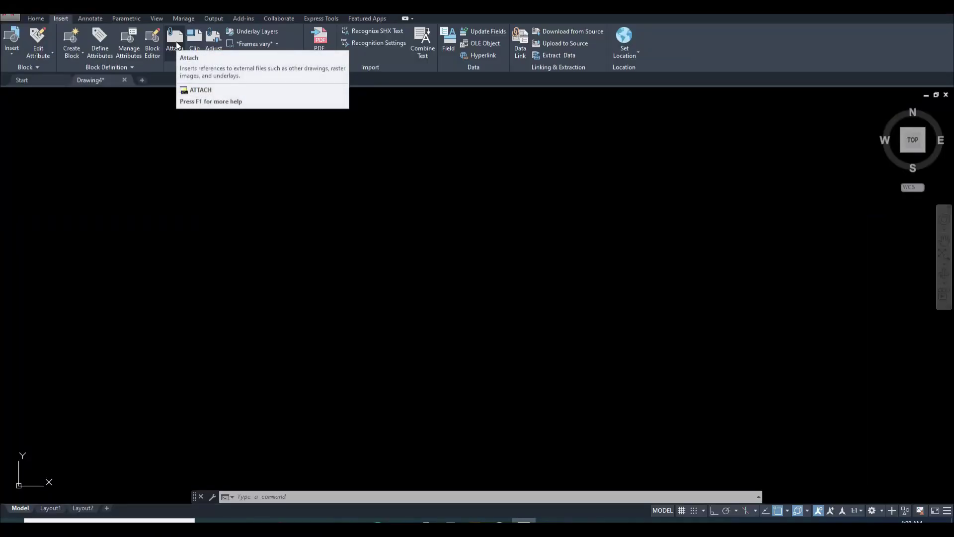
{"action": "left_click", "coordinate": [174, 40]}
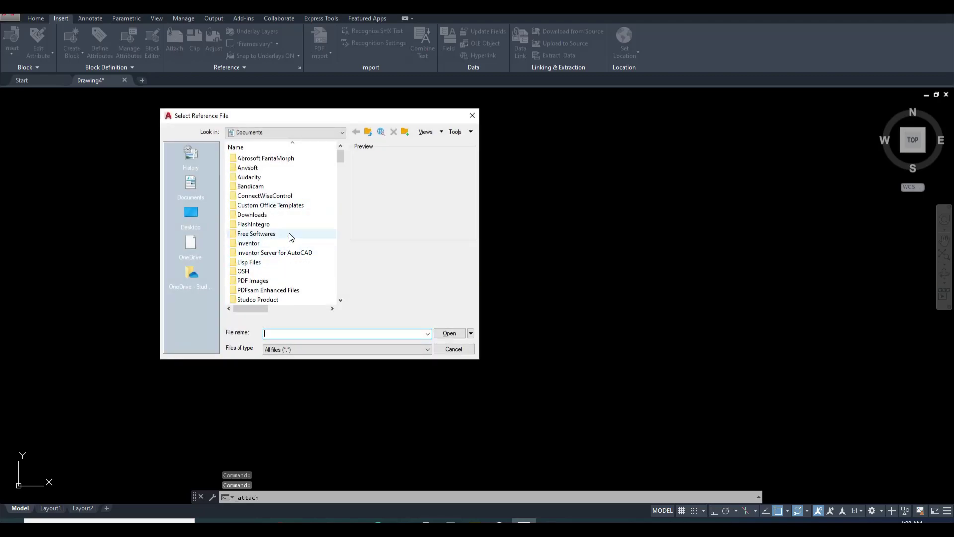
{"action": "scroll", "coordinate": [291, 237], "scroll_direction": "down", "scroll_amount": 4}
{"action": "scroll", "coordinate": [291, 239], "scroll_direction": "down", "scroll_amount": 5}
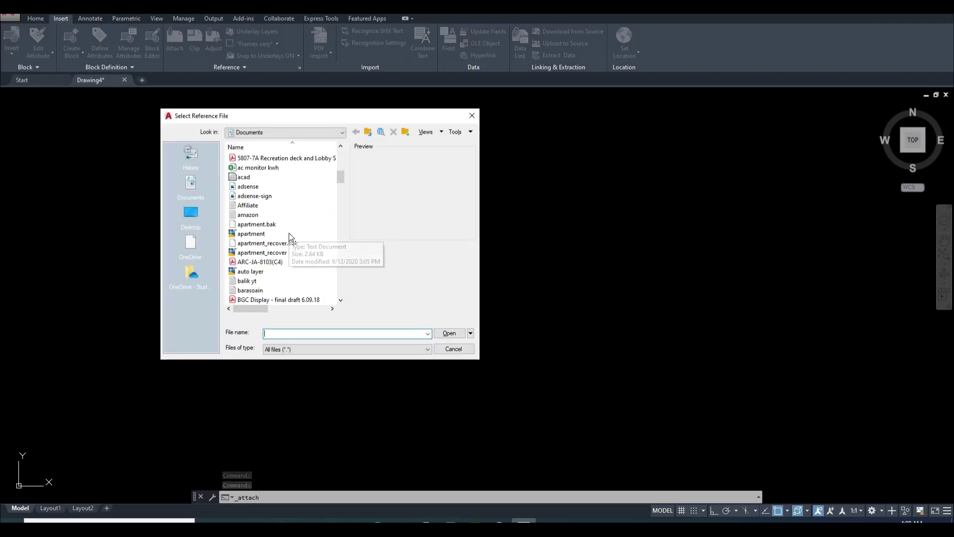
{"action": "left_click", "coordinate": [259, 235]}
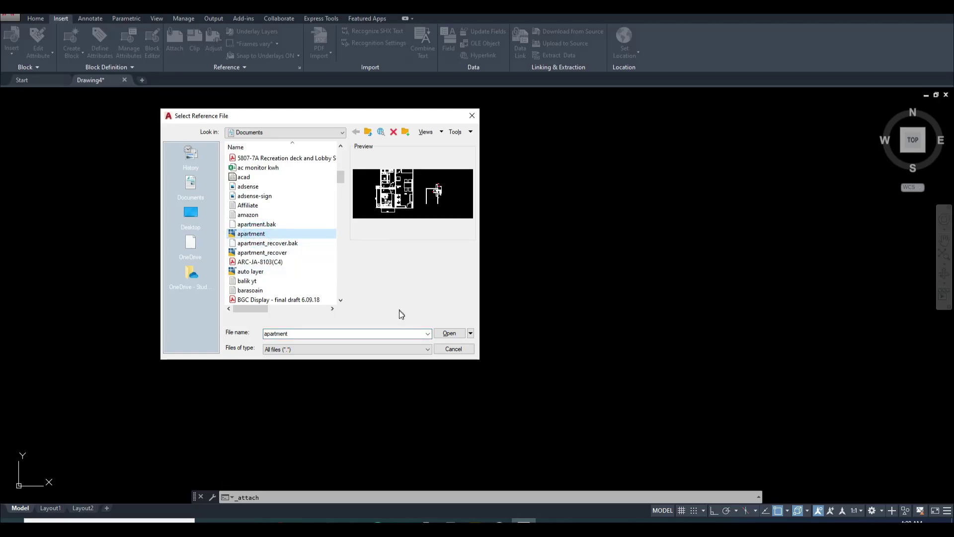
{"action": "left_click", "coordinate": [448, 333]}
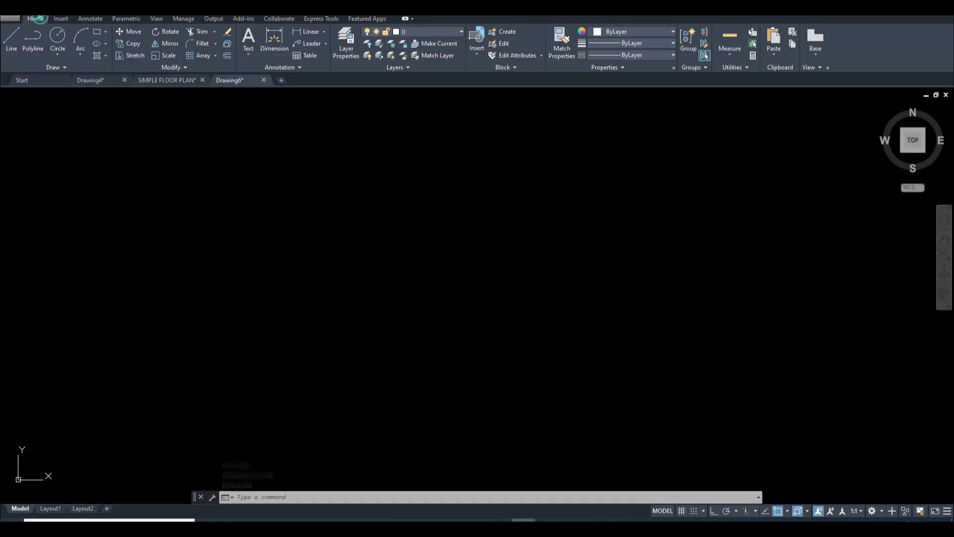
Open the drawing S0500-H - Ground Floor Slab Plan from the Xref-ucs folder and look over its full extent.
{"action": "key", "text": "ctrl+o"}
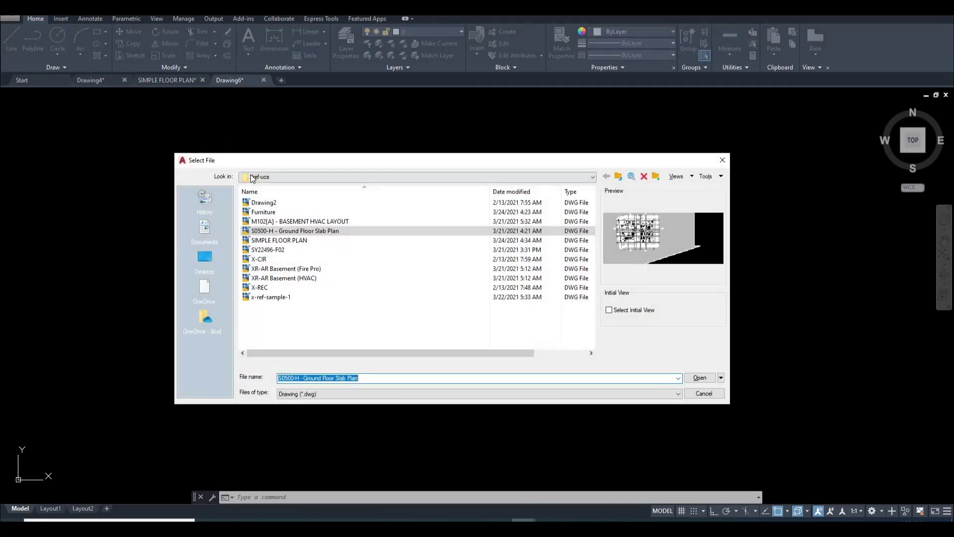
{"action": "left_click", "coordinate": [251, 232]}
{"action": "left_click", "coordinate": [696, 378]}
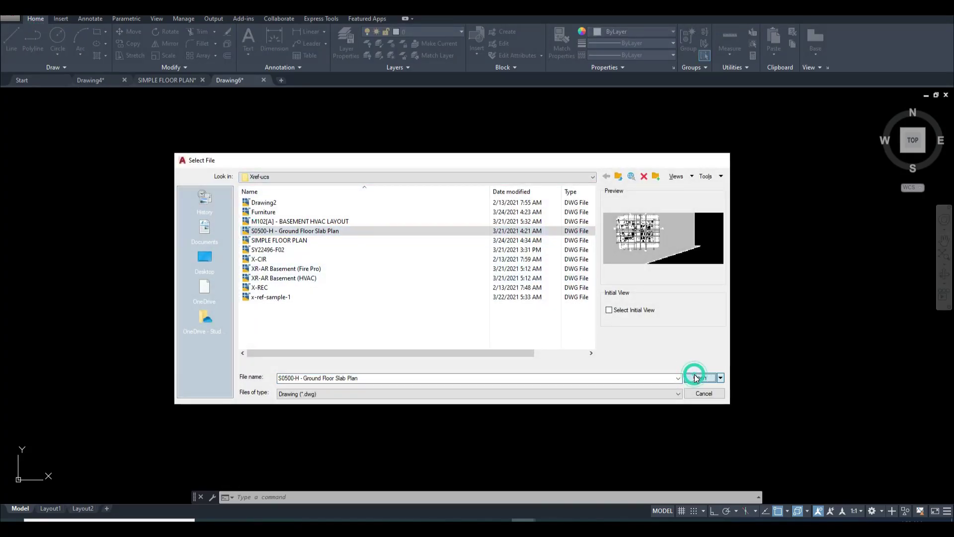
{"action": "left_click", "coordinate": [452, 247]}
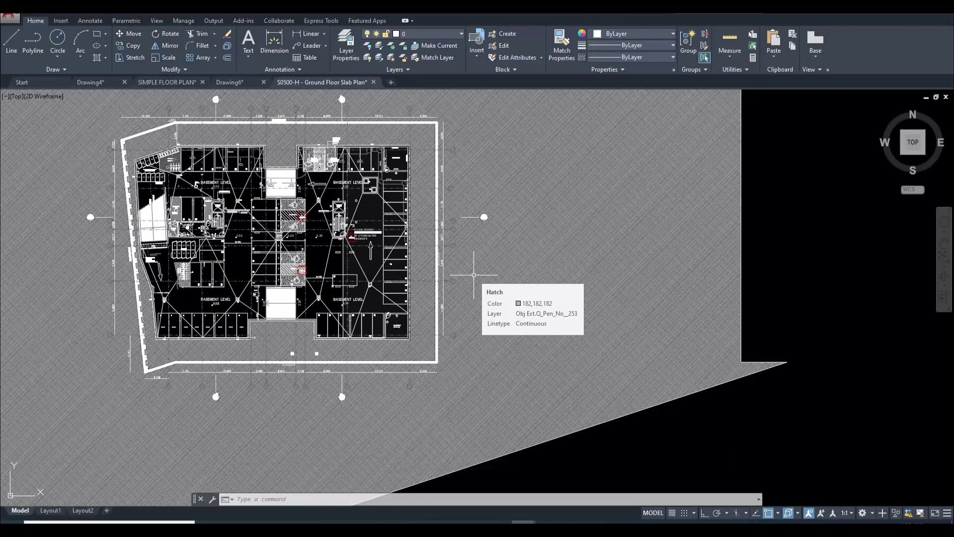
{"action": "scroll", "coordinate": [496, 283], "scroll_direction": "down", "scroll_amount": 4}
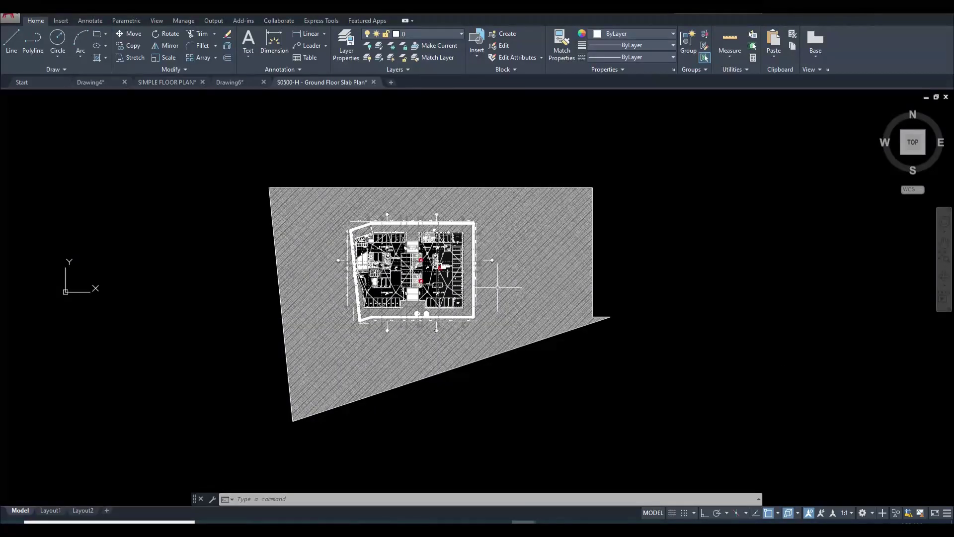
{"action": "scroll", "coordinate": [497, 288], "scroll_direction": "up", "scroll_amount": 4}
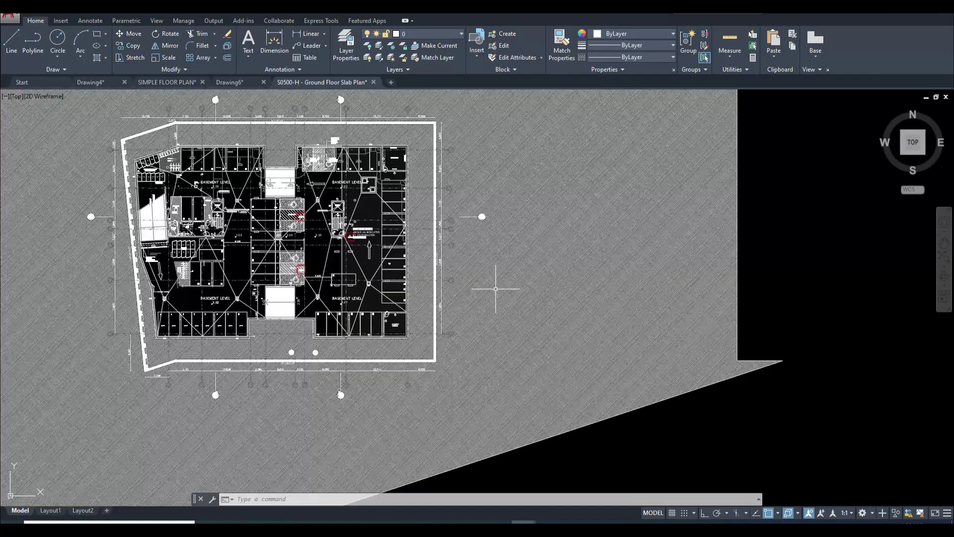
{"action": "scroll", "coordinate": [504, 271], "scroll_direction": "down", "scroll_amount": 2}
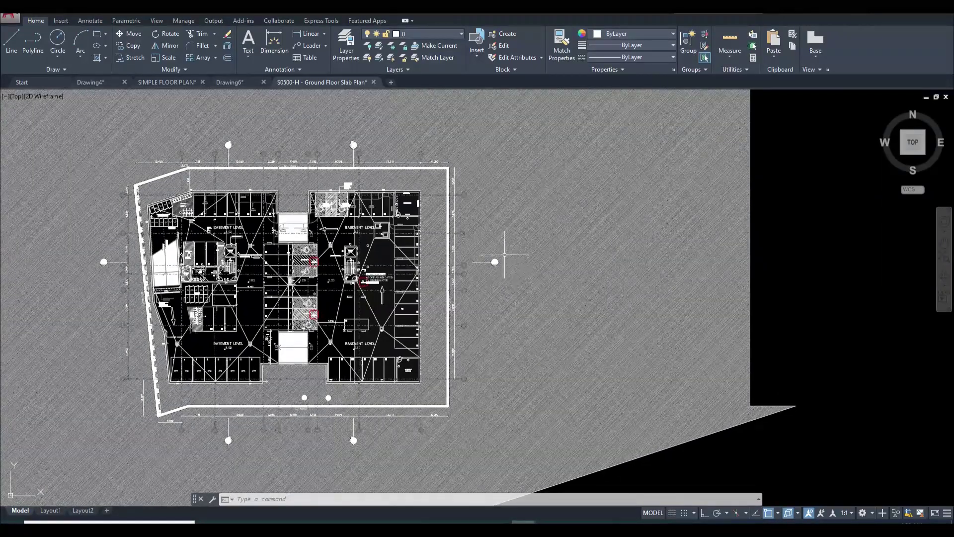
{"action": "scroll", "coordinate": [497, 249], "scroll_direction": "down", "scroll_amount": 3}
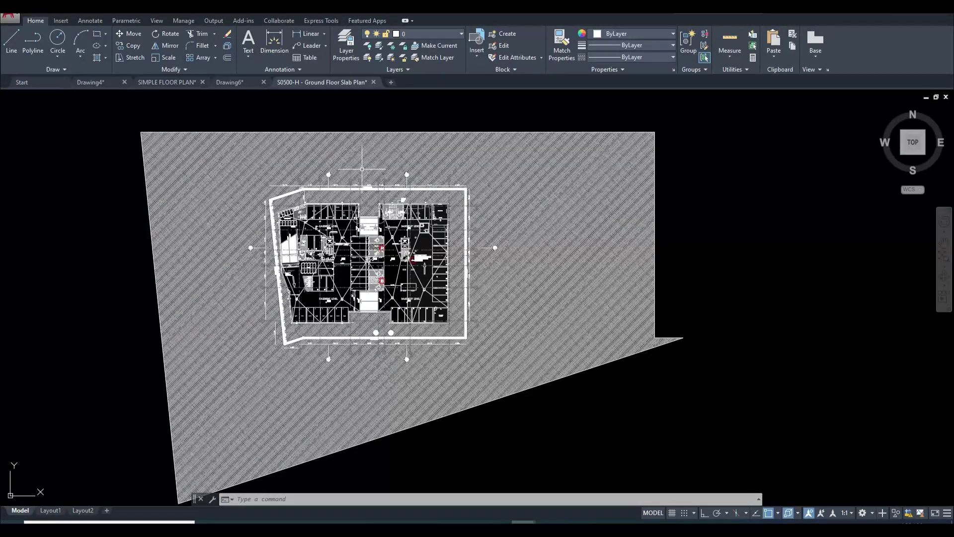
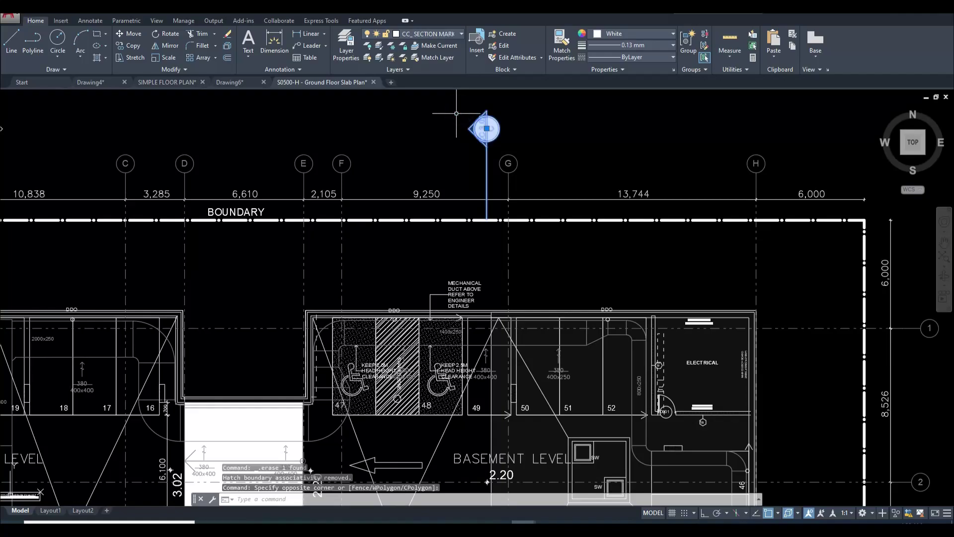
Erase the section mark near grid G and, above Lift 1, the 2000x300 carpark exhaust riser note with its leader and the 1c tag.
{"action": "scroll", "coordinate": [406, 177], "scroll_direction": "down", "scroll_amount": 5}
{"action": "scroll", "coordinate": [315, 260], "scroll_direction": "up", "scroll_amount": 8}
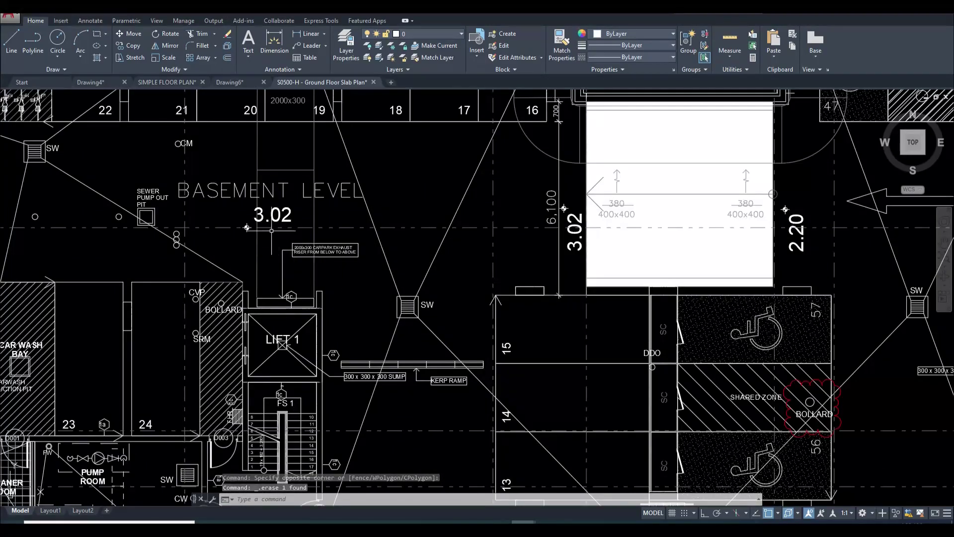
{"action": "scroll", "coordinate": [252, 233], "scroll_direction": "down", "scroll_amount": 4}
{"action": "scroll", "coordinate": [269, 245], "scroll_direction": "up", "scroll_amount": 8}
{"action": "left_click", "coordinate": [292, 255]}
{"action": "left_click", "coordinate": [204, 159]}
{"action": "left_click", "coordinate": [221, 293]}
{"action": "left_click", "coordinate": [283, 342]}
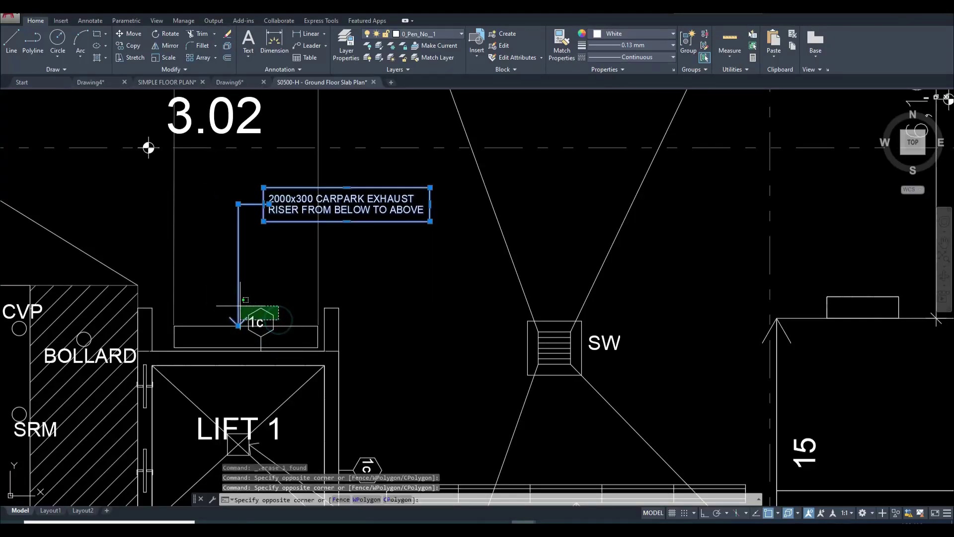
{"action": "key", "text": "Delete"}
{"action": "scroll", "coordinate": [266, 276], "scroll_direction": "down", "scroll_amount": 5}
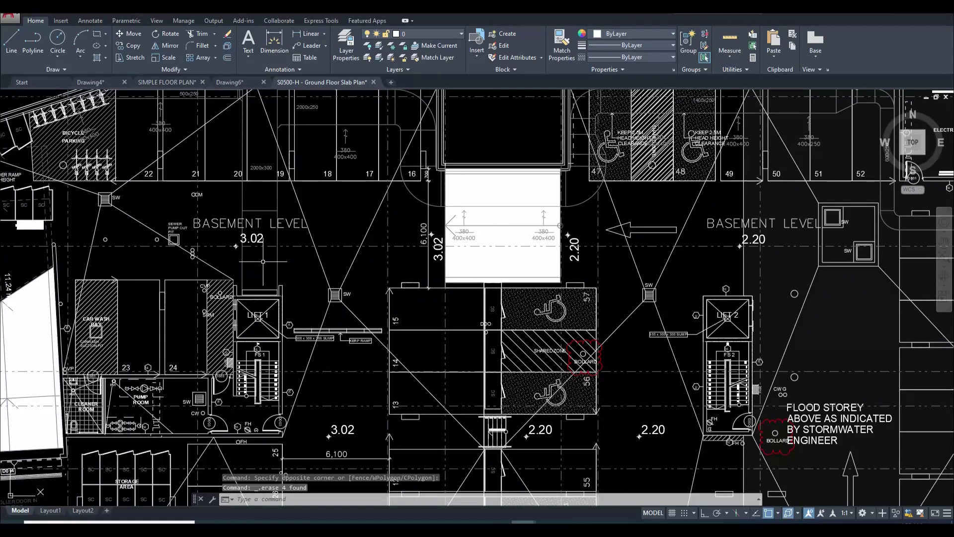
Select the 1c wall tag beside the FS 1 stair together with all similar objects and erase the selection.
{"action": "scroll", "coordinate": [276, 264], "scroll_direction": "down", "scroll_amount": 4}
{"action": "scroll", "coordinate": [331, 318], "scroll_direction": "up", "scroll_amount": 10}
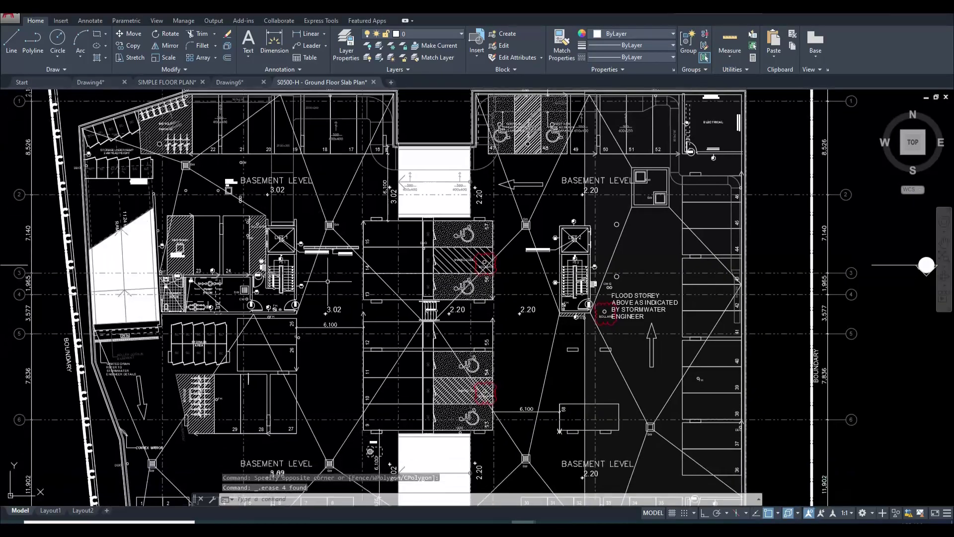
{"action": "left_click", "coordinate": [205, 194]}
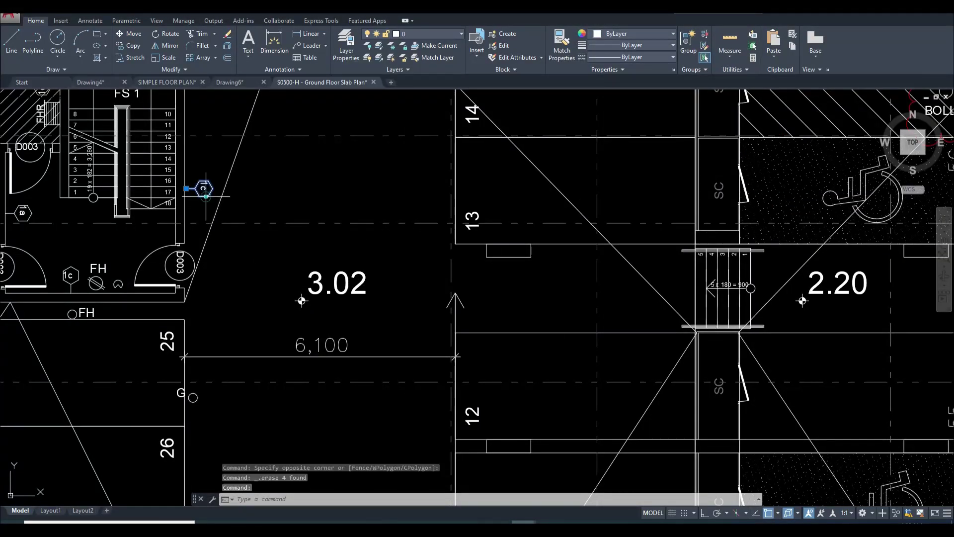
{"action": "right_click", "coordinate": [206, 197]}
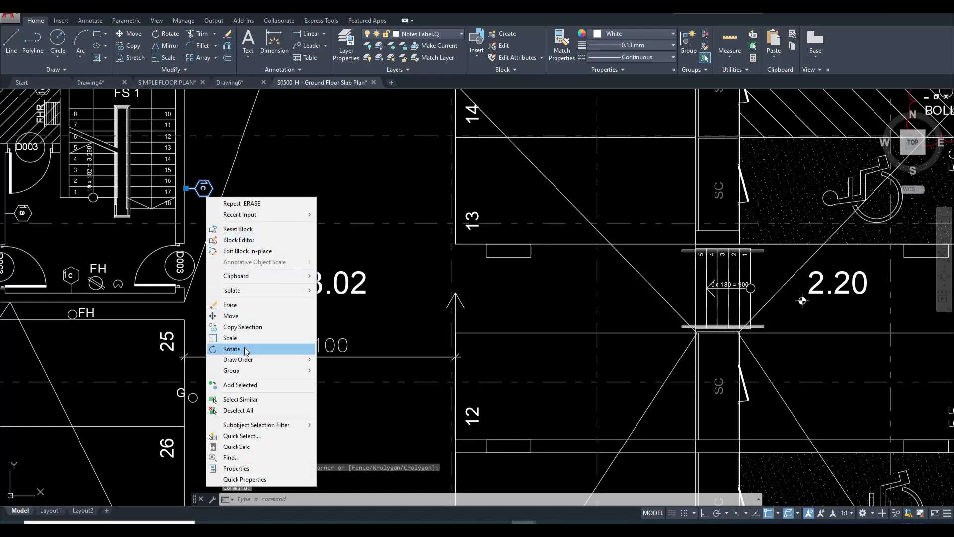
{"action": "left_click", "coordinate": [255, 400]}
{"action": "scroll", "coordinate": [256, 277], "scroll_direction": "down", "scroll_amount": 6}
{"action": "scroll", "coordinate": [347, 281], "scroll_direction": "down", "scroll_amount": 5}
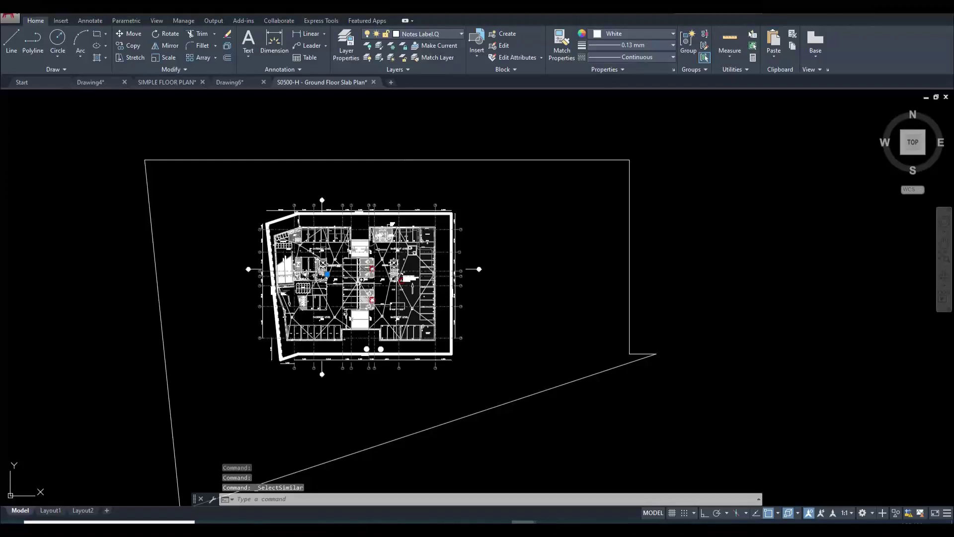
{"action": "scroll", "coordinate": [315, 254], "scroll_direction": "up", "scroll_amount": 4}
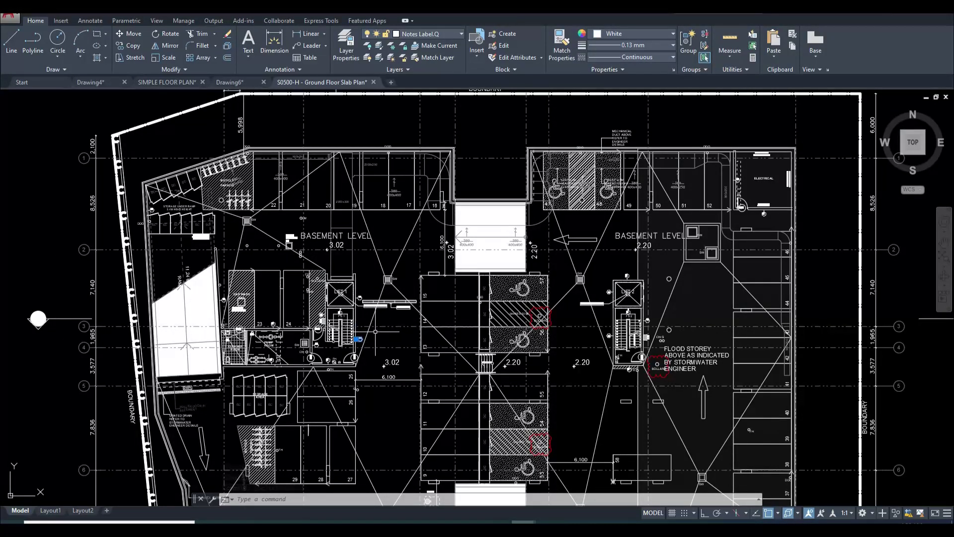
{"action": "scroll", "coordinate": [371, 345], "scroll_direction": "up", "scroll_amount": 4}
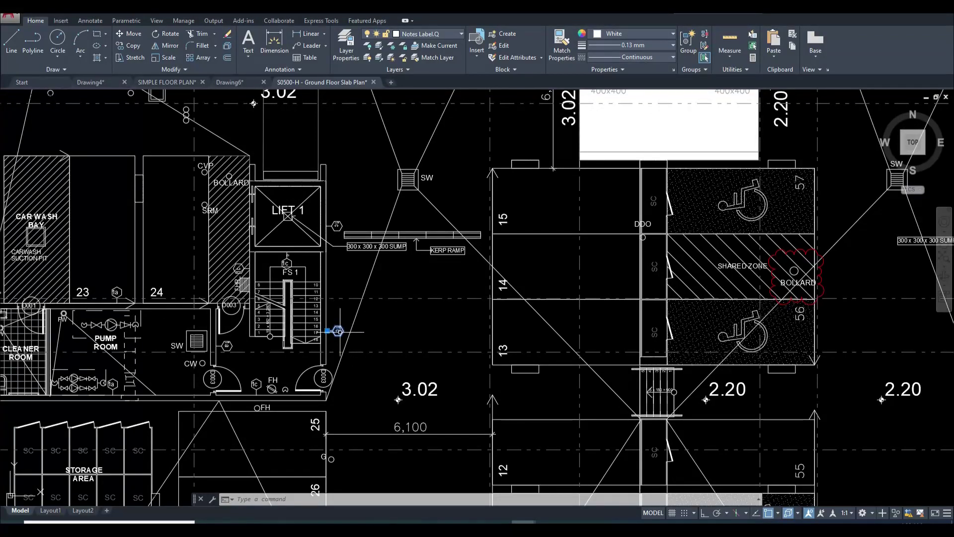
{"action": "key", "text": "Delete"}
Examine the overall basement plan and its surrounding site boundary.
{"action": "scroll", "coordinate": [333, 333], "scroll_direction": "down", "scroll_amount": 4}
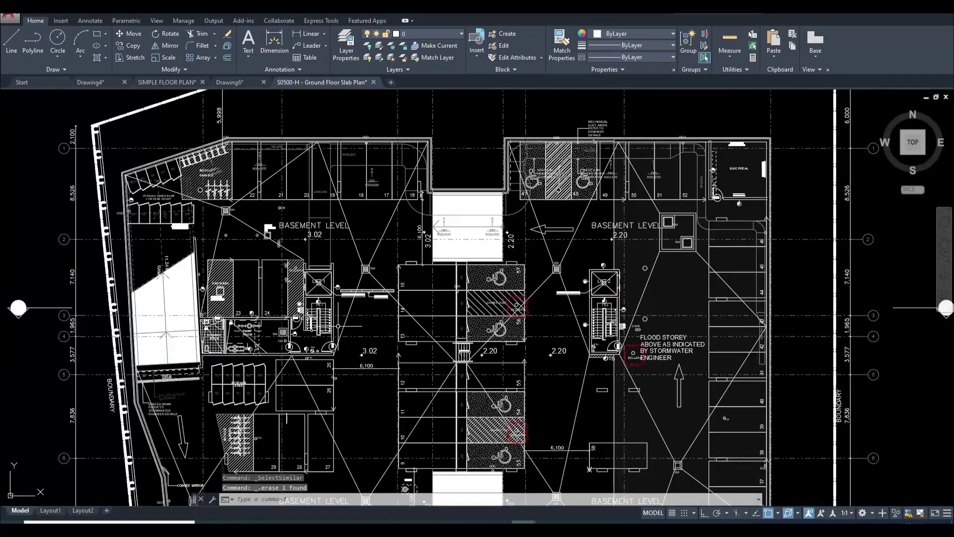
{"action": "scroll", "coordinate": [258, 175], "scroll_direction": "down", "scroll_amount": 4}
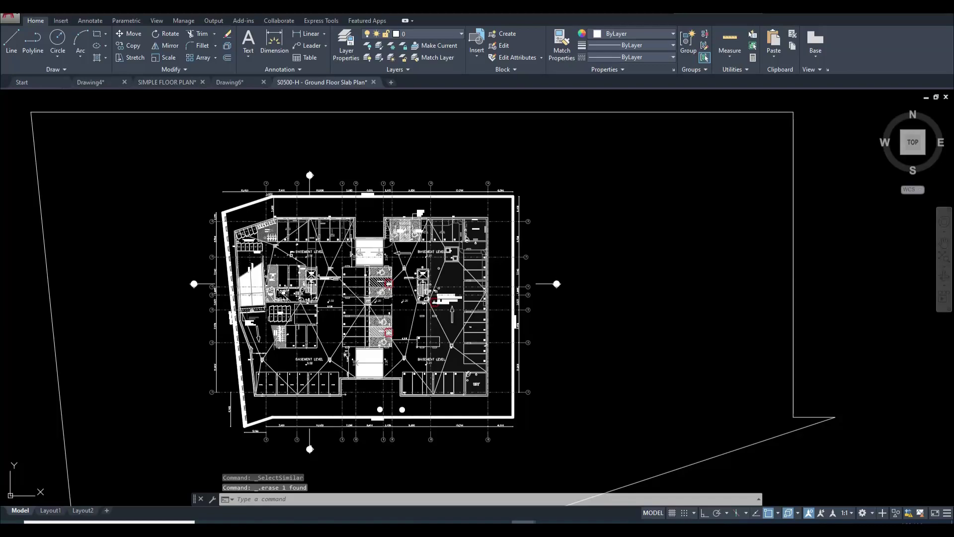
{"action": "scroll", "coordinate": [295, 257], "scroll_direction": "down", "scroll_amount": 5}
{"action": "scroll", "coordinate": [295, 257], "scroll_direction": "up", "scroll_amount": 3}
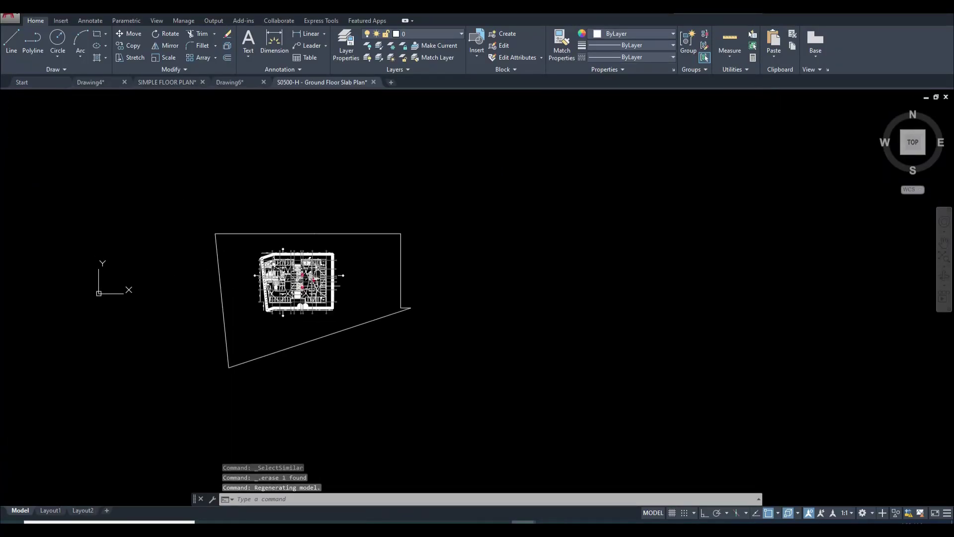
{"action": "scroll", "coordinate": [254, 324], "scroll_direction": "up", "scroll_amount": 2}
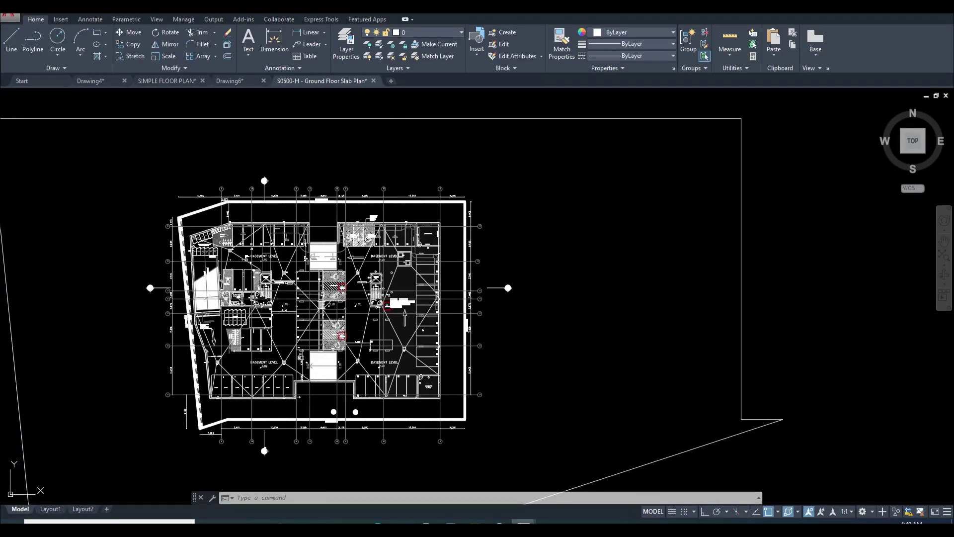
{"action": "middle_click_drag", "start_coordinate": [323, 298], "coordinate": [363, 276]}
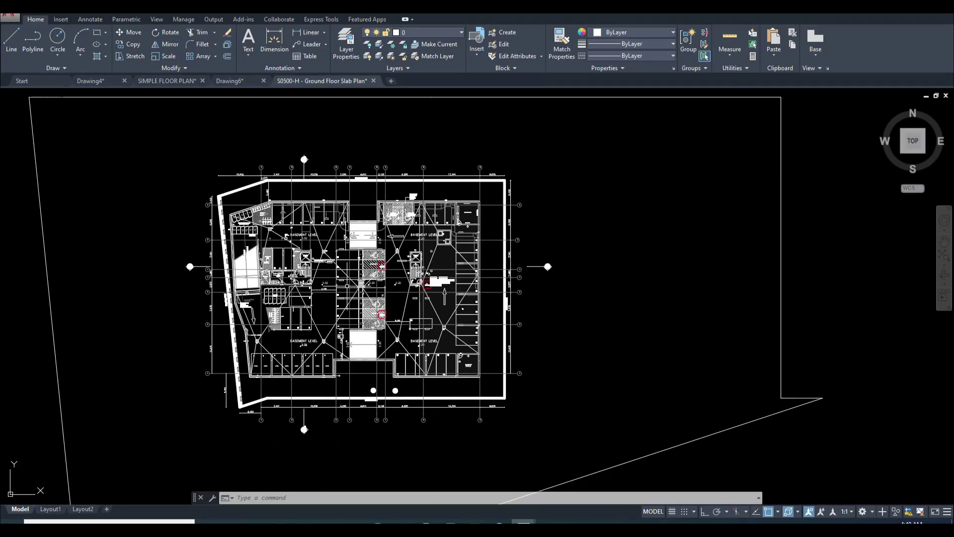
{"action": "scroll", "coordinate": [317, 292], "scroll_direction": "up", "scroll_amount": 2}
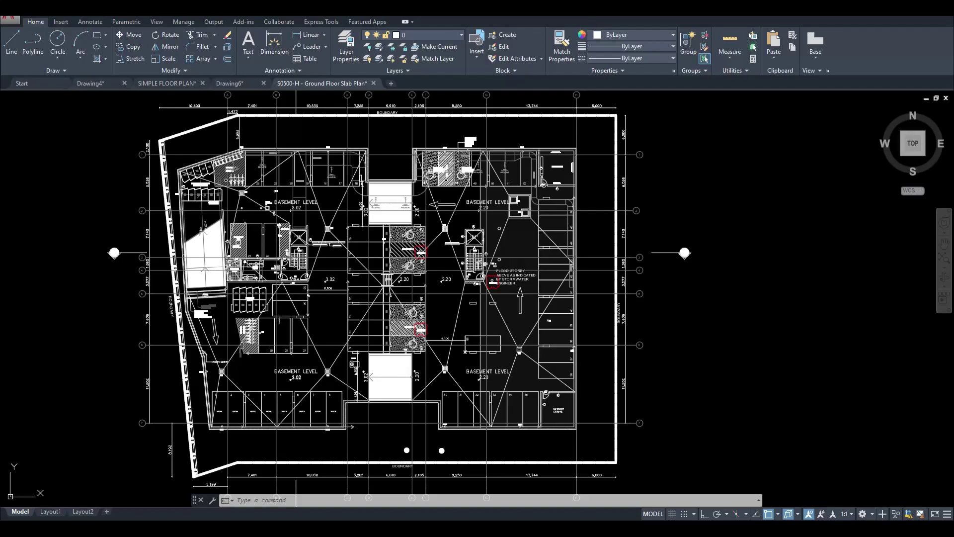
{"action": "left_click", "coordinate": [211, 231]}
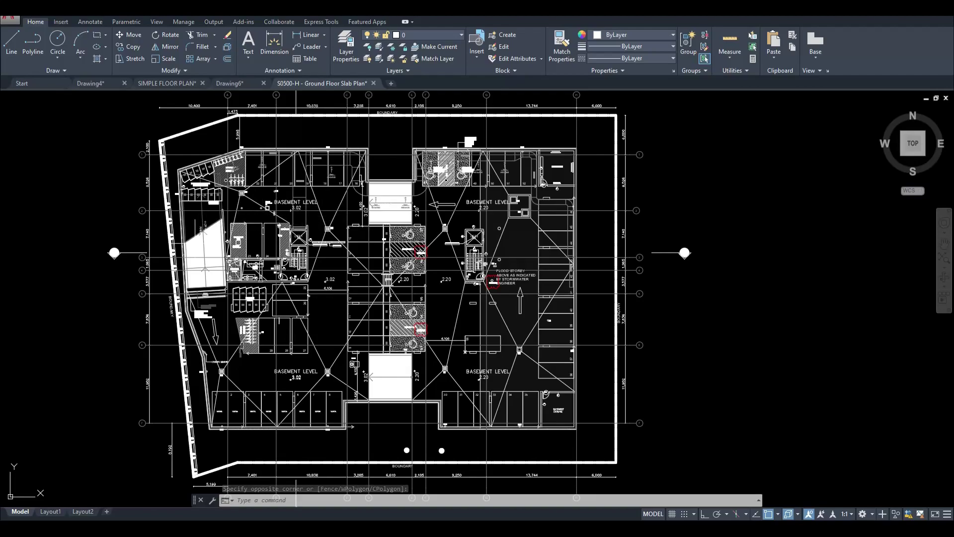
Erase the "MECHANICAL DUCT ABOVE REFER TO ENGINEER DETAILS" note and its leader above parking bay 48.
{"action": "middle_click_drag", "start_coordinate": [378, 278], "coordinate": [354, 339]}
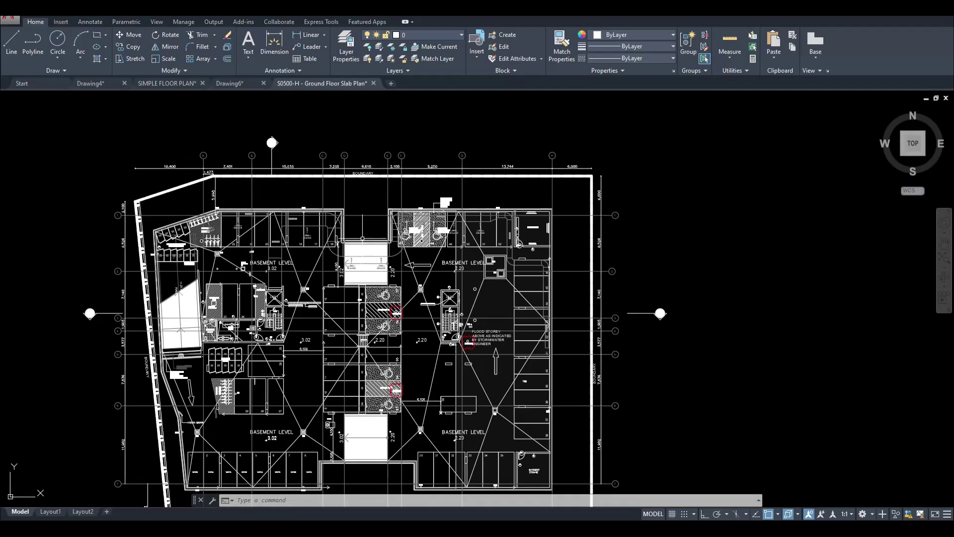
{"action": "scroll", "coordinate": [453, 208], "scroll_direction": "up", "scroll_amount": 8}
{"action": "left_click", "coordinate": [361, 202]}
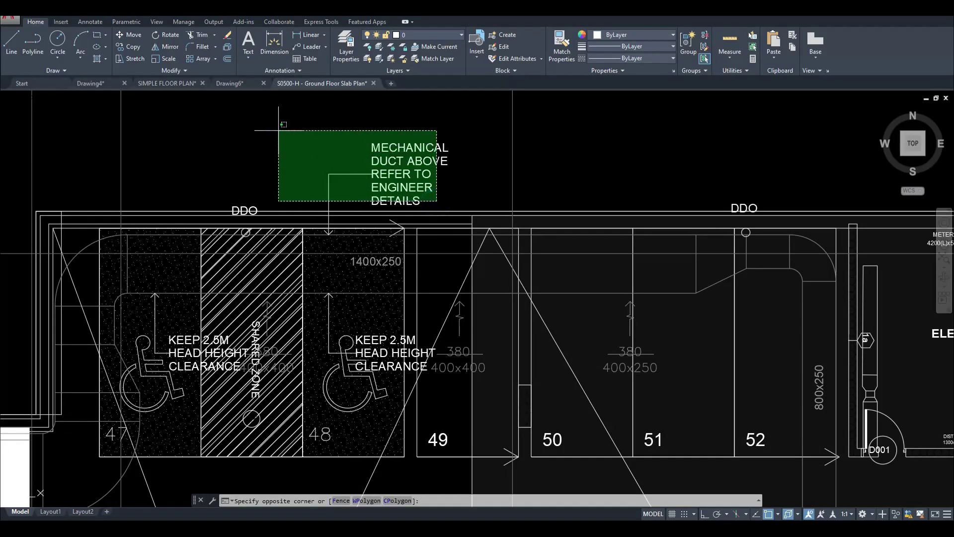
{"action": "left_click", "coordinate": [255, 127]}
{"action": "key", "text": "Delete"}
{"action": "scroll", "coordinate": [338, 219], "scroll_direction": "down", "scroll_amount": 10}
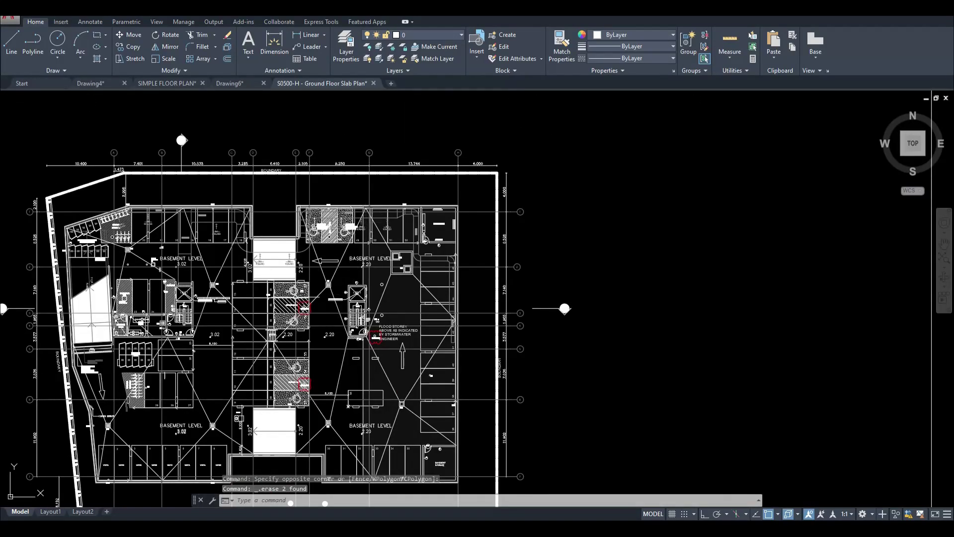
{"action": "middle_click_drag", "start_coordinate": [268, 333], "coordinate": [376, 275]}
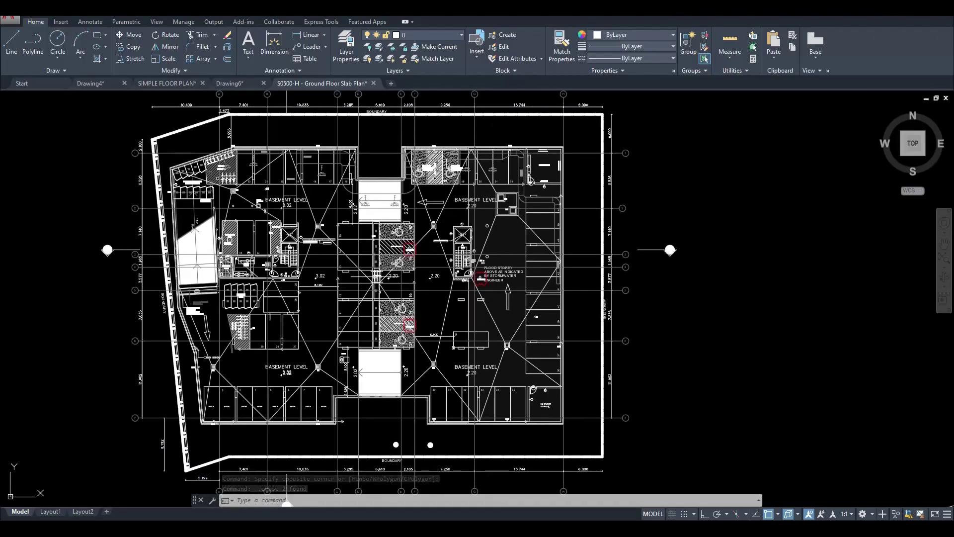
{"action": "scroll", "coordinate": [372, 277], "scroll_direction": "down", "scroll_amount": 3}
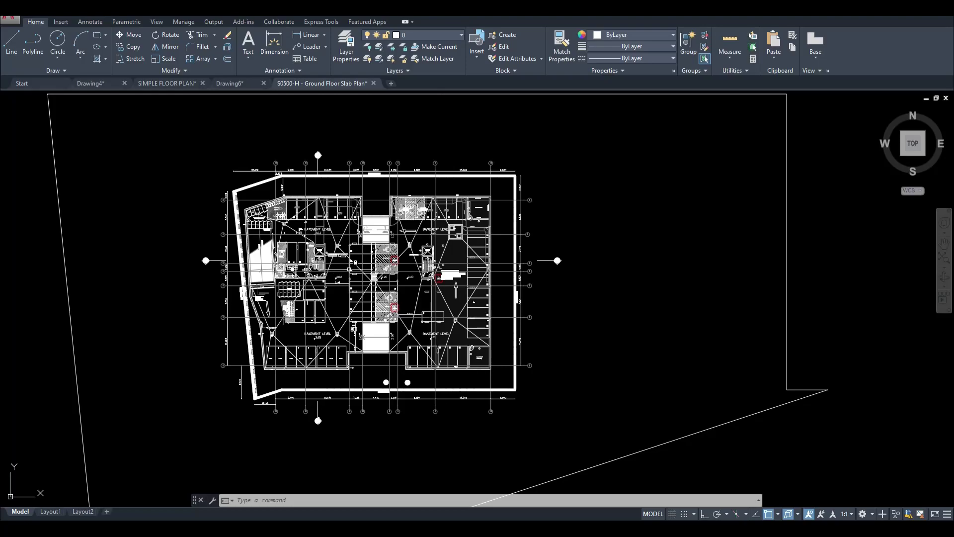
Review the cleaned-up basement plan and its position within the surrounding site boundary.
{"action": "scroll", "coordinate": [300, 194], "scroll_direction": "down", "scroll_amount": 2}
{"action": "mouse_move", "coordinate": [340, 248]}
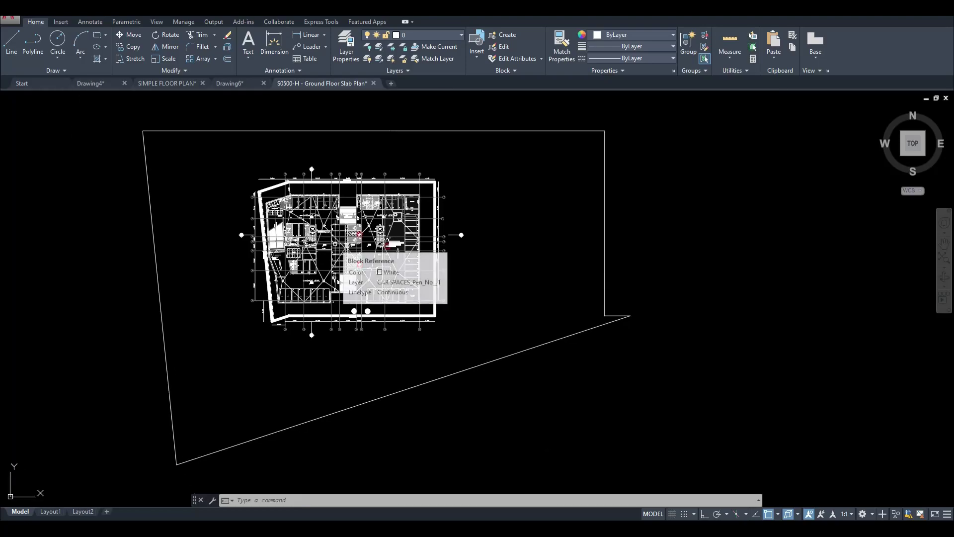
{"action": "scroll", "coordinate": [299, 221], "scroll_direction": "up", "scroll_amount": 6}
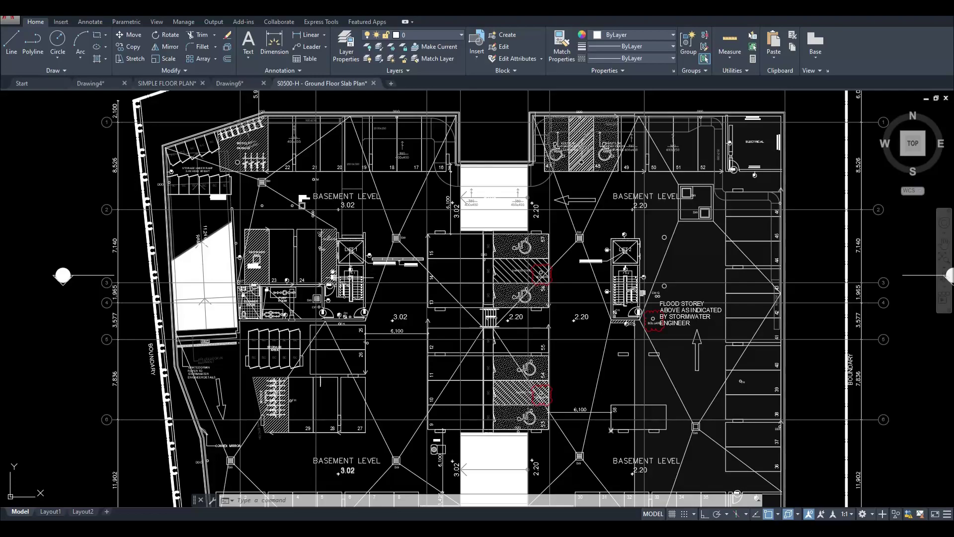
{"action": "scroll", "coordinate": [350, 278], "scroll_direction": "down", "scroll_amount": 6}
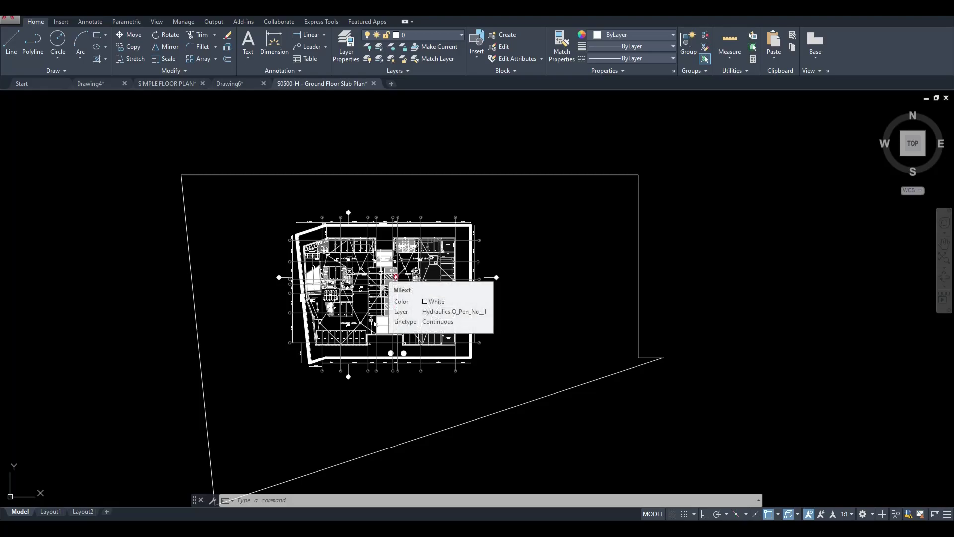
{"action": "middle_click_drag", "start_coordinate": [368, 288], "coordinate": [347, 244]}
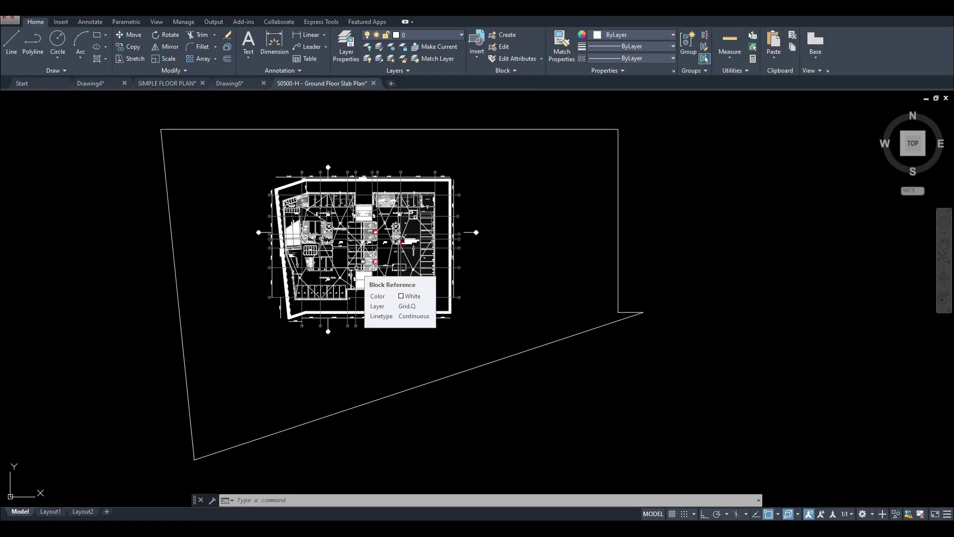
{"action": "scroll", "coordinate": [331, 225], "scroll_direction": "up", "scroll_amount": 4}
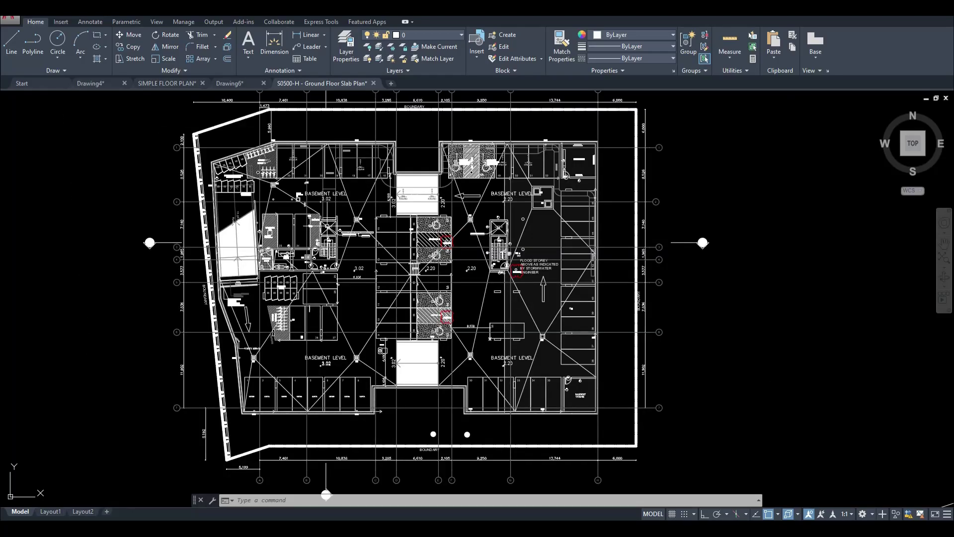
{"action": "scroll", "coordinate": [350, 221], "scroll_direction": "down", "scroll_amount": 2}
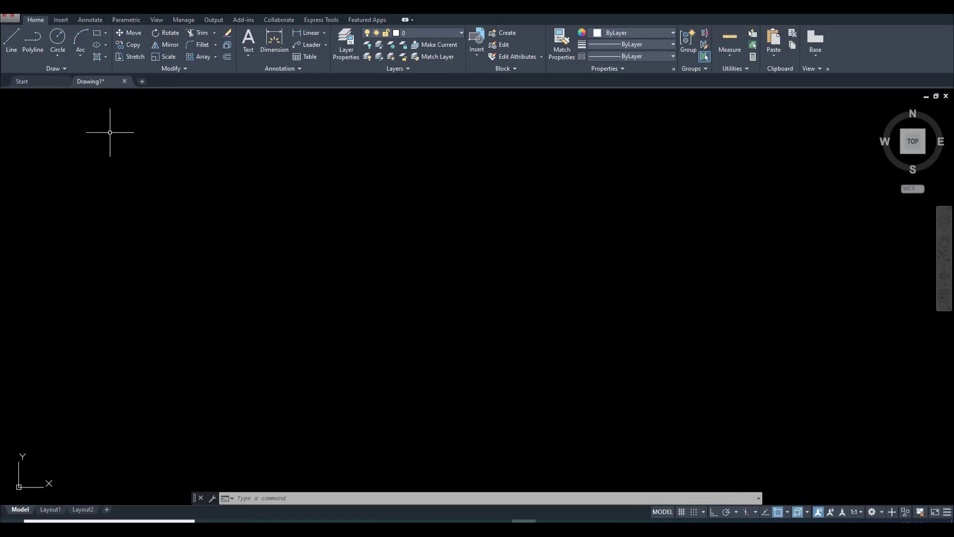
Open the XR-AR Basement (HVAC) drawing from the Xref-ucs folder.
{"action": "left_click", "coordinate": [43, 16]}
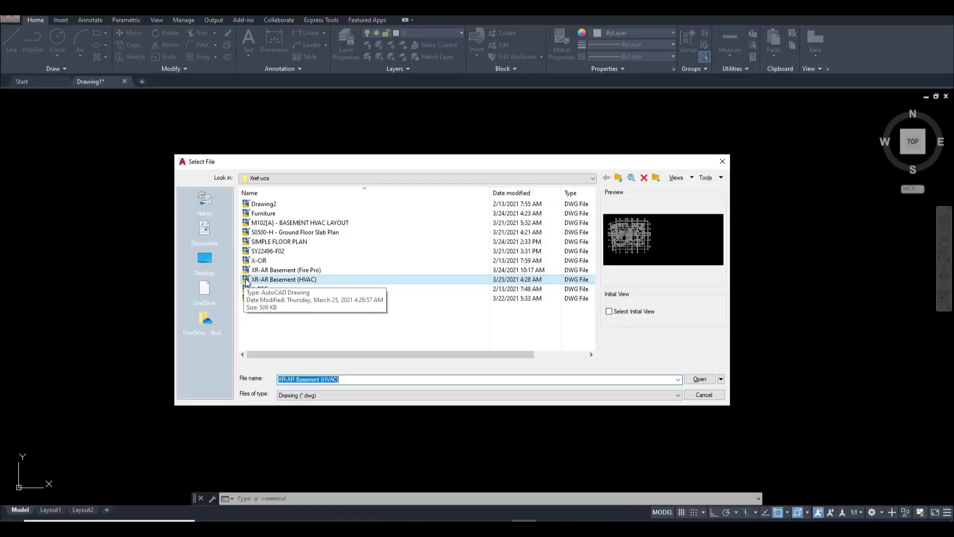
{"action": "double_click", "coordinate": [268, 279]}
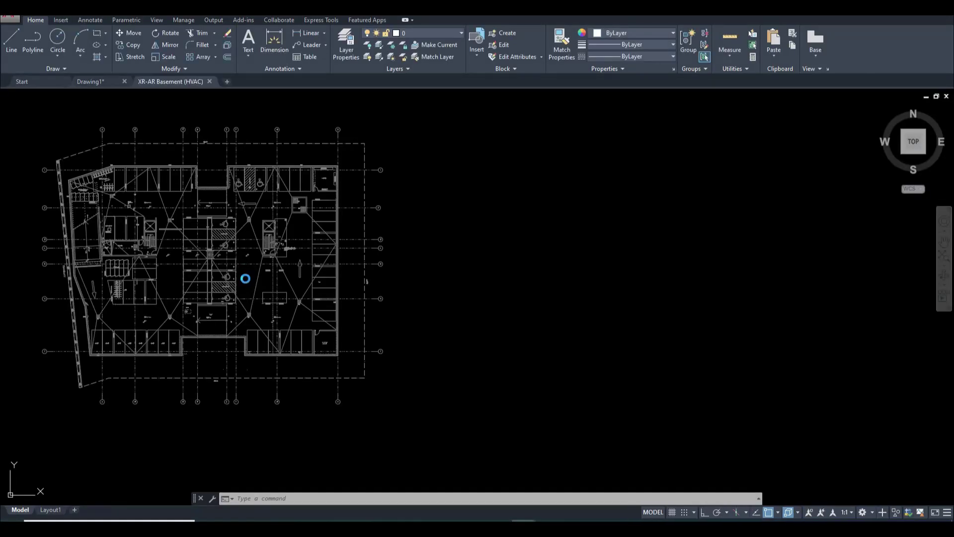
{"action": "middle_click_drag", "start_coordinate": [194, 273], "coordinate": [270, 269]}
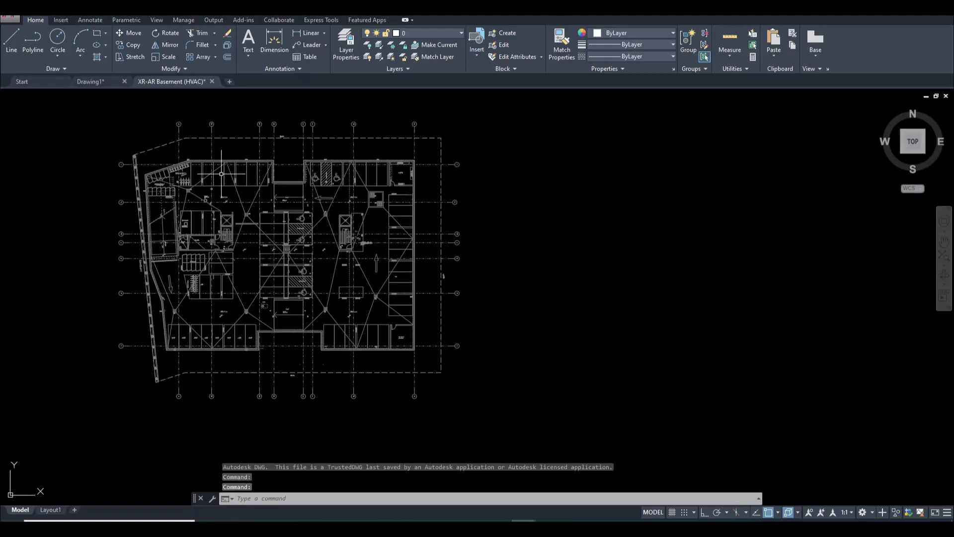
Examine the basement architectural background, including its parking bays, stair cores, pump room, storage area, ramps and gridlines.
{"action": "scroll", "coordinate": [251, 158], "scroll_direction": "up", "scroll_amount": 4}
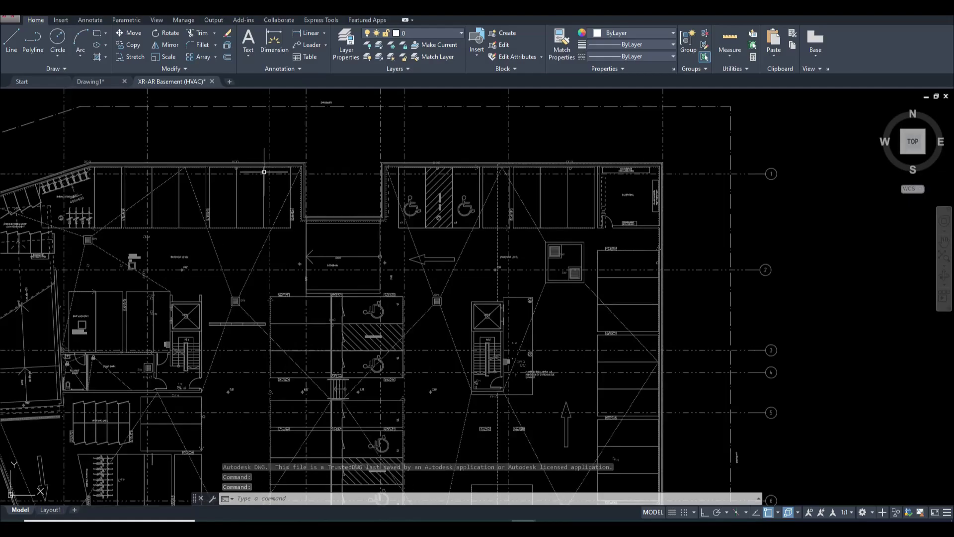
{"action": "scroll", "coordinate": [291, 194], "scroll_direction": "down", "scroll_amount": 4}
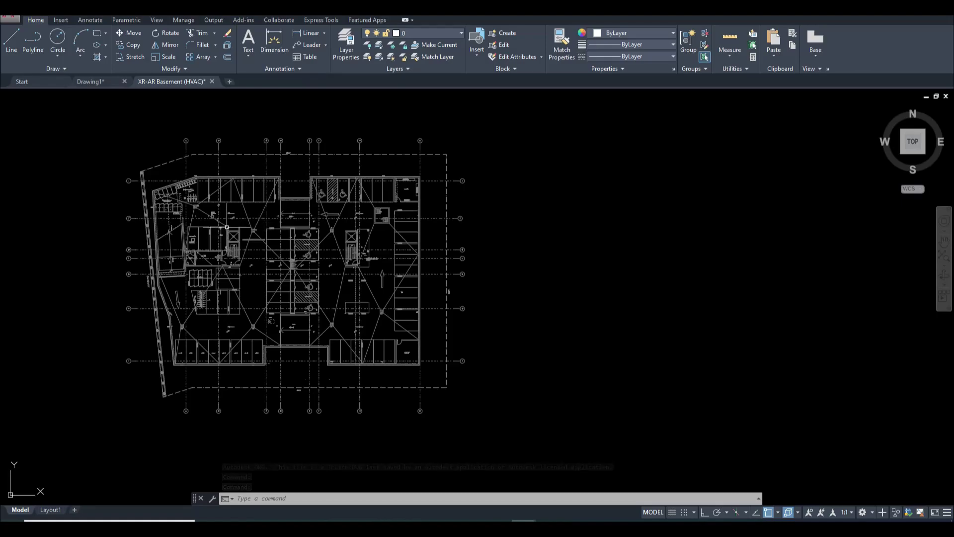
{"action": "scroll", "coordinate": [217, 234], "scroll_direction": "up", "scroll_amount": 3}
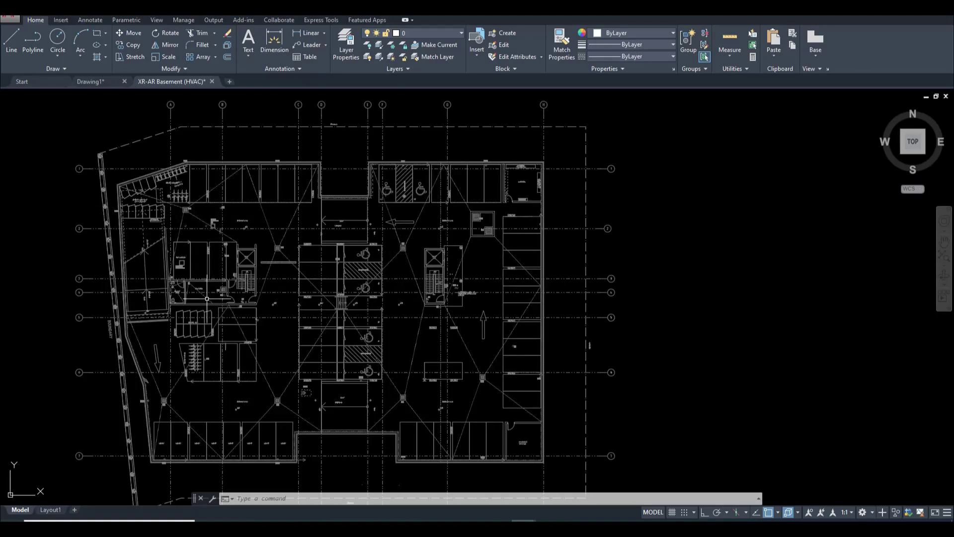
{"action": "scroll", "coordinate": [229, 212], "scroll_direction": "down", "scroll_amount": 2}
{"action": "scroll", "coordinate": [214, 221], "scroll_direction": "up", "scroll_amount": 4}
{"action": "scroll", "coordinate": [199, 228], "scroll_direction": "down", "scroll_amount": 2}
{"action": "scroll", "coordinate": [137, 231], "scroll_direction": "up", "scroll_amount": 2}
{"action": "scroll", "coordinate": [268, 239], "scroll_direction": "down", "scroll_amount": 6}
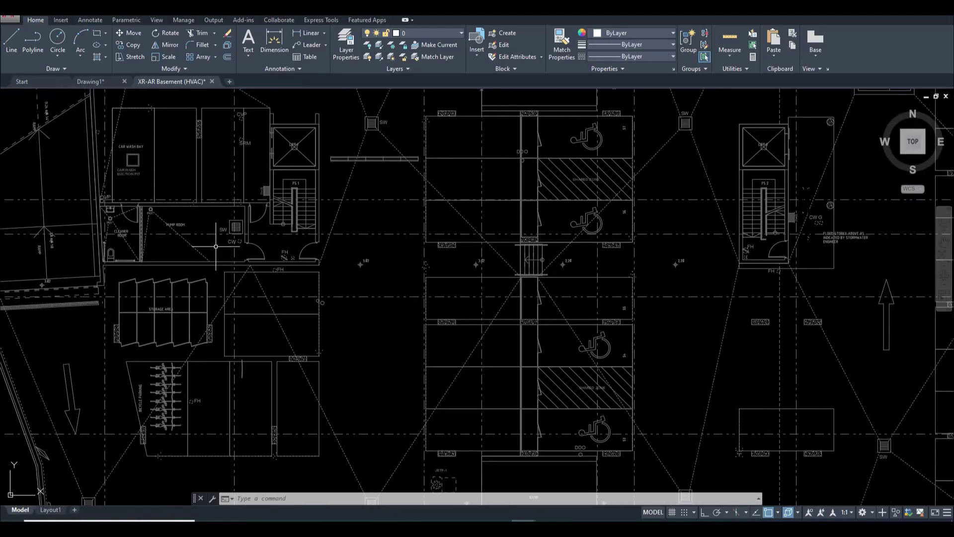
{"action": "scroll", "coordinate": [276, 239], "scroll_direction": "up", "scroll_amount": 1}
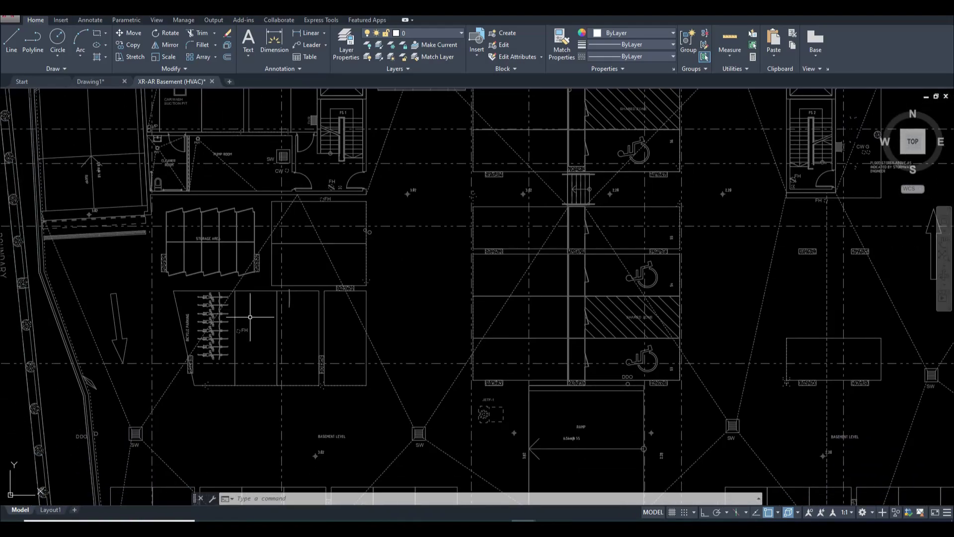
{"action": "scroll", "coordinate": [204, 334], "scroll_direction": "up", "scroll_amount": 3}
{"action": "scroll", "coordinate": [258, 323], "scroll_direction": "down", "scroll_amount": 4}
{"action": "scroll", "coordinate": [298, 233], "scroll_direction": "up", "scroll_amount": 3}
{"action": "middle_click_drag", "start_coordinate": [186, 320], "coordinate": [162, 338]}
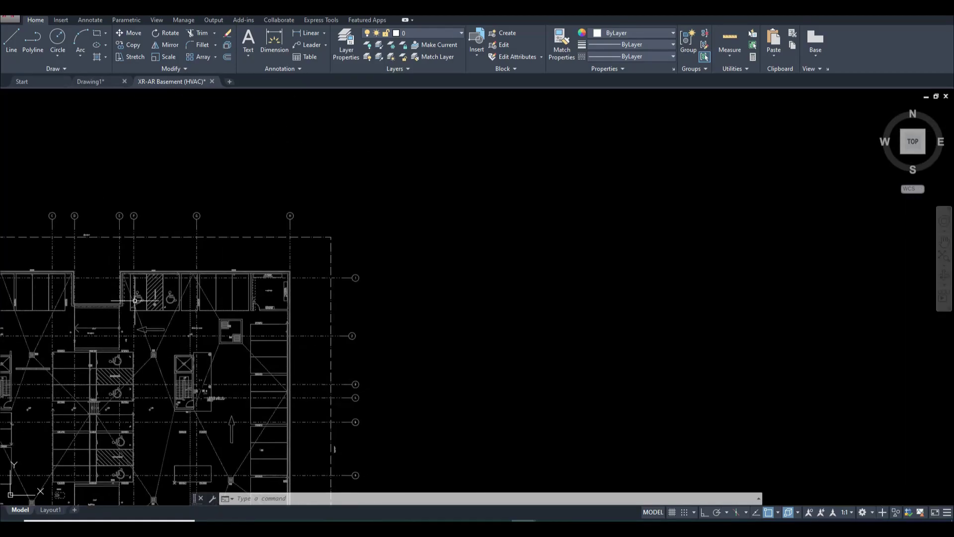
{"action": "scroll", "coordinate": [144, 303], "scroll_direction": "up", "scroll_amount": 2}
{"action": "middle_click_drag", "start_coordinate": [140, 319], "coordinate": [212, 271]}
{"action": "scroll", "coordinate": [252, 267], "scroll_direction": "down", "scroll_amount": 5}
{"action": "middle_click_drag", "start_coordinate": [300, 326], "coordinate": [380, 260]}
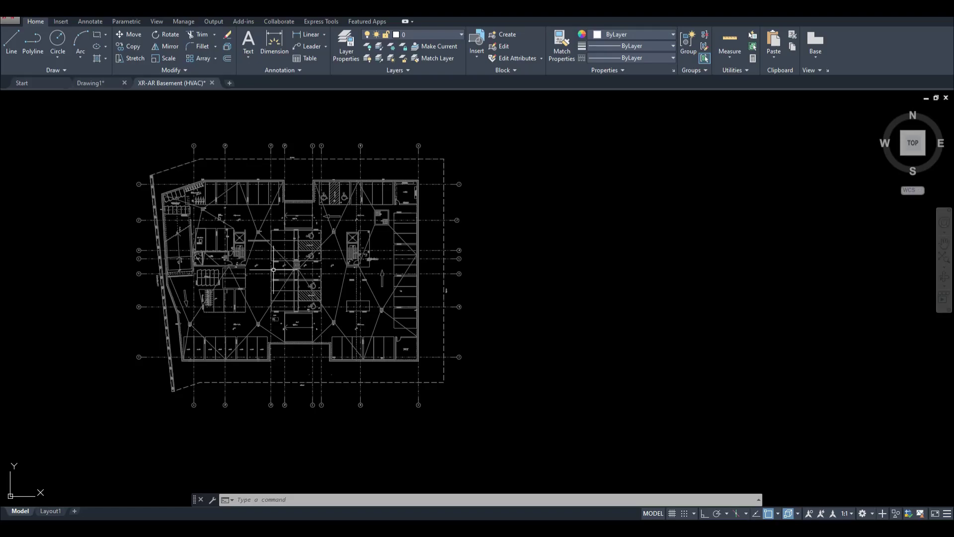
{"action": "mouse_move", "coordinate": [227, 222]}
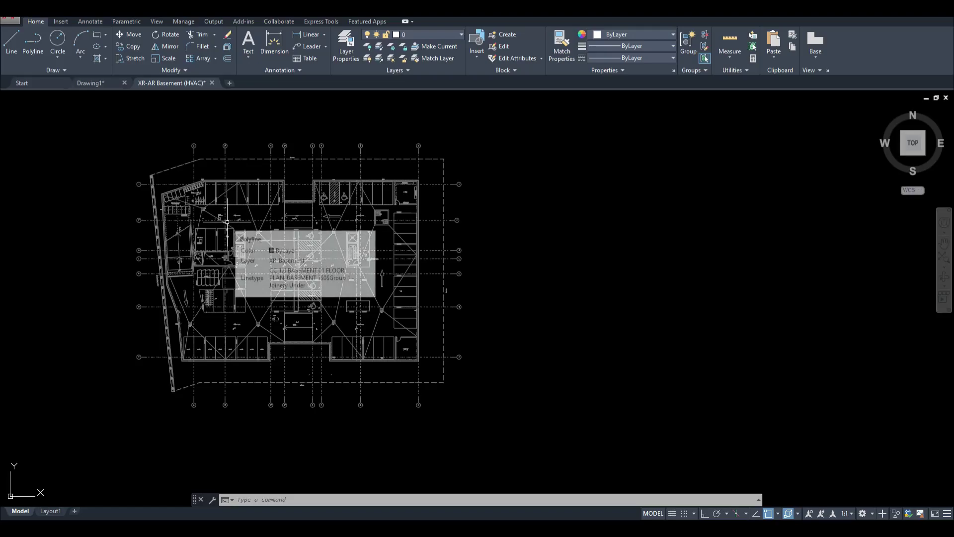
{"action": "scroll", "coordinate": [227, 222], "scroll_direction": "up", "scroll_amount": 6}
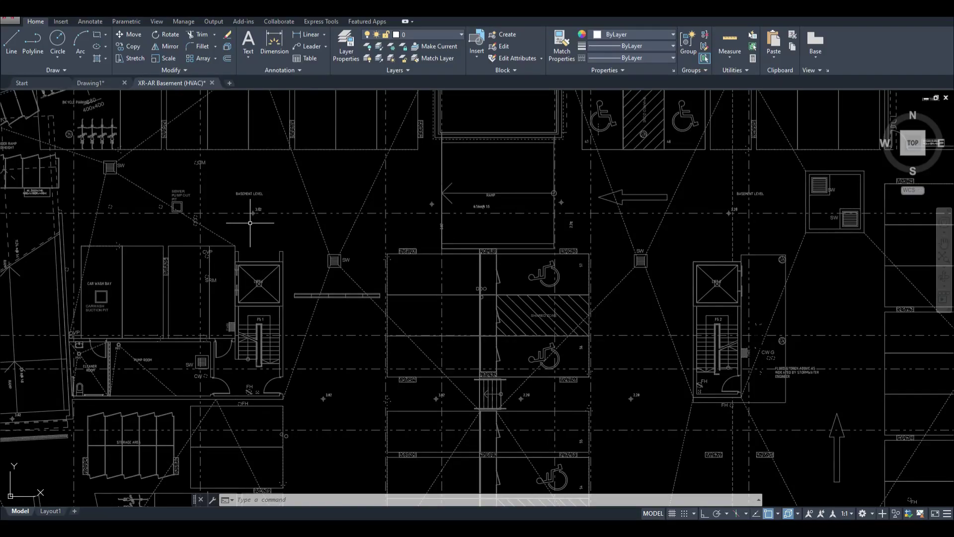
{"action": "scroll", "coordinate": [250, 222], "scroll_direction": "down", "scroll_amount": 6}
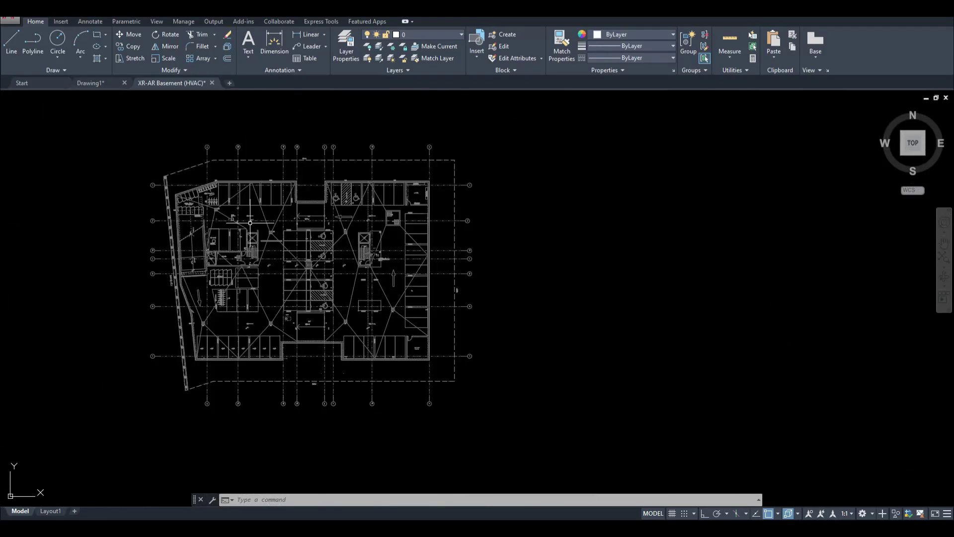
{"action": "middle_click_drag", "start_coordinate": [296, 263], "coordinate": [270, 233]}
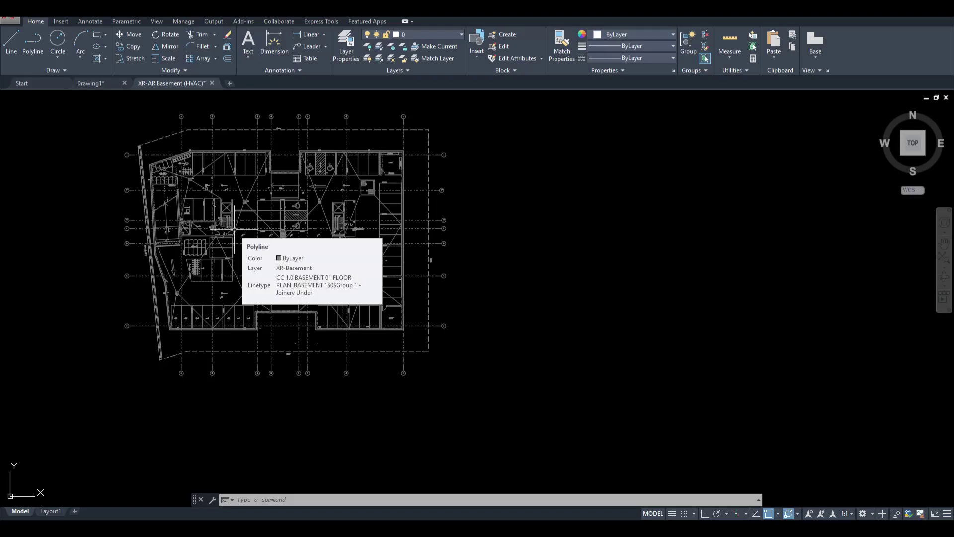
{"action": "scroll", "coordinate": [232, 174], "scroll_direction": "up", "scroll_amount": 2}
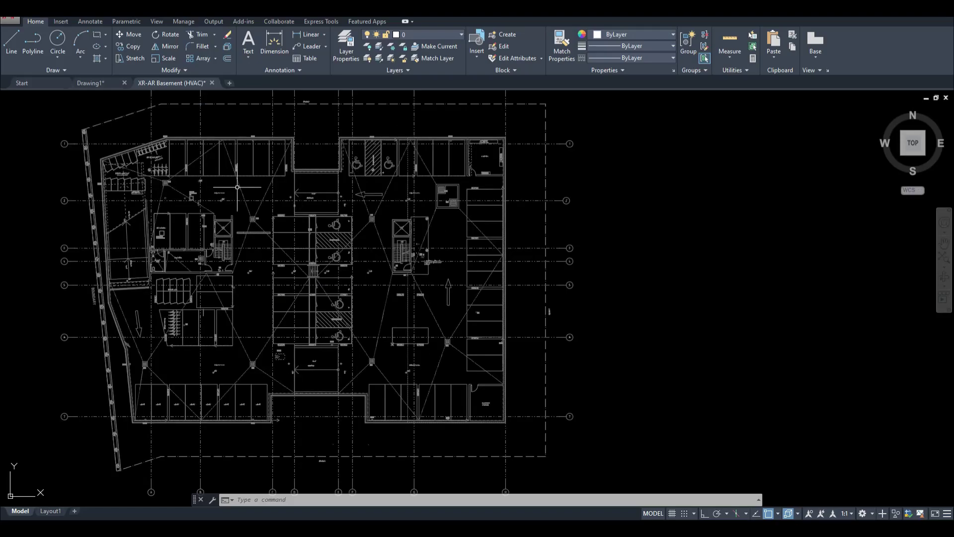
{"action": "scroll", "coordinate": [264, 201], "scroll_direction": "down", "scroll_amount": 2}
{"action": "middle_click_drag", "start_coordinate": [301, 209], "coordinate": [320, 217]}
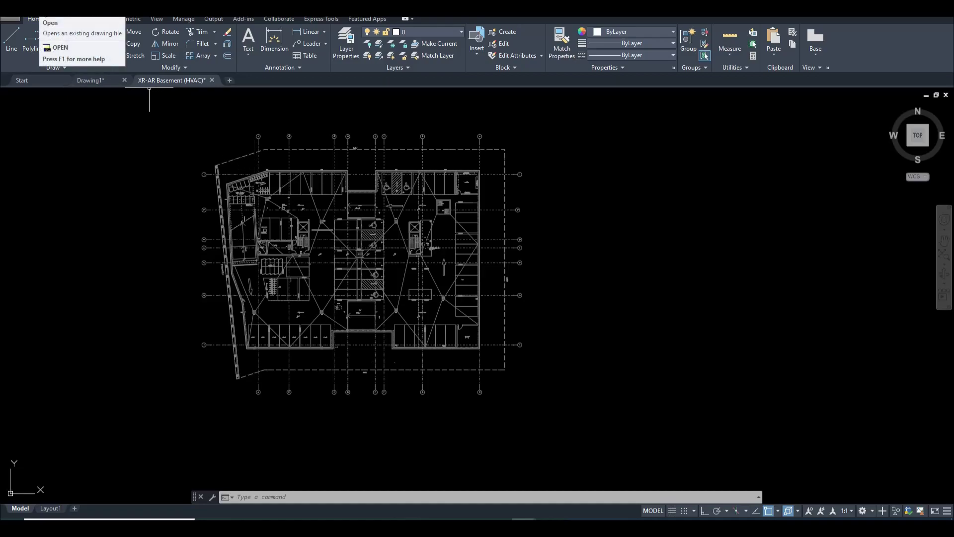
Open the S0500-H - Ground Floor Slab Plan drawing and continue despite its non-Autodesk origin.
{"action": "left_click", "coordinate": [47, 18]}
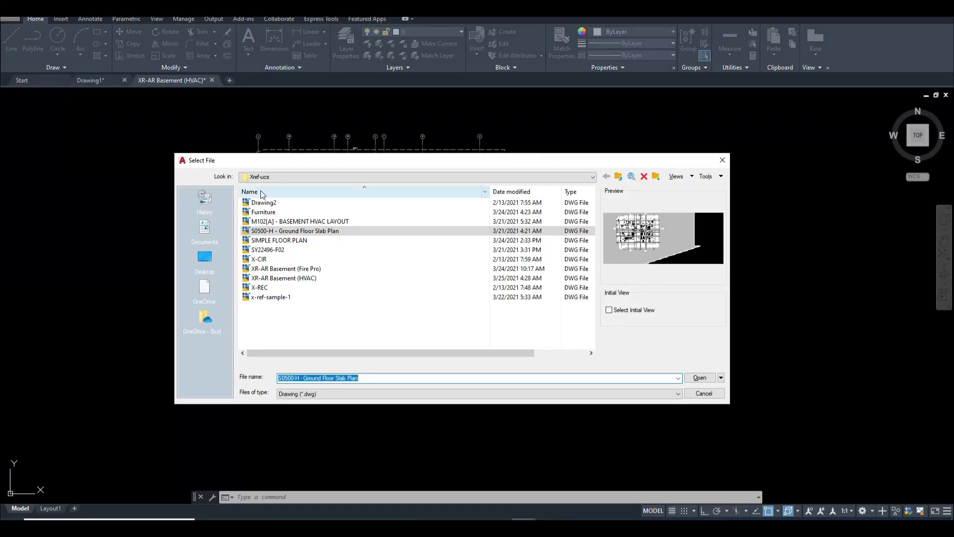
{"action": "double_click", "coordinate": [242, 232]}
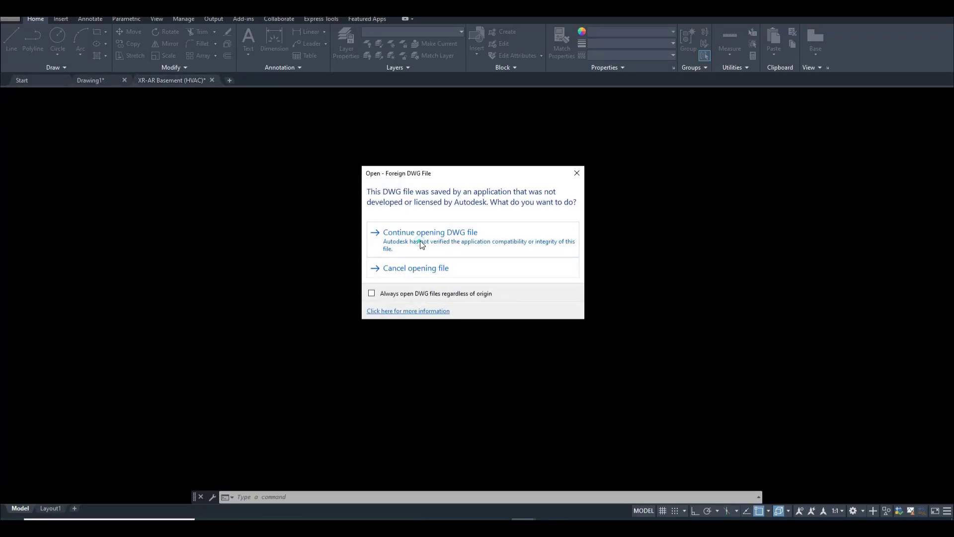
{"action": "left_click", "coordinate": [420, 242]}
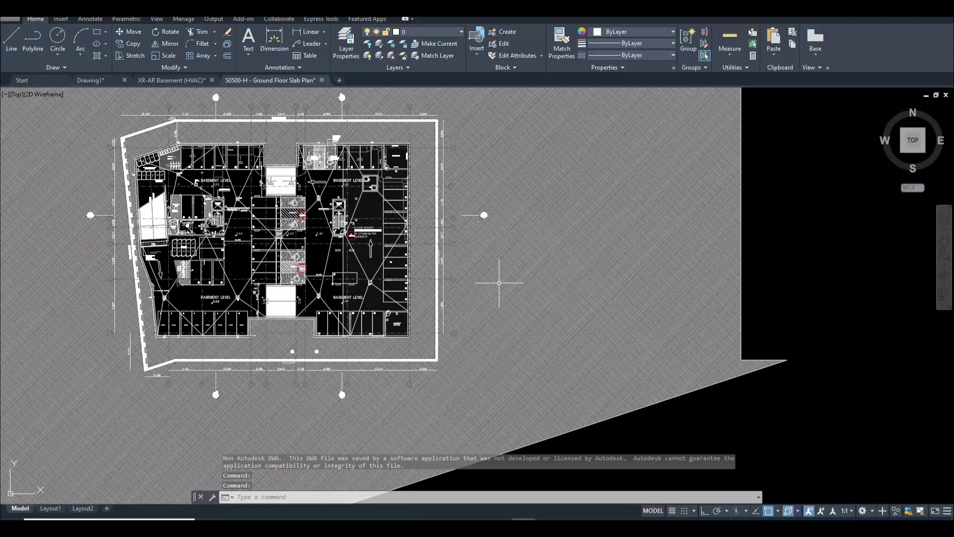
Draw a line from the origin 0,0 to a free point up and to the left of the hatched site area.
{"action": "scroll", "coordinate": [520, 296], "scroll_direction": "down", "scroll_amount": 4}
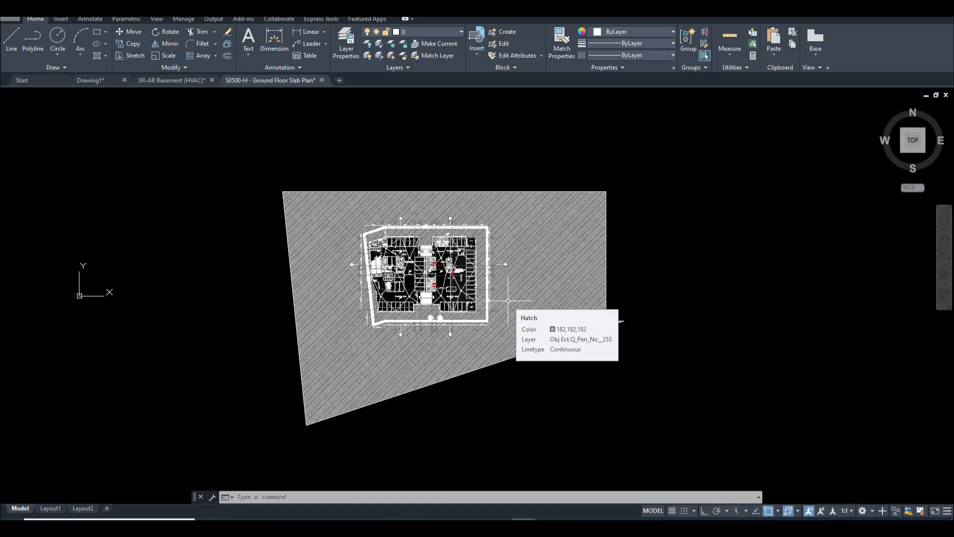
{"action": "type", "text": "l"}
{"action": "key", "text": "Return"}
{"action": "type", "text": "0,0"}
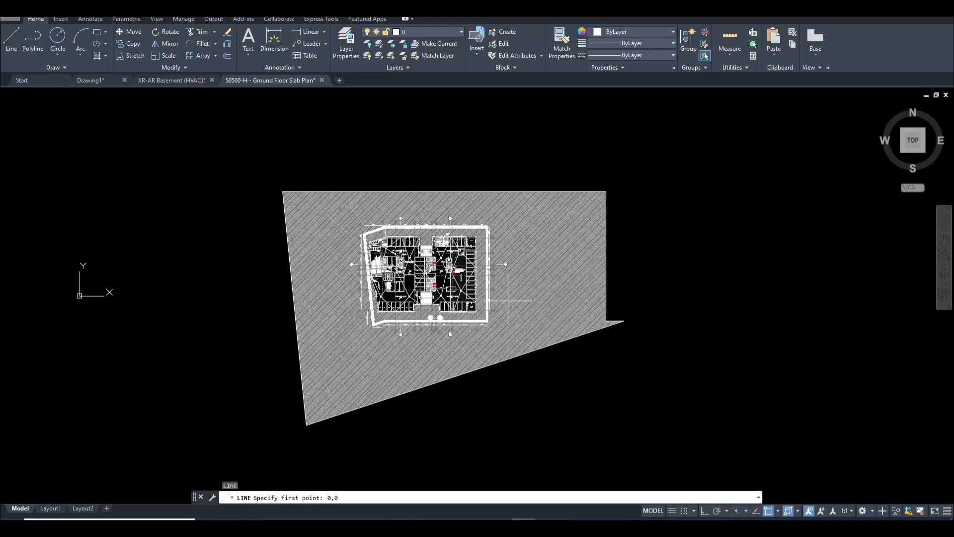
{"action": "key", "text": "Return"}
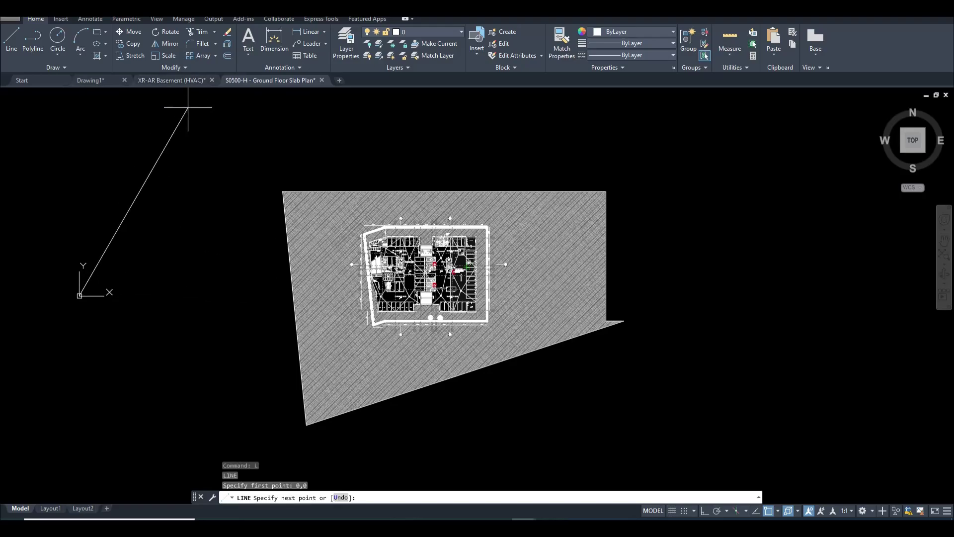
{"action": "left_click", "coordinate": [211, 144]}
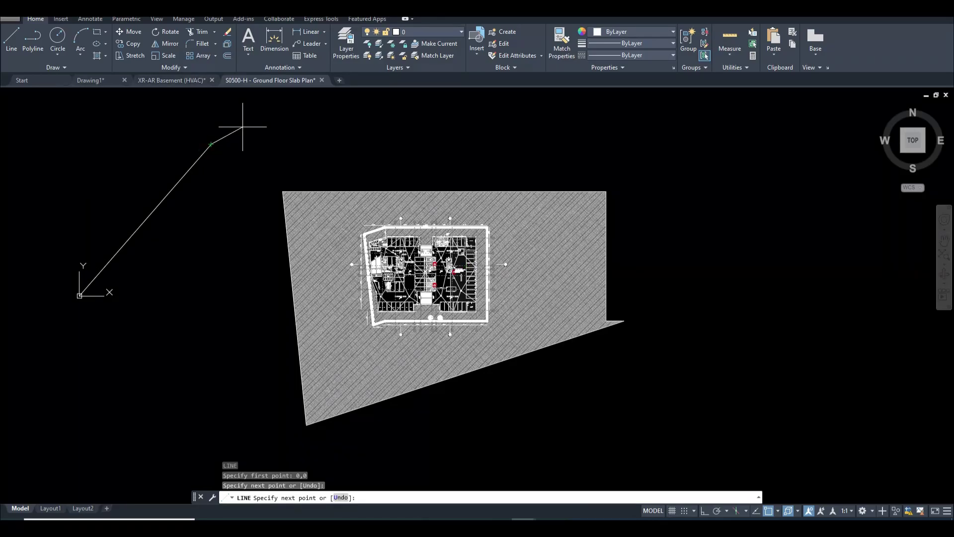
{"action": "key", "text": "Escape"}
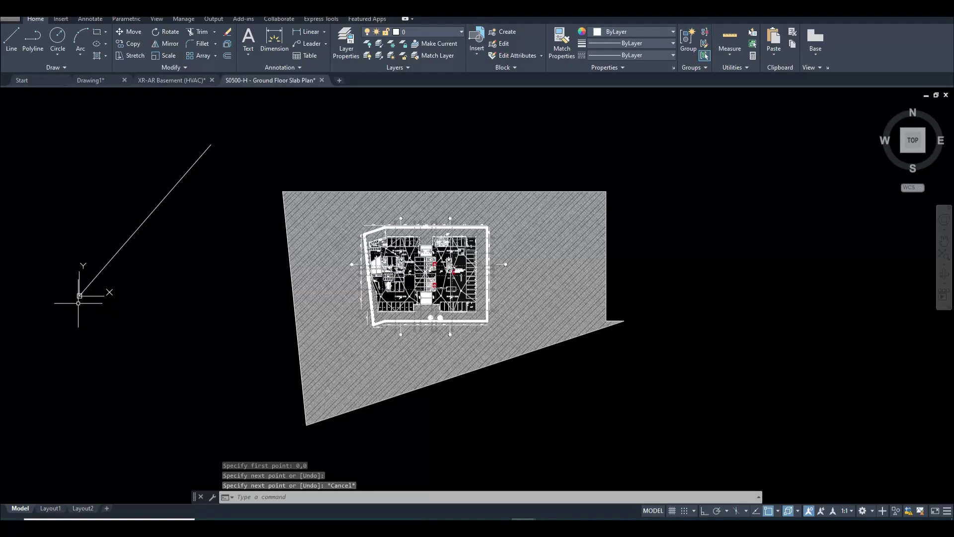
Examine how far the slab plan lies from the drawing origin marked by the line.
{"action": "scroll", "coordinate": [78, 302], "scroll_direction": "up", "scroll_amount": 2}
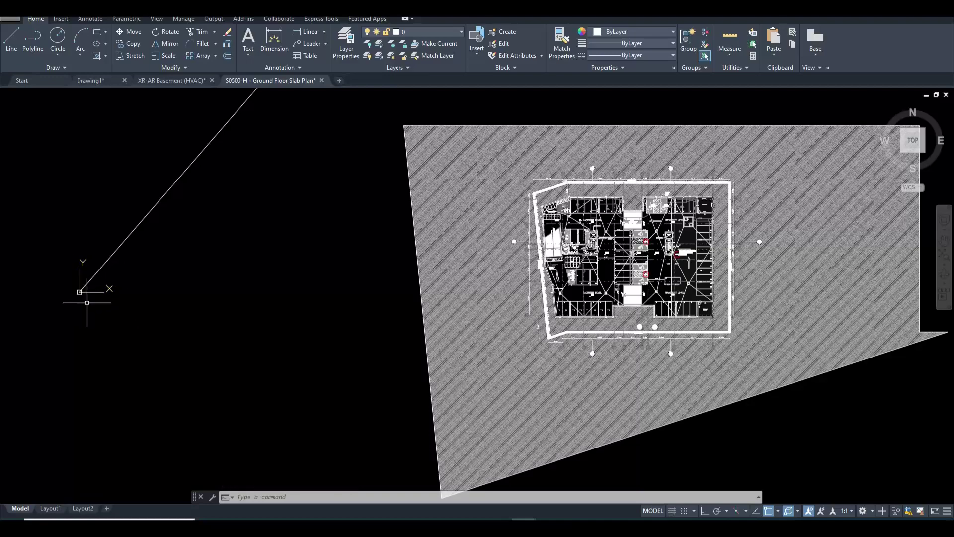
{"action": "scroll", "coordinate": [82, 295], "scroll_direction": "down", "scroll_amount": 4}
{"action": "mouse_move", "coordinate": [166, 291]}
{"action": "middle_mouse_down"}
{"action": "mouse_move", "coordinate": [177, 277]}
{"action": "mouse_move", "coordinate": [211, 270]}
{"action": "middle_mouse_up"}
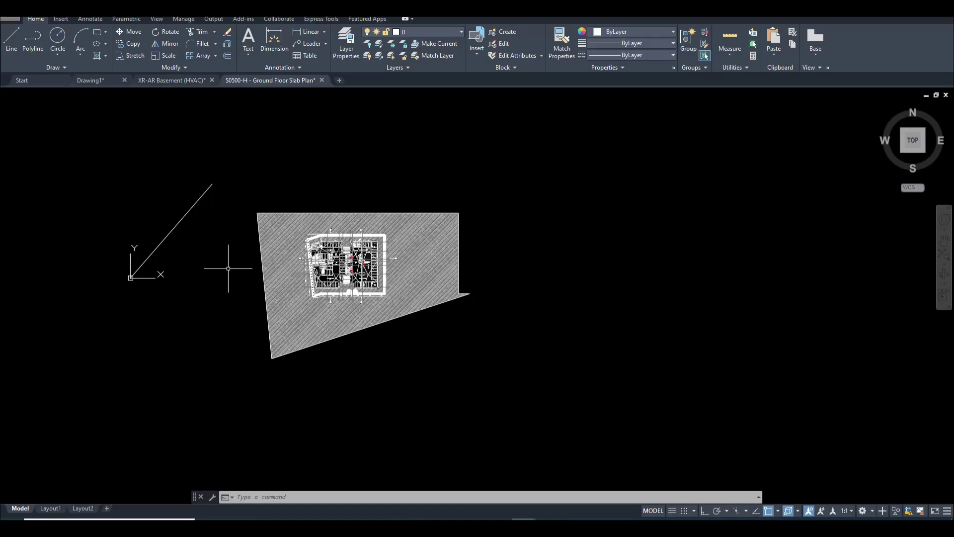
{"action": "middle_click_drag", "start_coordinate": [224, 263], "coordinate": [170, 237]}
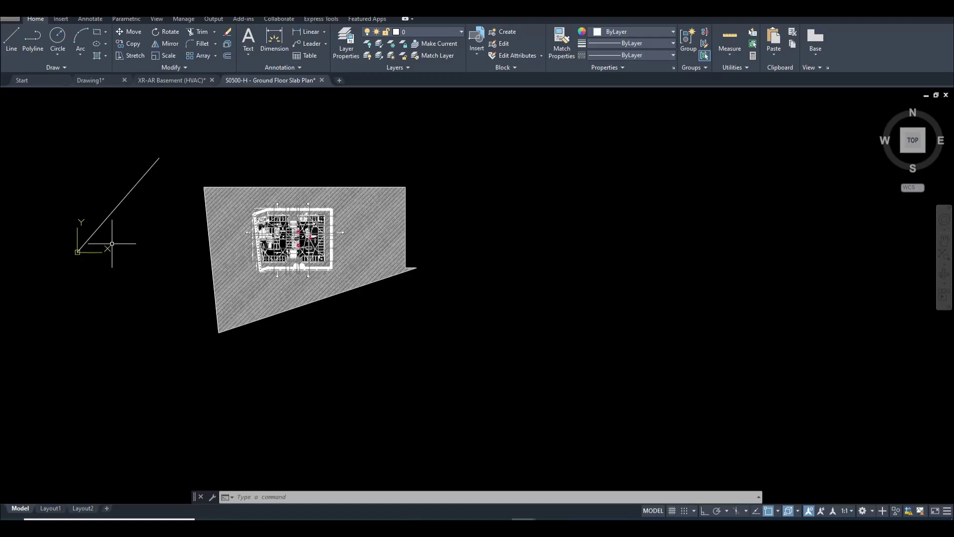
{"action": "middle_click_drag", "start_coordinate": [163, 270], "coordinate": [190, 278]}
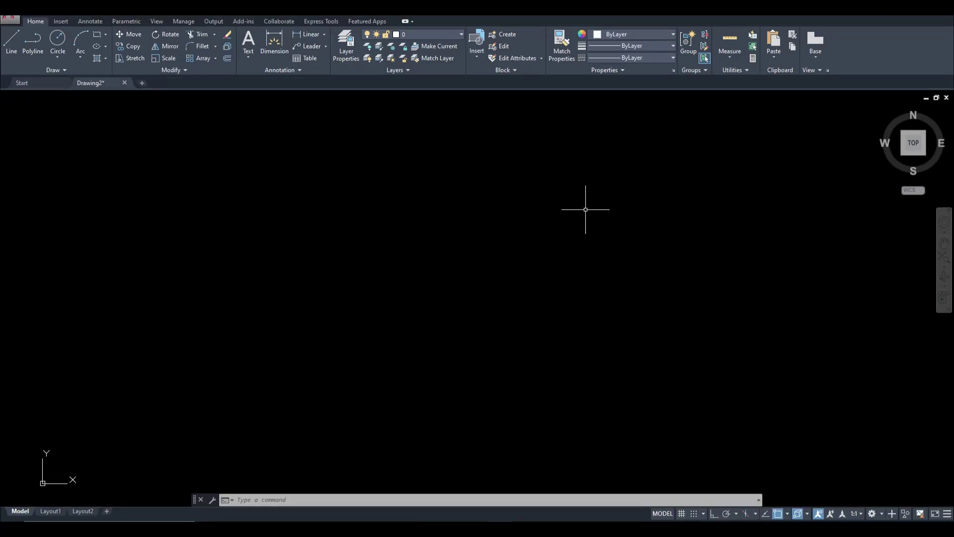
Start attaching an external reference and choose the XR-AR Basement (HVAC) drawing as its source file.
{"action": "type", "text": "XR"}
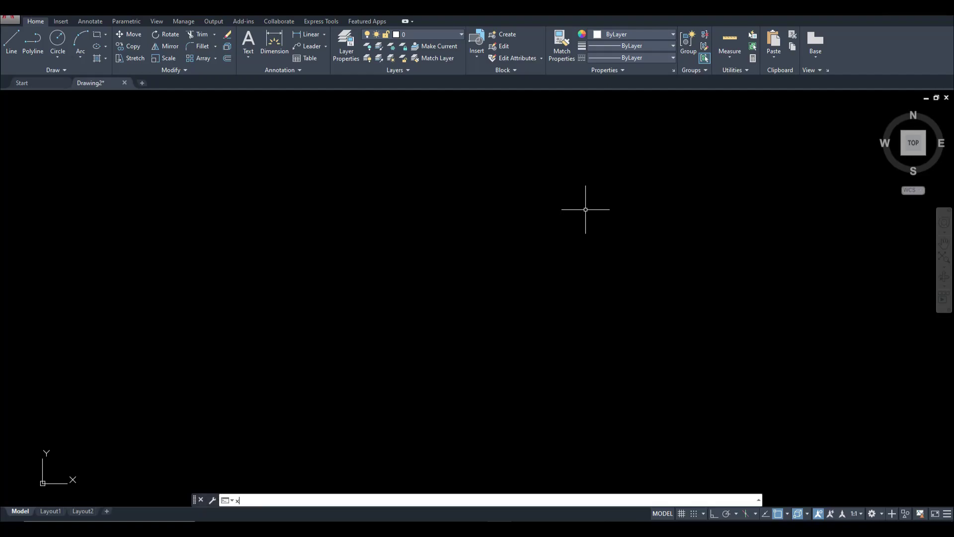
{"action": "key", "text": "Return"}
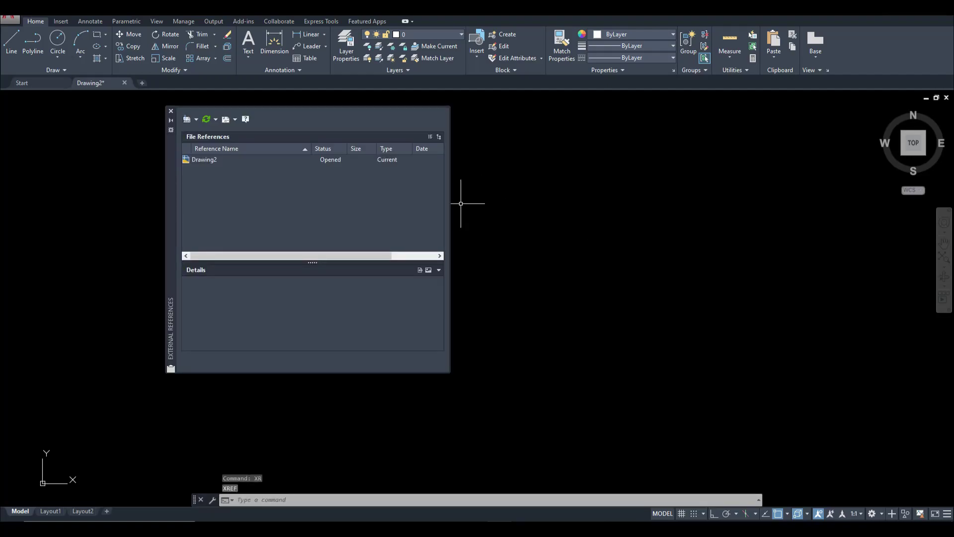
{"action": "left_click", "coordinate": [189, 120]}
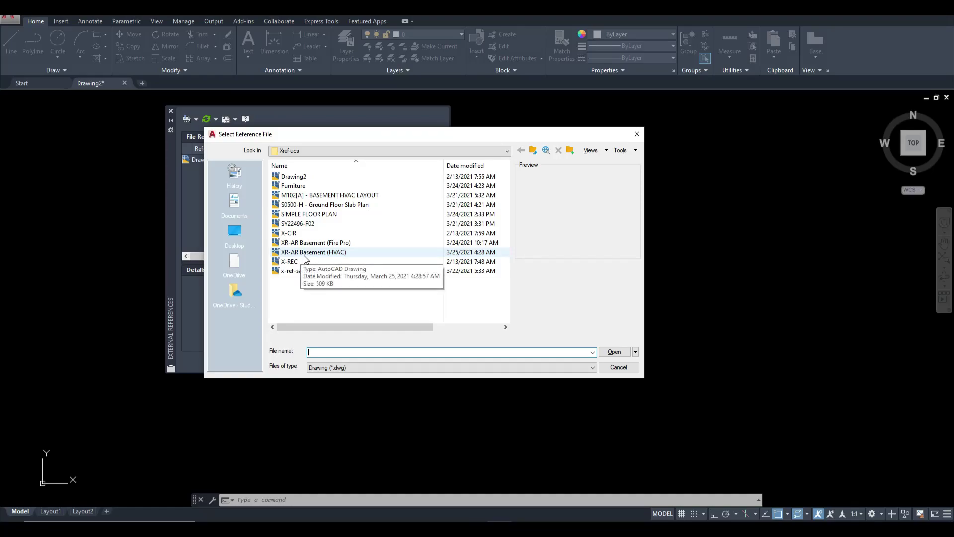
{"action": "left_click", "coordinate": [309, 253]}
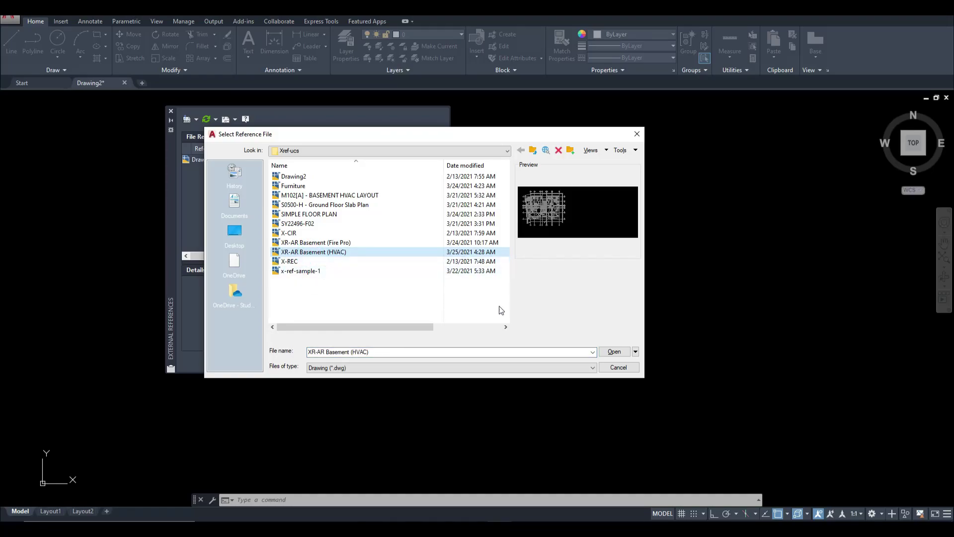
{"action": "left_click", "coordinate": [616, 352]}
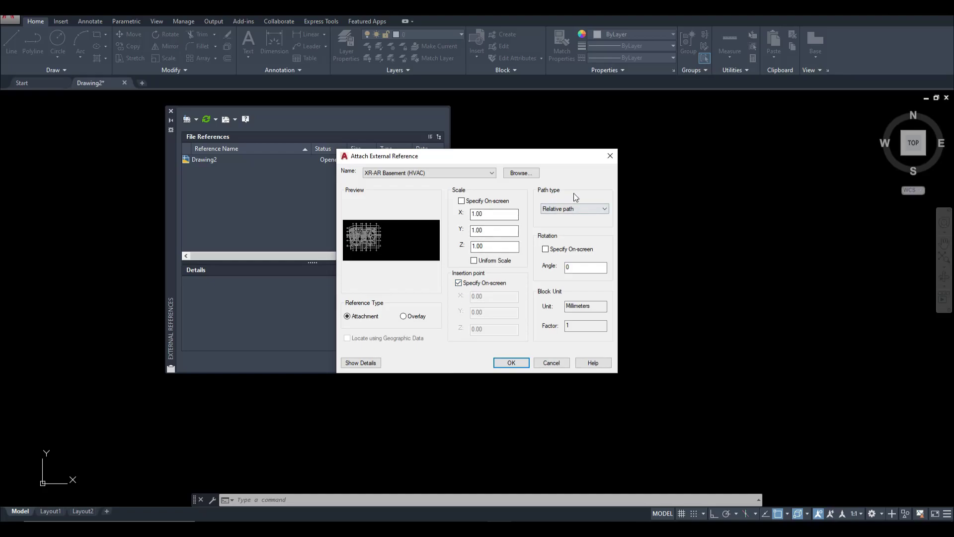
Attach the basement reference with a relative path, scale 1.00 and rotation 0, inserted at 0,0.
{"action": "left_click", "coordinate": [602, 210]}
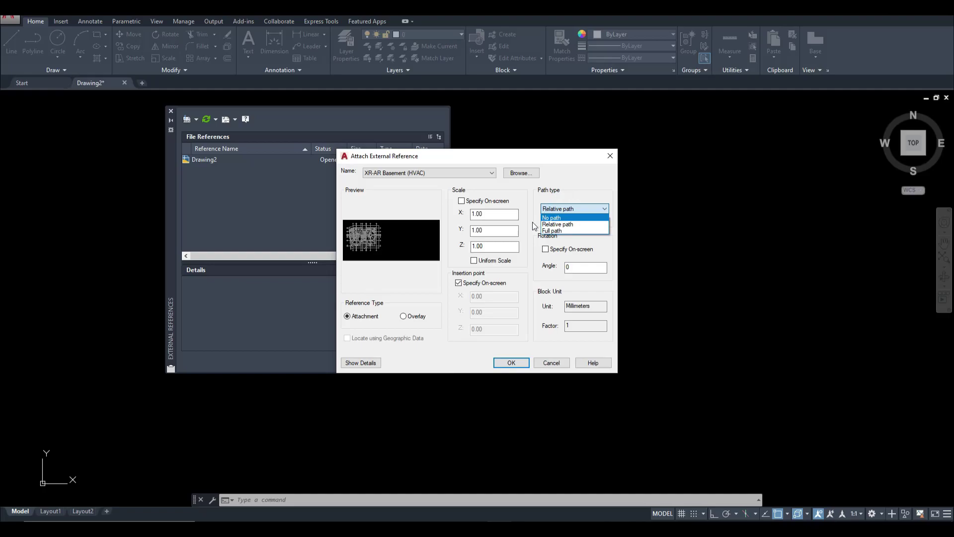
{"action": "left_click", "coordinate": [531, 195]}
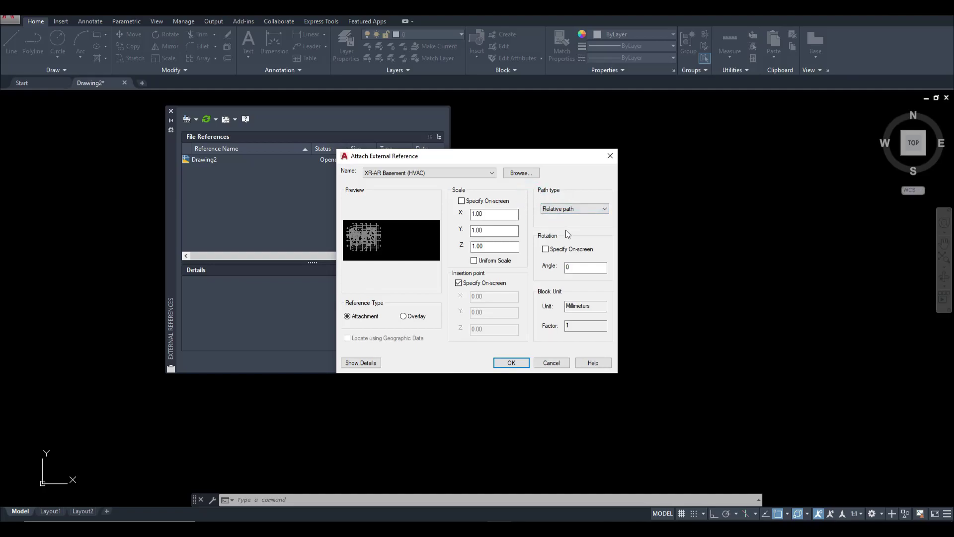
{"action": "left_click", "coordinate": [594, 271]}
{"action": "left_click", "coordinate": [511, 363]}
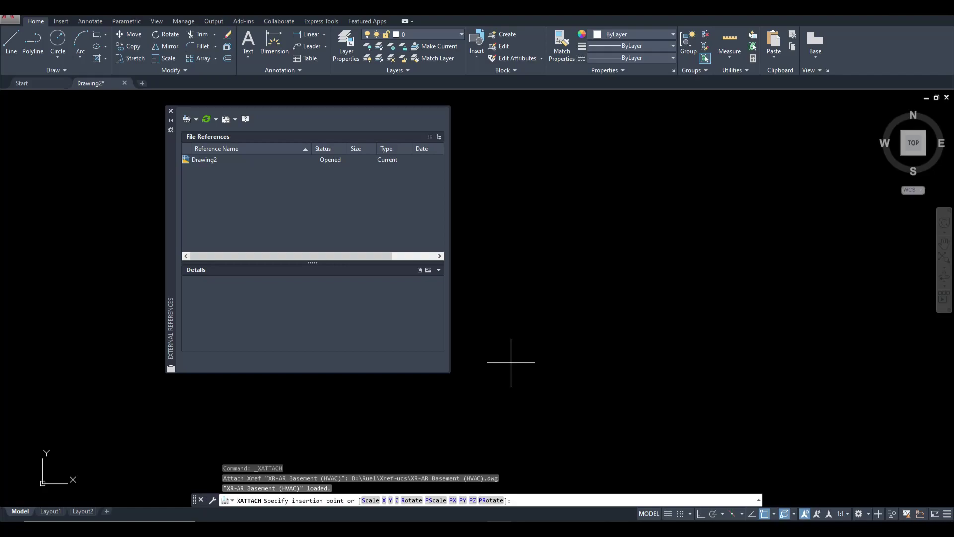
{"action": "type", "text": "0,0"}
{"action": "key", "text": "Return"}
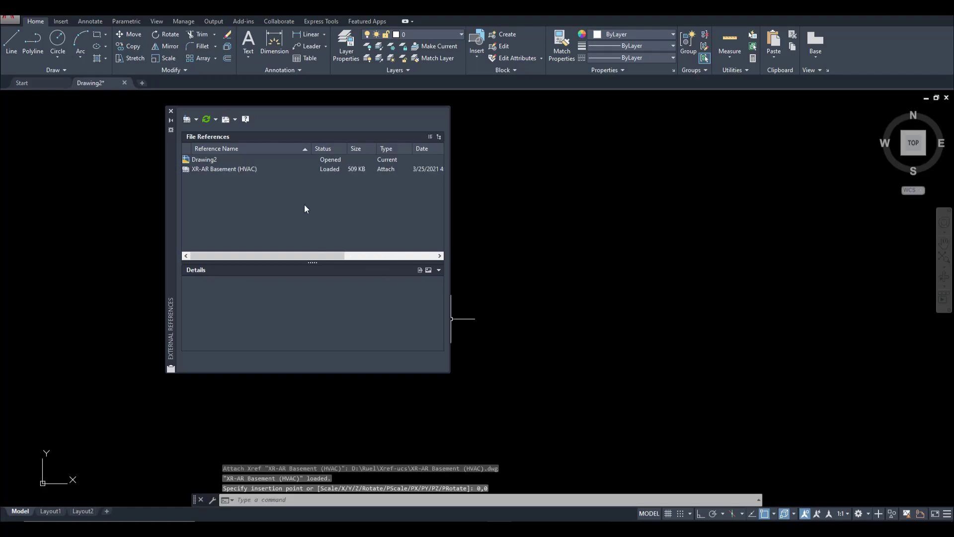
{"action": "left_click", "coordinate": [171, 111]}
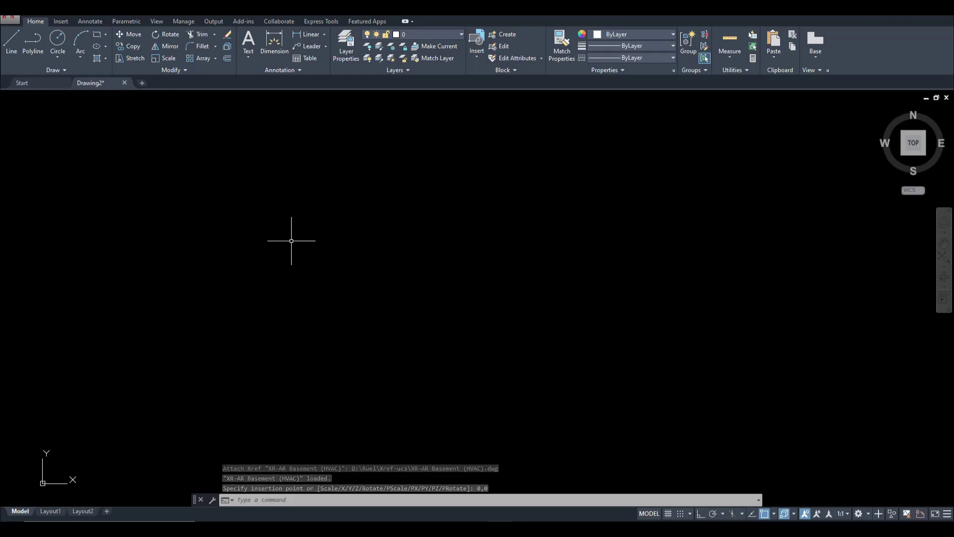
Check which layer the attached basement reference is on.
{"action": "type", "text": "z"}
{"action": "key", "text": "Return"}
{"action": "type", "text": "e"}
{"action": "key", "text": "Return"}
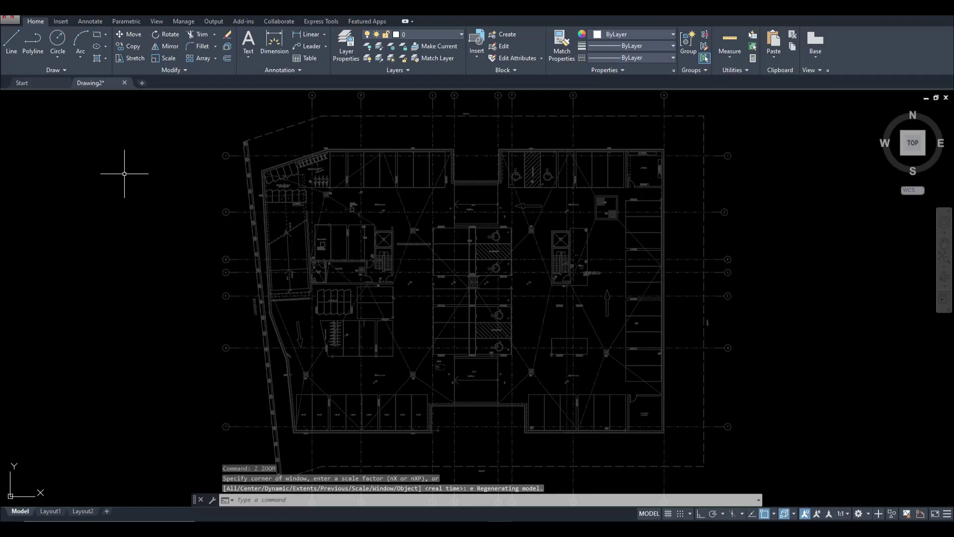
{"action": "left_click", "coordinate": [370, 149]}
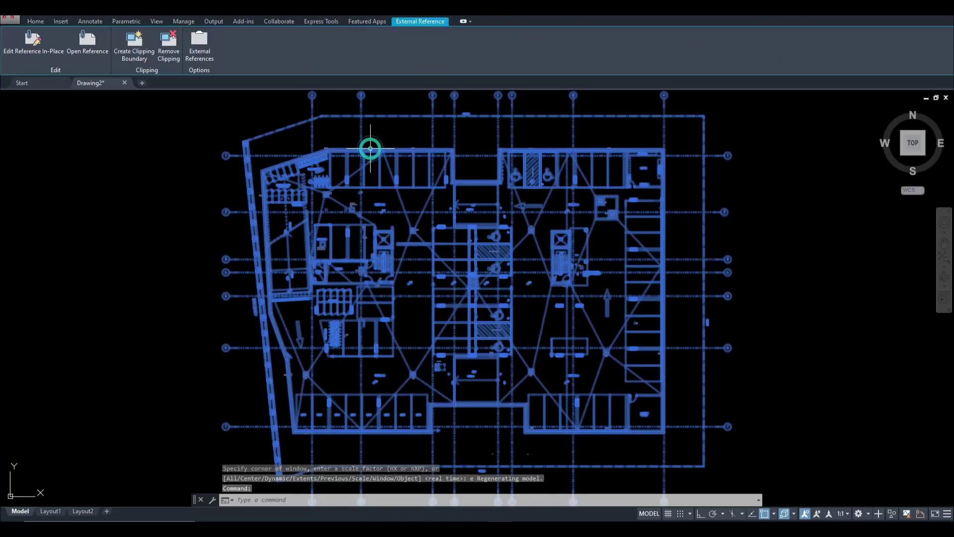
{"action": "left_click", "coordinate": [34, 21]}
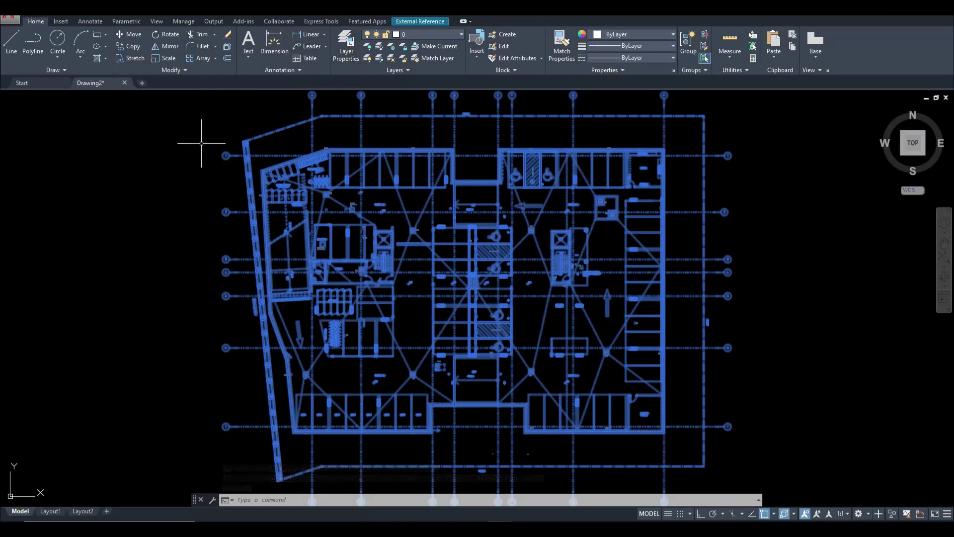
Create a new layer named Ar-Xref.
{"action": "type", "text": "la"}
{"action": "key", "text": "Return"}
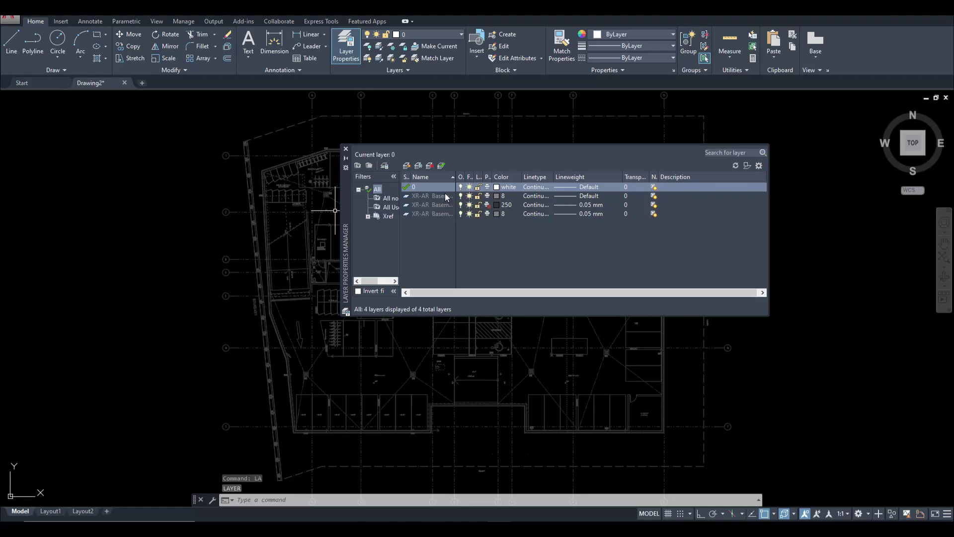
{"action": "left_click", "coordinate": [407, 166]}
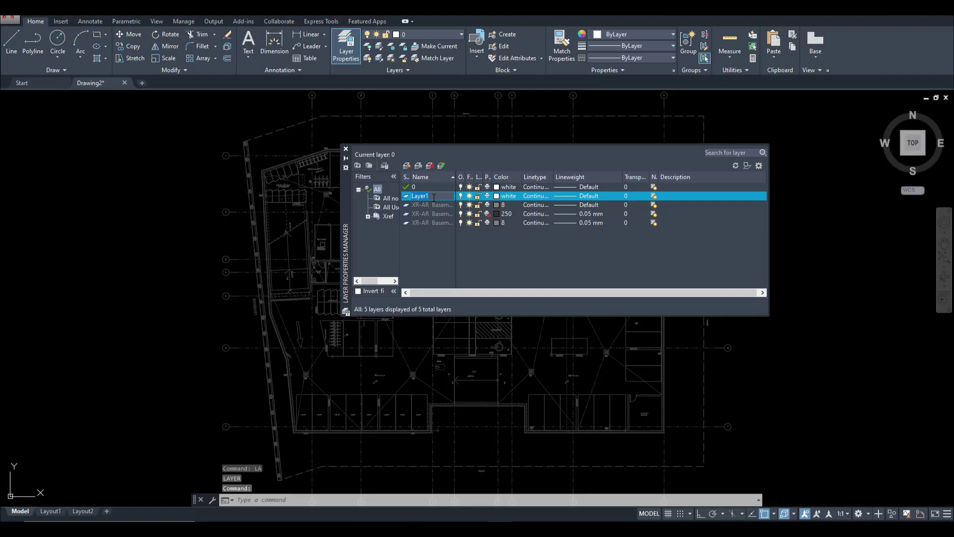
{"action": "type", "text": "Ar-"}
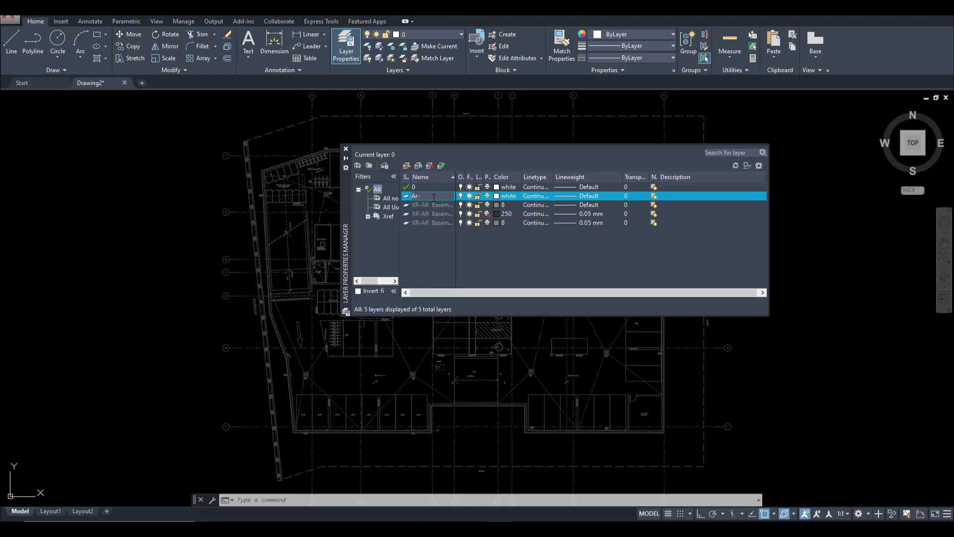
{"action": "type", "text": "Xref"}
Set the Ar-Xref layer's color to 8 and its lineweight to 0.05 mm.
{"action": "left_click", "coordinate": [504, 196]}
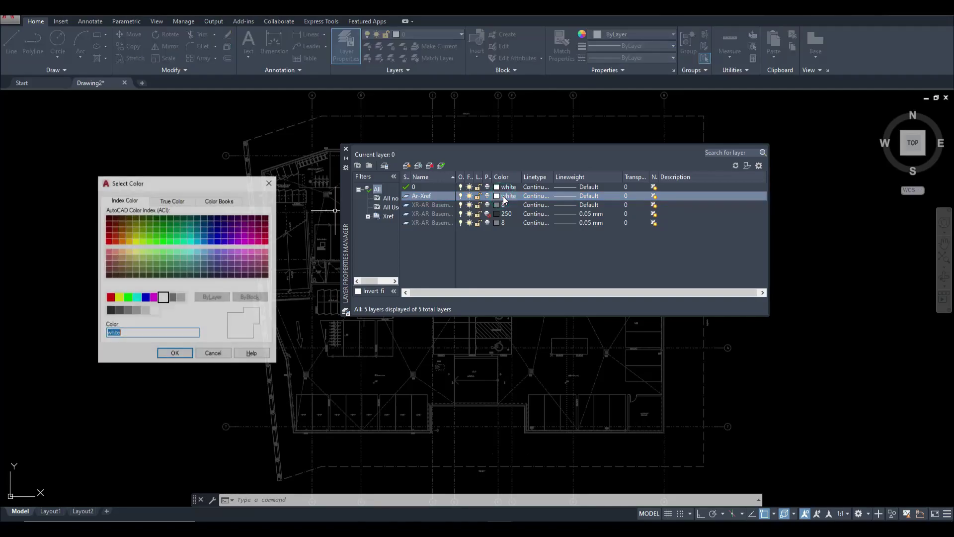
{"action": "left_click", "coordinate": [172, 297]}
{"action": "left_click", "coordinate": [174, 354]}
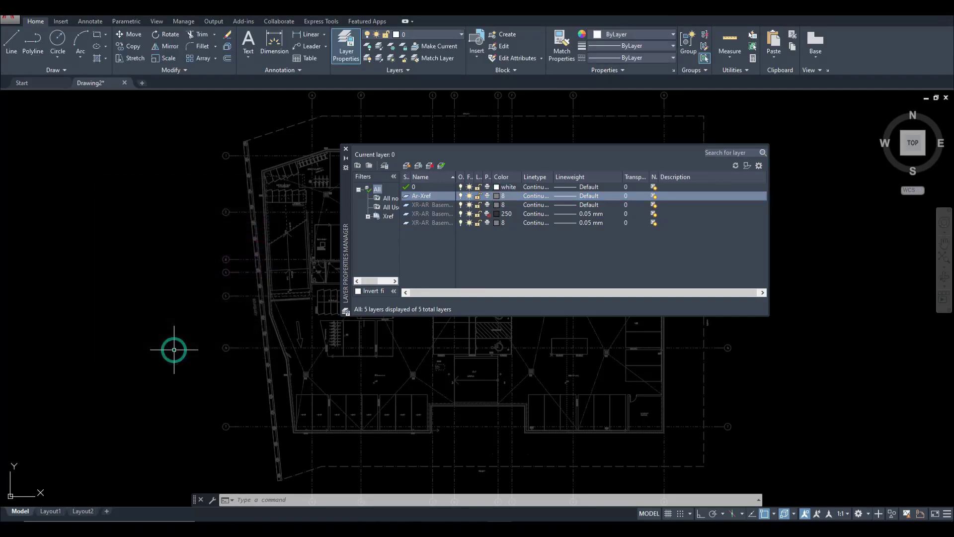
{"action": "left_click", "coordinate": [589, 196]}
{"action": "left_click", "coordinate": [183, 220]}
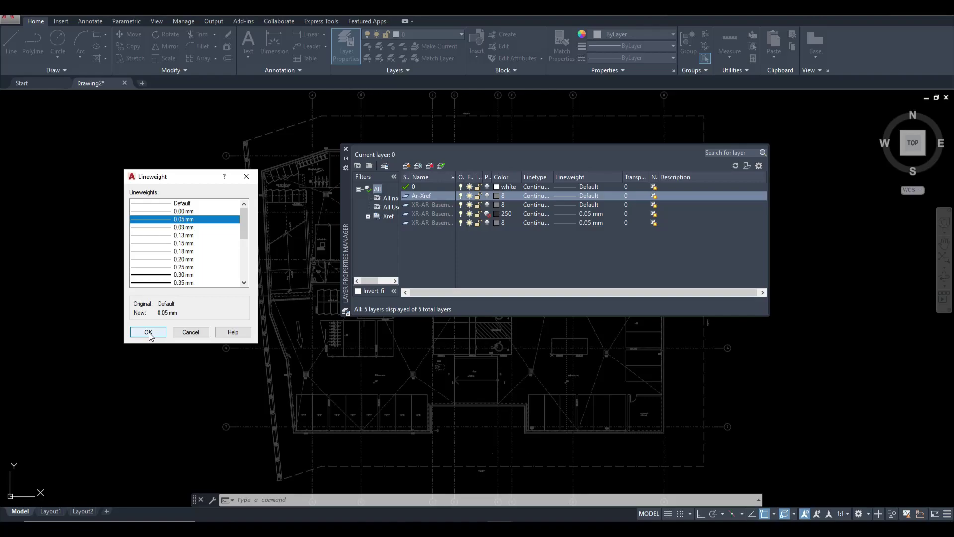
{"action": "left_click", "coordinate": [148, 332]}
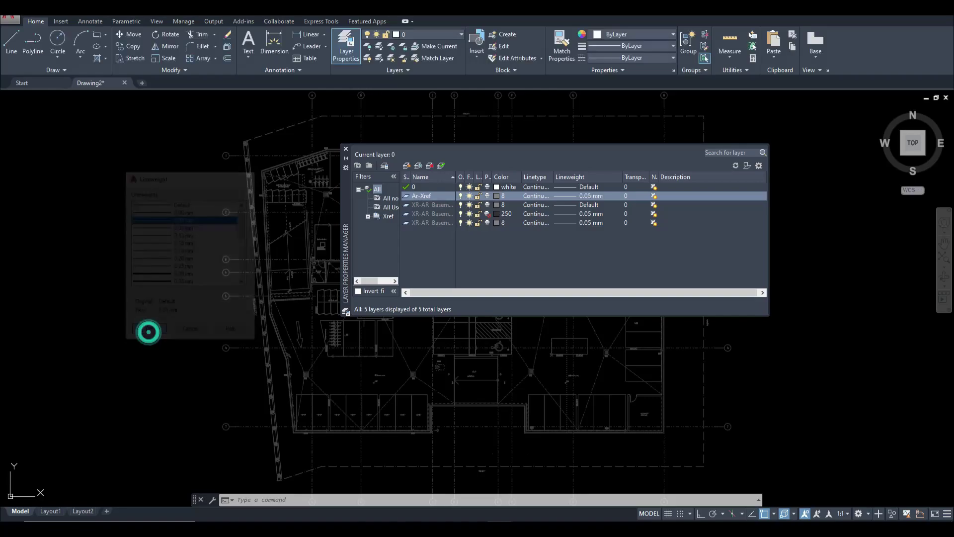
{"action": "left_click", "coordinate": [345, 150]}
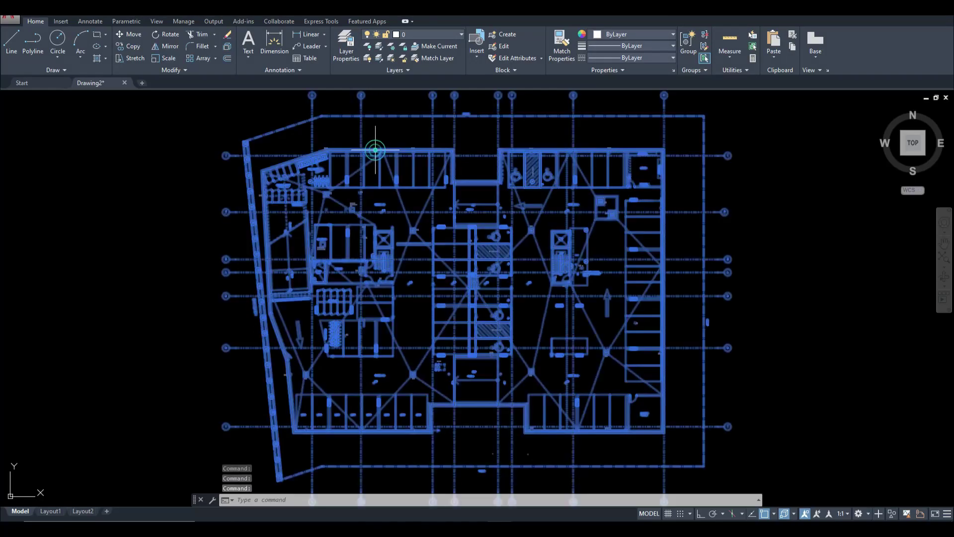
Move the attached basement reference onto the Ar-Xref layer.
{"action": "left_click", "coordinate": [375, 150]}
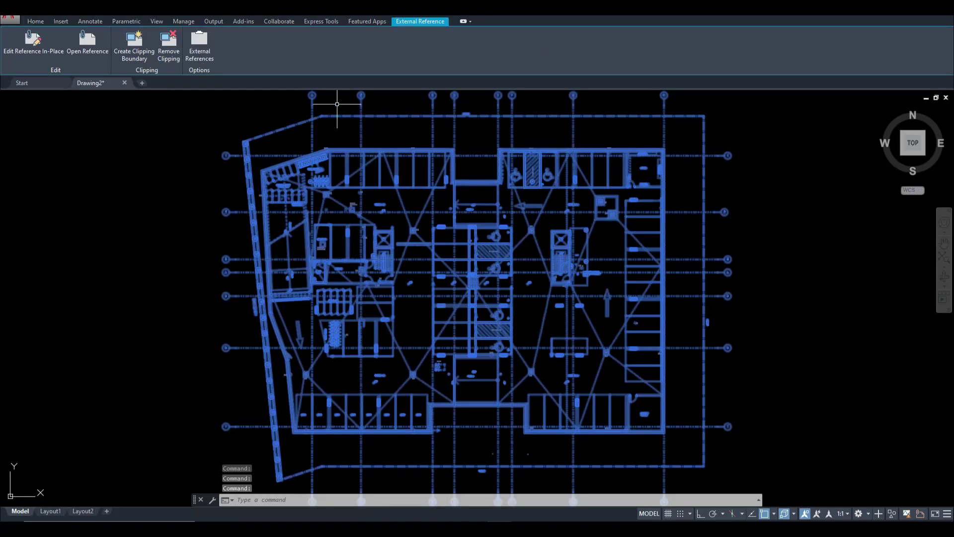
{"action": "left_click", "coordinate": [35, 20]}
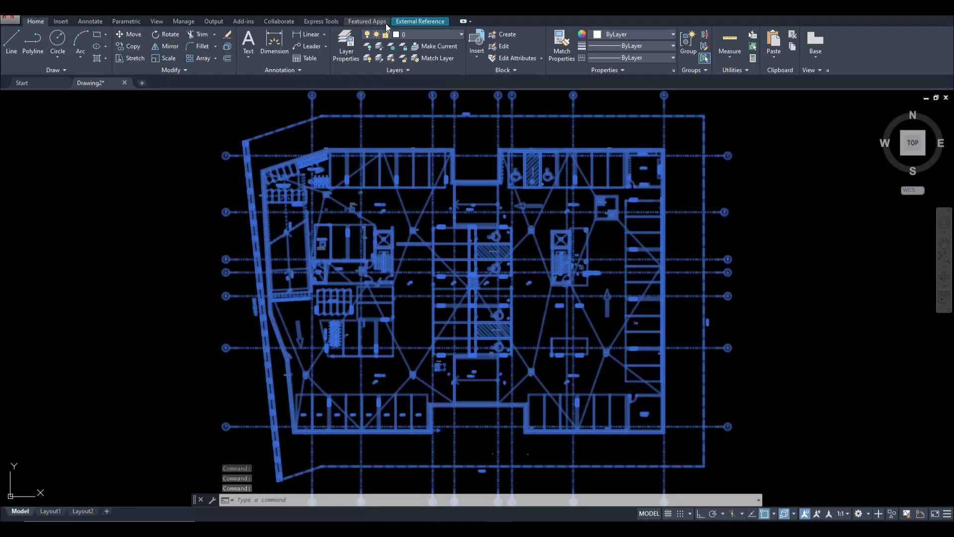
{"action": "left_click", "coordinate": [416, 35]}
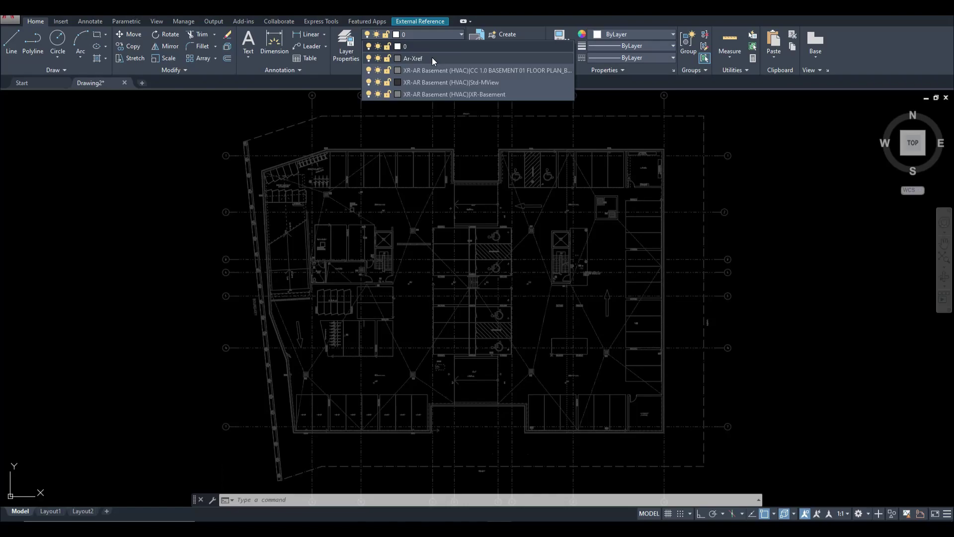
{"action": "left_click", "coordinate": [431, 58]}
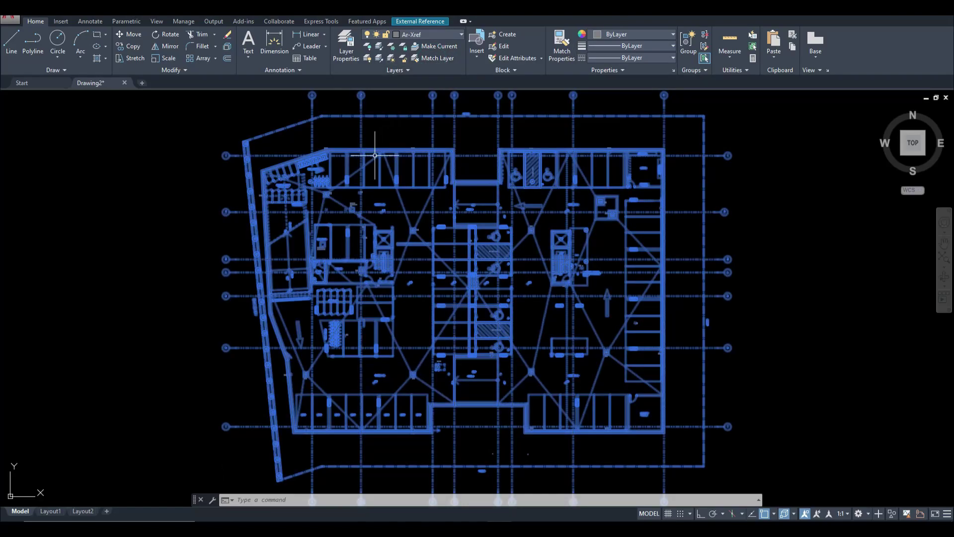
{"action": "key", "text": "Escape"}
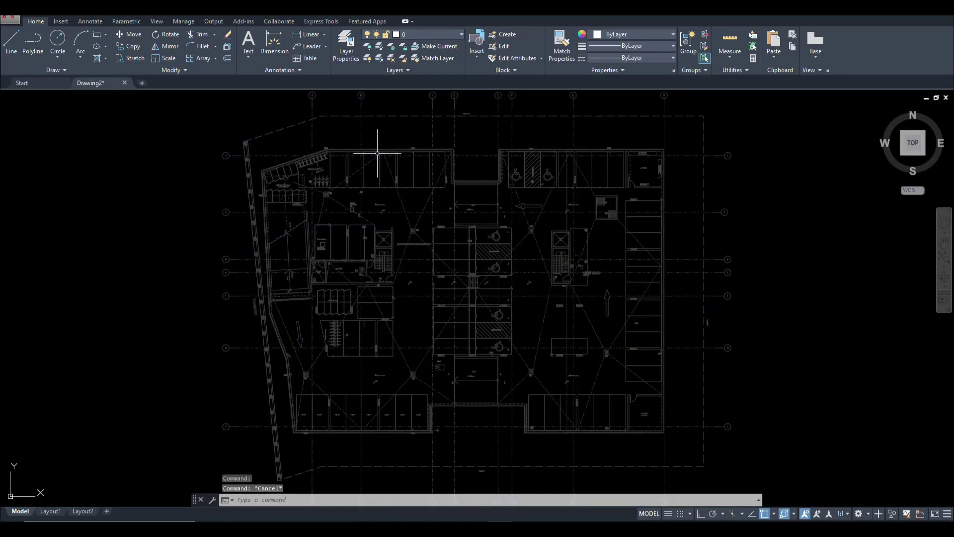
{"action": "left_click", "coordinate": [377, 154]}
{"action": "double_click", "coordinate": [377, 155]}
{"action": "key", "text": "Escape"}
Lock the Ar-Xref layer that holds the basement reference.
{"action": "left_click", "coordinate": [384, 149]}
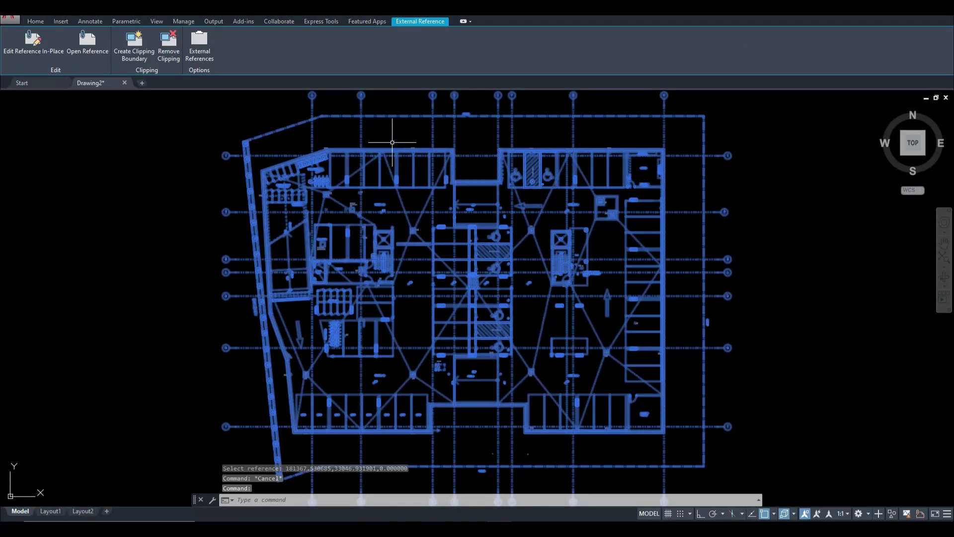
{"action": "left_click", "coordinate": [35, 21]}
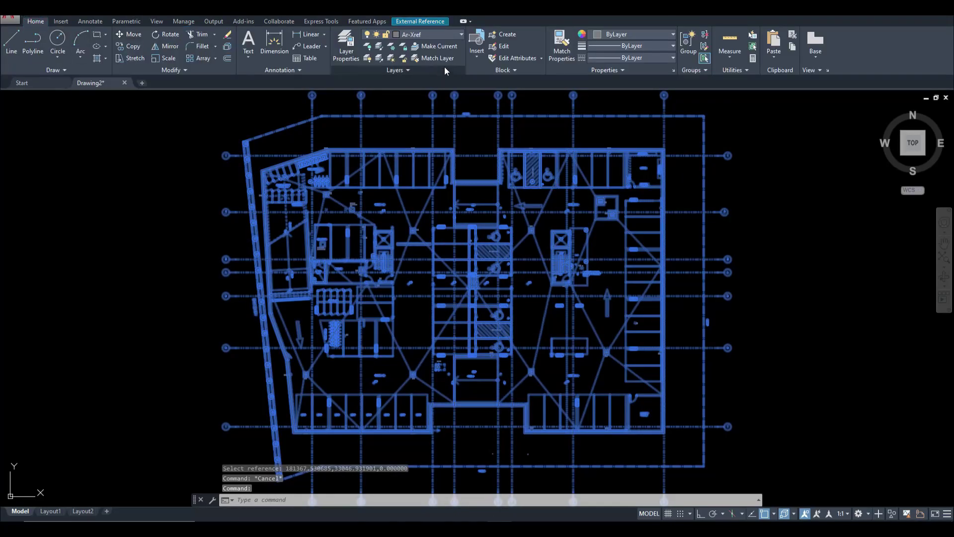
{"action": "left_click", "coordinate": [432, 40]}
{"action": "left_click", "coordinate": [387, 58]}
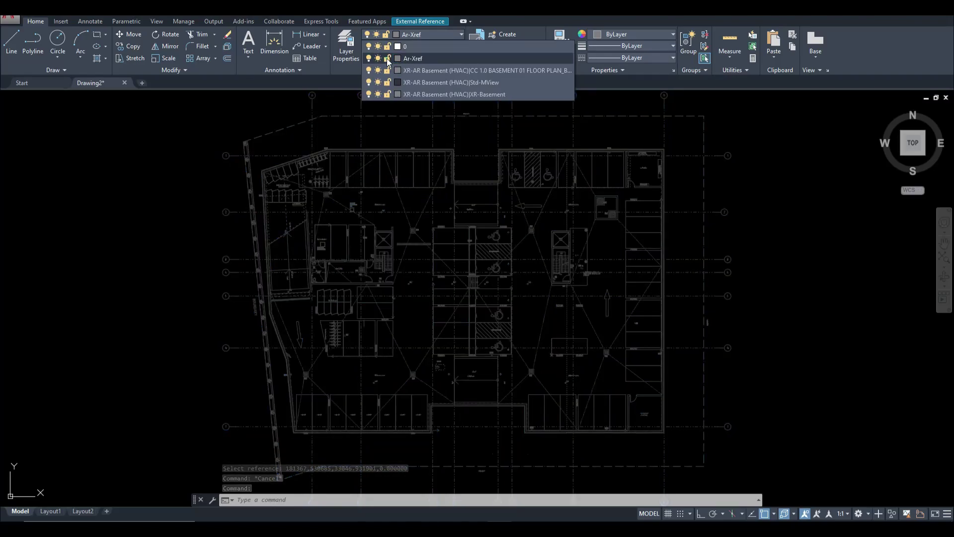
{"action": "left_click", "coordinate": [387, 133]}
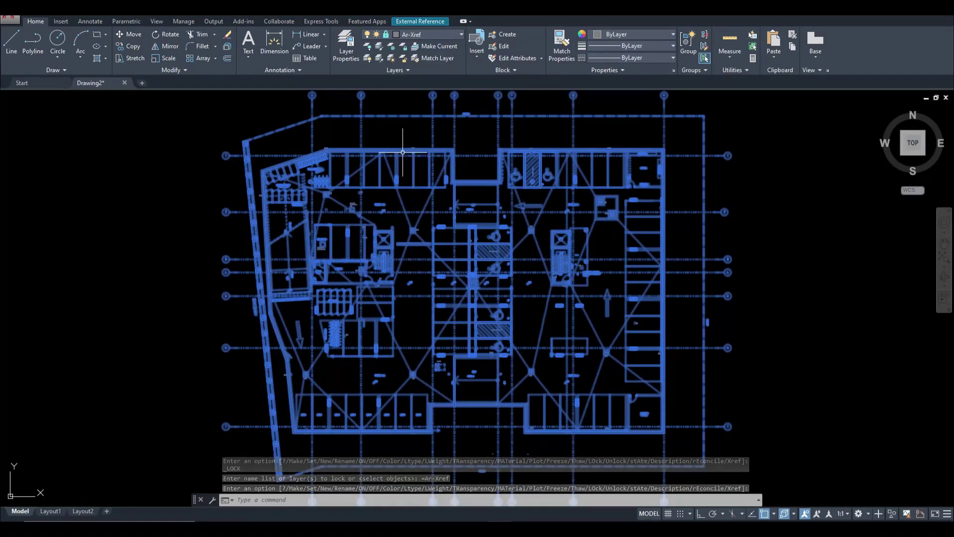
{"action": "key", "text": "Escape"}
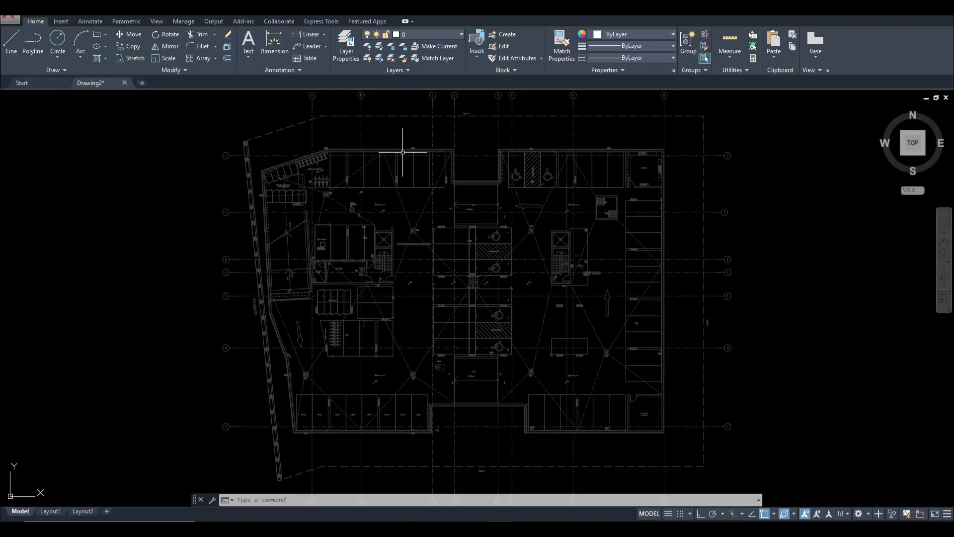
{"action": "left_click", "coordinate": [351, 150]}
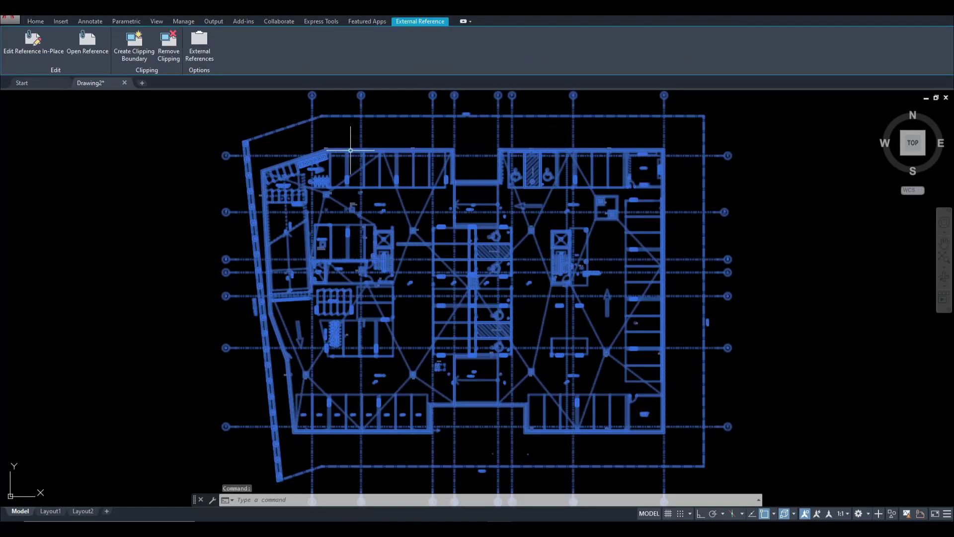
{"action": "key", "text": "Escape"}
{"action": "key", "text": "Escape"}
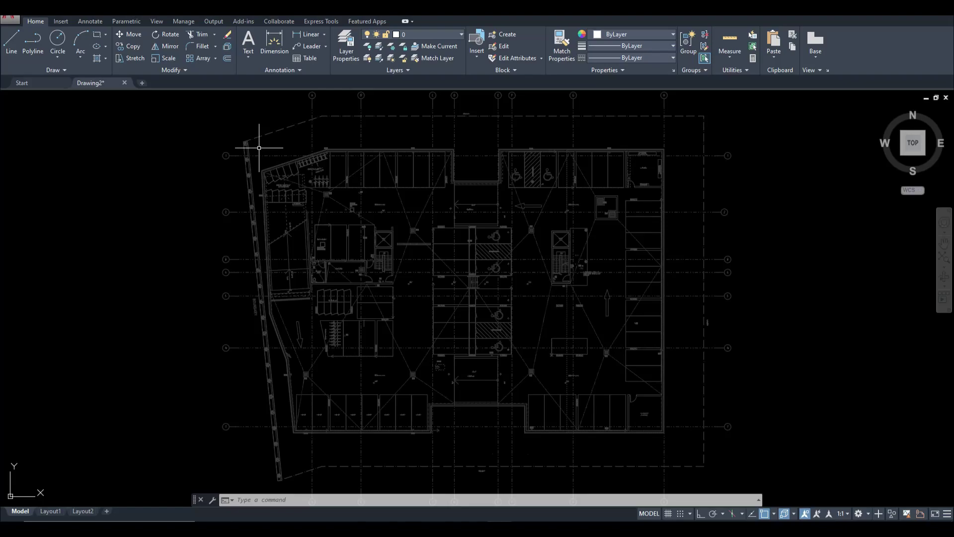
Open the drawing M102[A] - BASEMENT HVAC LAYOUT from the Xref-ucs folder.
{"action": "key", "text": "ctrl+o"}
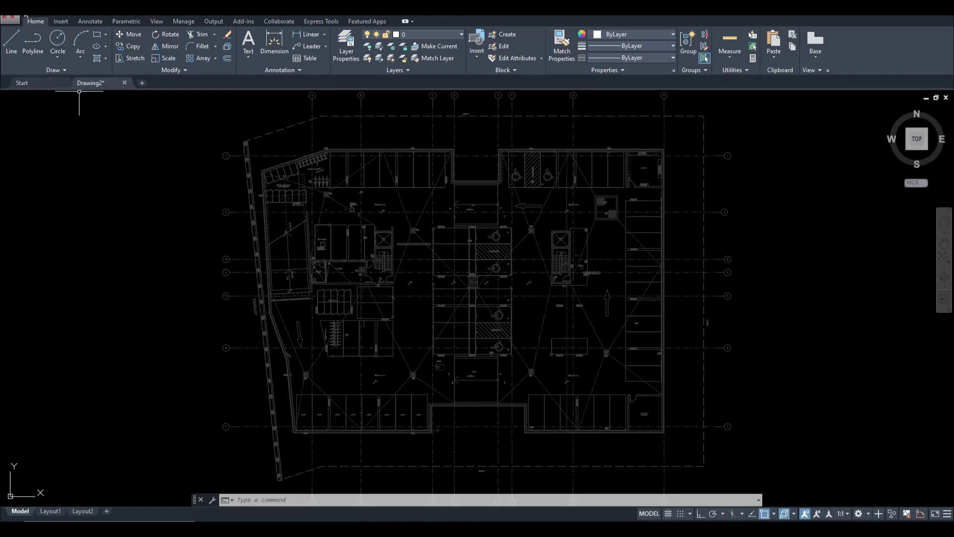
{"action": "key", "text": "ctrl+o"}
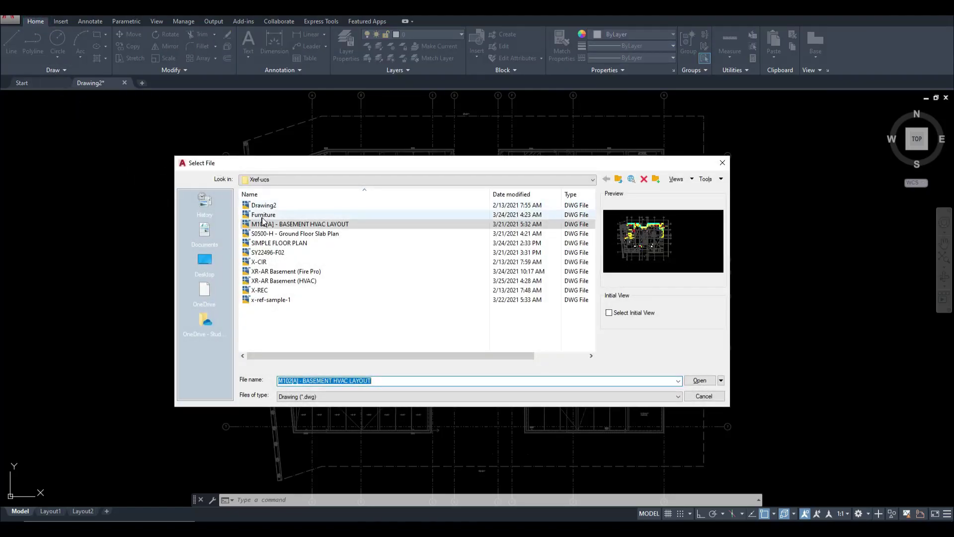
{"action": "left_click", "coordinate": [262, 225]}
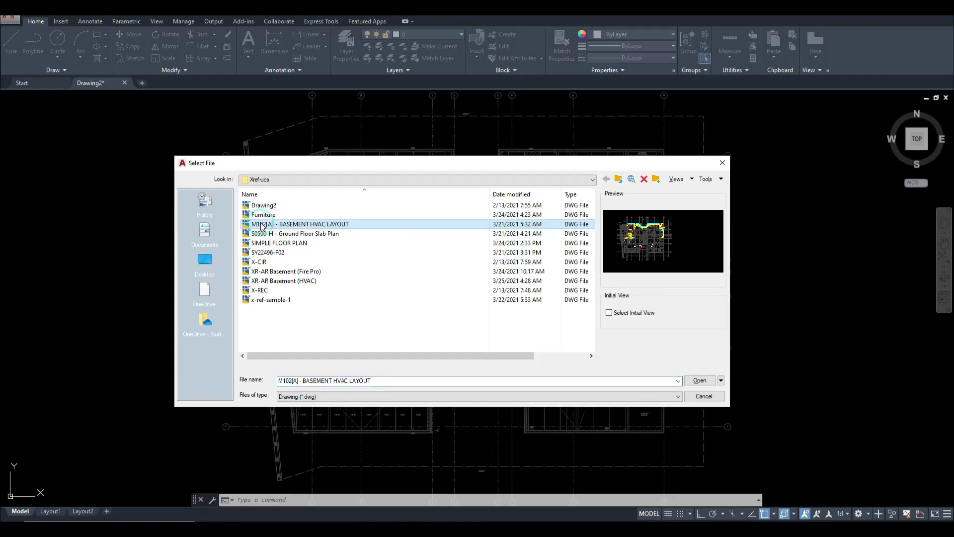
{"action": "left_click", "coordinate": [698, 381]}
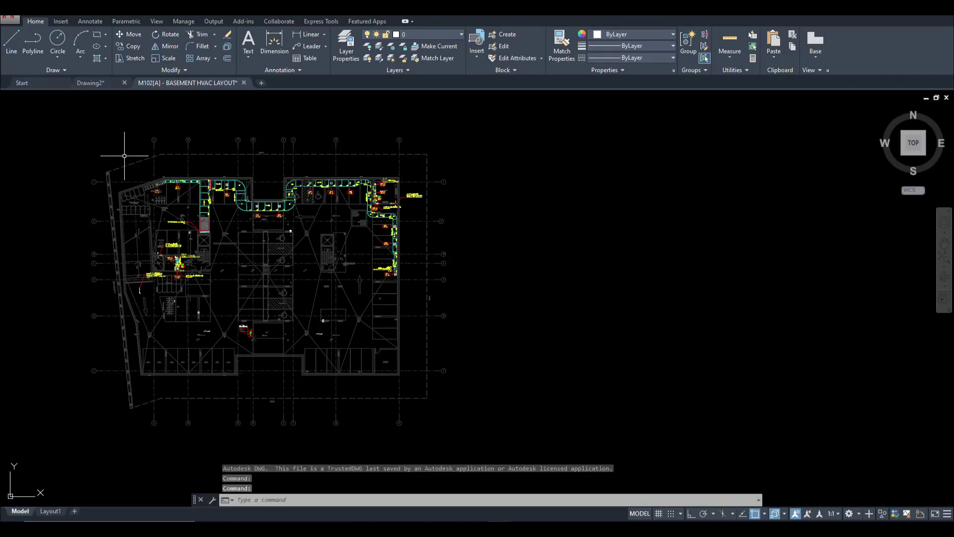
Copy all HVAC layout objects with a base point at the grid intersection near the plan's lower-left corner.
{"action": "left_click", "coordinate": [89, 134]}
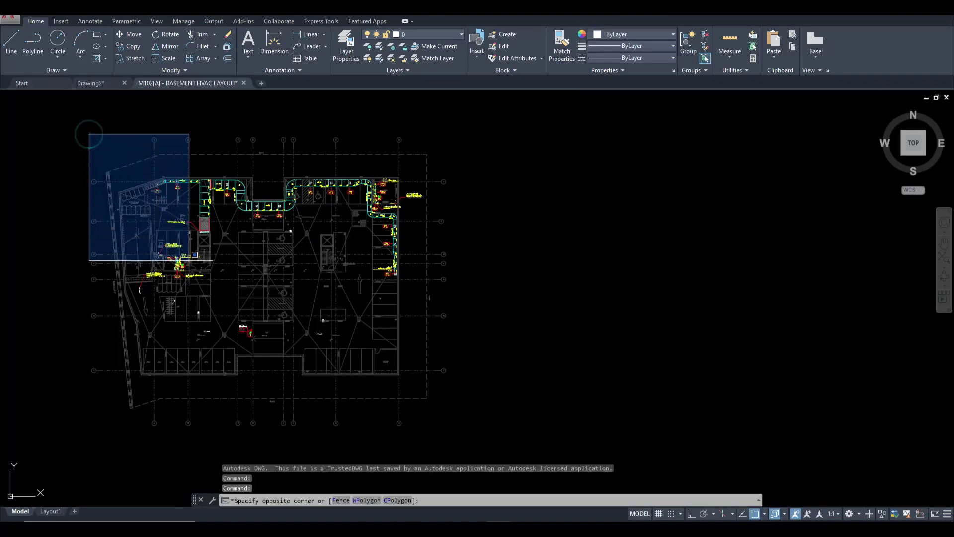
{"action": "left_click", "coordinate": [455, 355]}
{"action": "right_click", "coordinate": [315, 167]}
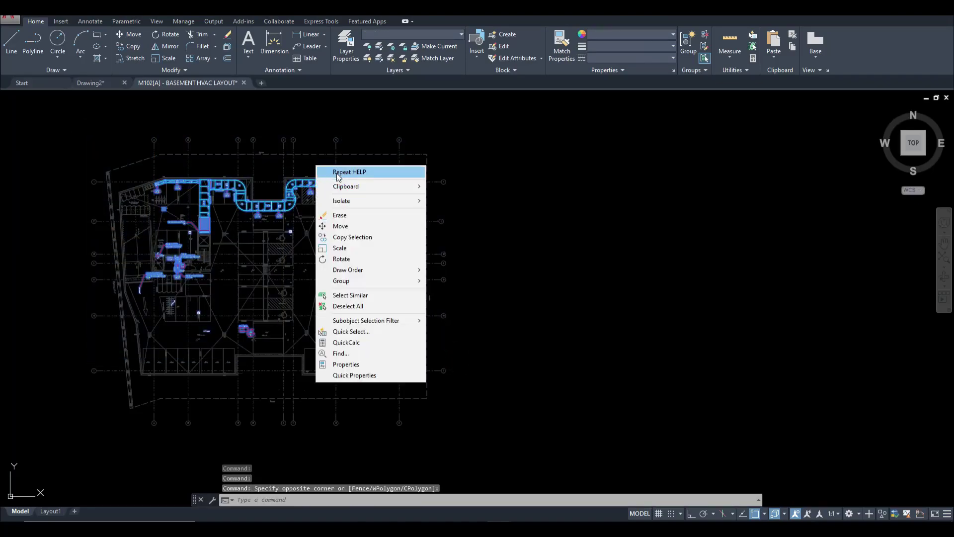
{"action": "mouse_move", "coordinate": [359, 190]}
{"action": "left_click", "coordinate": [460, 210]}
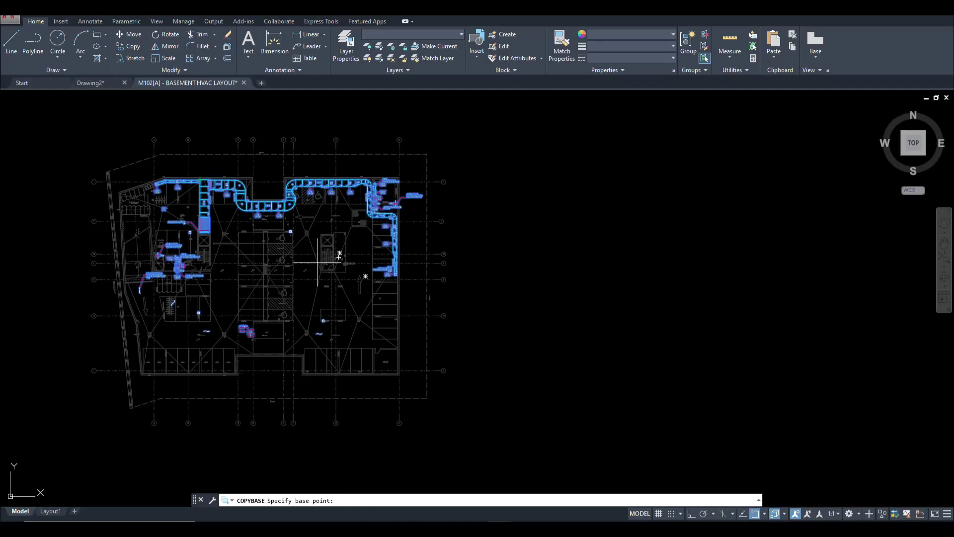
{"action": "scroll", "coordinate": [154, 373], "scroll_direction": "up", "scroll_amount": 8}
{"action": "scroll", "coordinate": [154, 373], "scroll_direction": "up", "scroll_amount": 5}
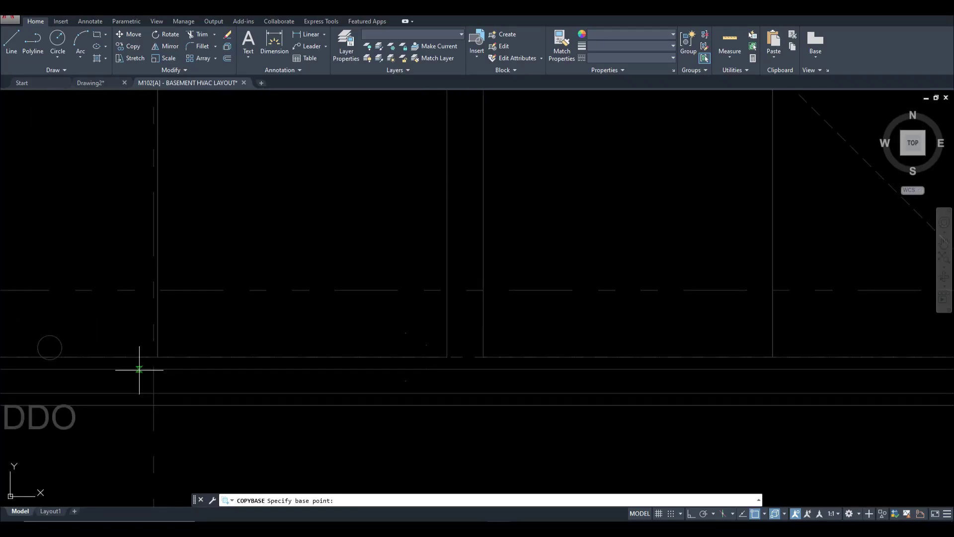
{"action": "key", "text": "Escape"}
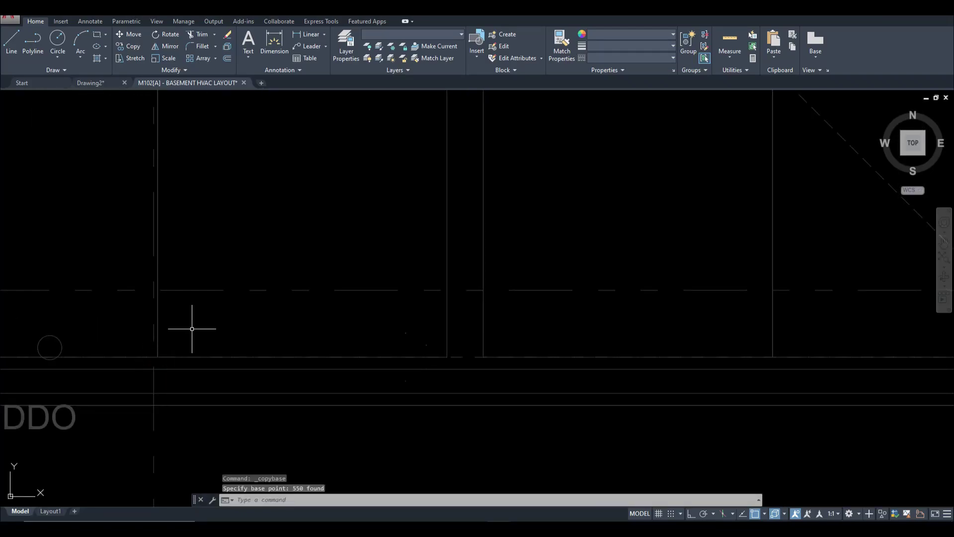
{"action": "scroll", "coordinate": [204, 324], "scroll_direction": "down", "scroll_amount": 15}
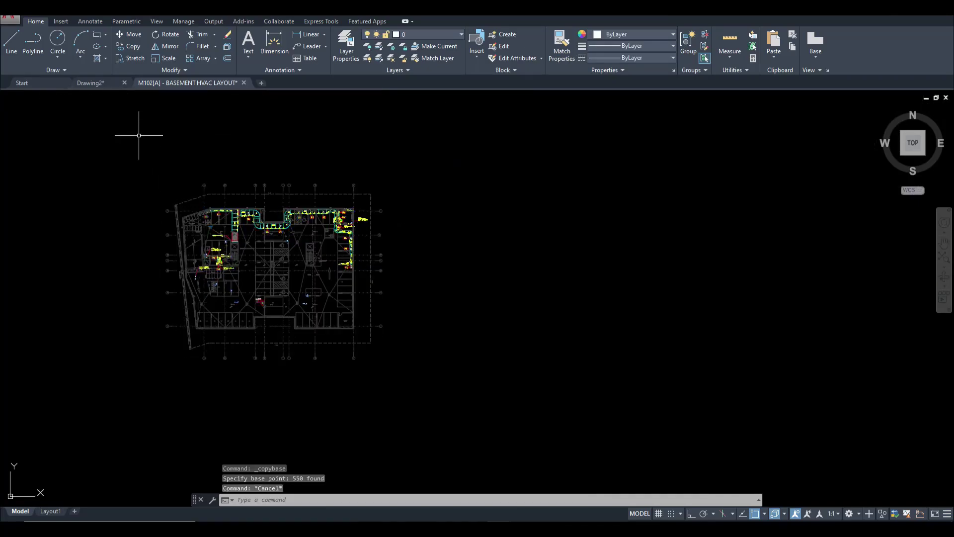
Paste the copied HVAC objects into Drawing2 at the matching lower-left grid intersection of the basement reference.
{"action": "left_click", "coordinate": [99, 83]}
{"action": "type", "text": "xa"}
{"action": "key", "text": "Return"}
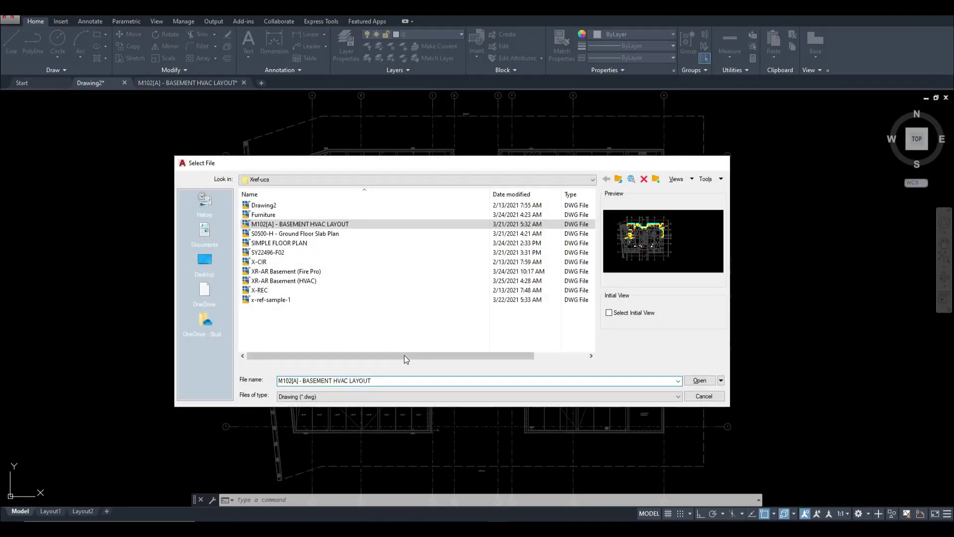
{"action": "key", "text": "Return"}
{"action": "scroll", "coordinate": [309, 271], "scroll_direction": "up", "scroll_amount": 3}
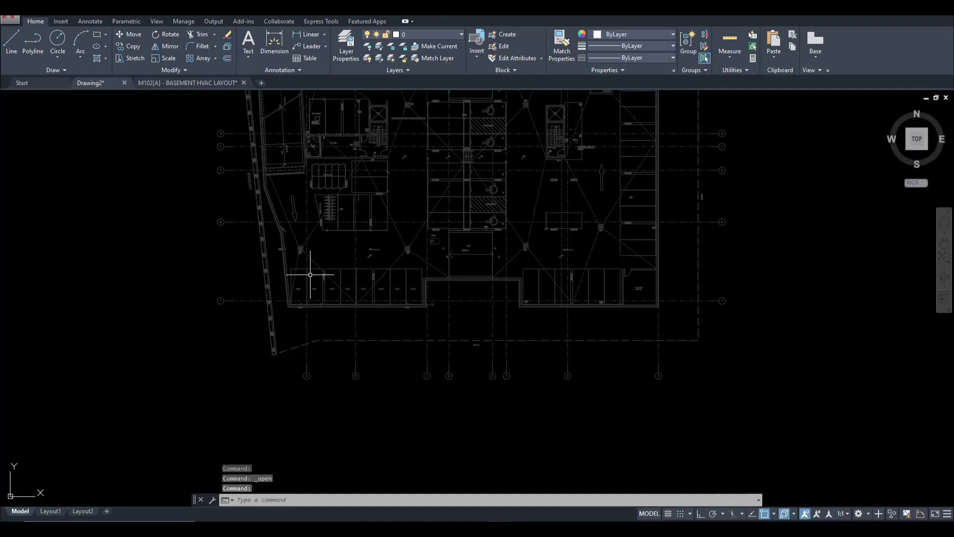
{"action": "key", "text": "ctrl+v"}
{"action": "left_click", "coordinate": [307, 300]}
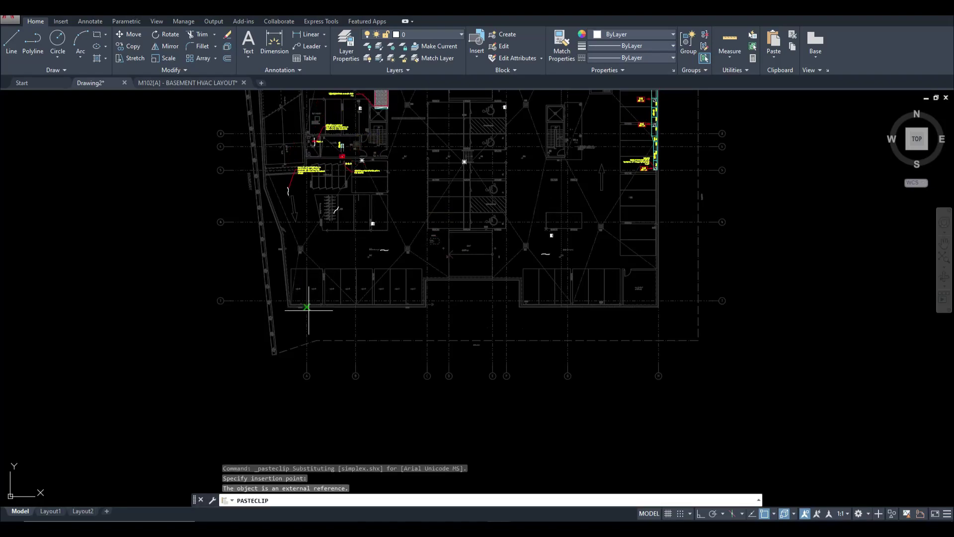
{"action": "scroll", "coordinate": [309, 298], "scroll_direction": "up", "scroll_amount": 5}
{"action": "scroll", "coordinate": [279, 239], "scroll_direction": "down", "scroll_amount": 2}
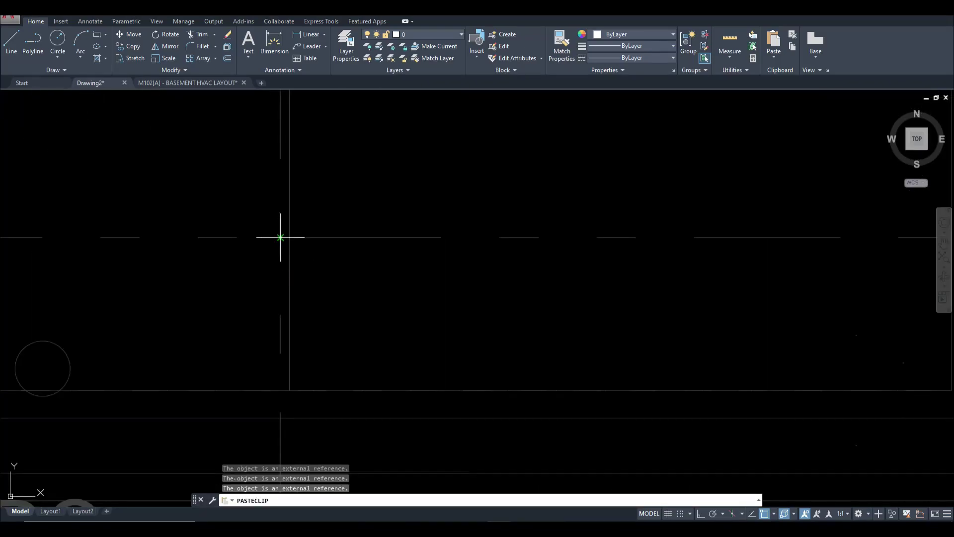
{"action": "scroll", "coordinate": [264, 264], "scroll_direction": "down", "scroll_amount": 6}
{"action": "key", "text": "Escape"}
Inspect how the pasted HVAC ductwork lines up with the basement reference in Drawing2.
{"action": "scroll", "coordinate": [293, 268], "scroll_direction": "down", "scroll_amount": 8}
{"action": "scroll", "coordinate": [299, 264], "scroll_direction": "up", "scroll_amount": 10}
{"action": "middle_click_drag", "start_coordinate": [306, 264], "coordinate": [317, 191]}
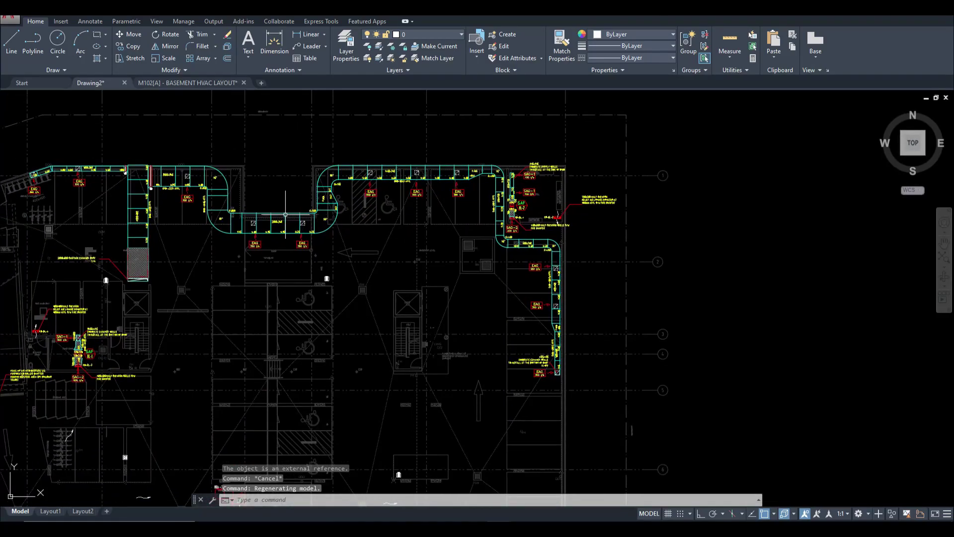
{"action": "scroll", "coordinate": [247, 261], "scroll_direction": "down", "scroll_amount": 5}
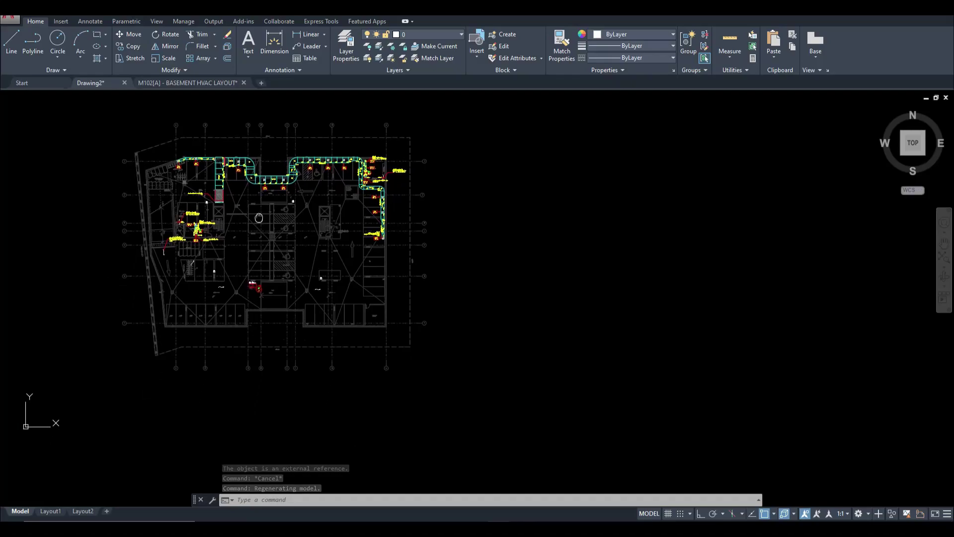
{"action": "left_click", "coordinate": [253, 219]}
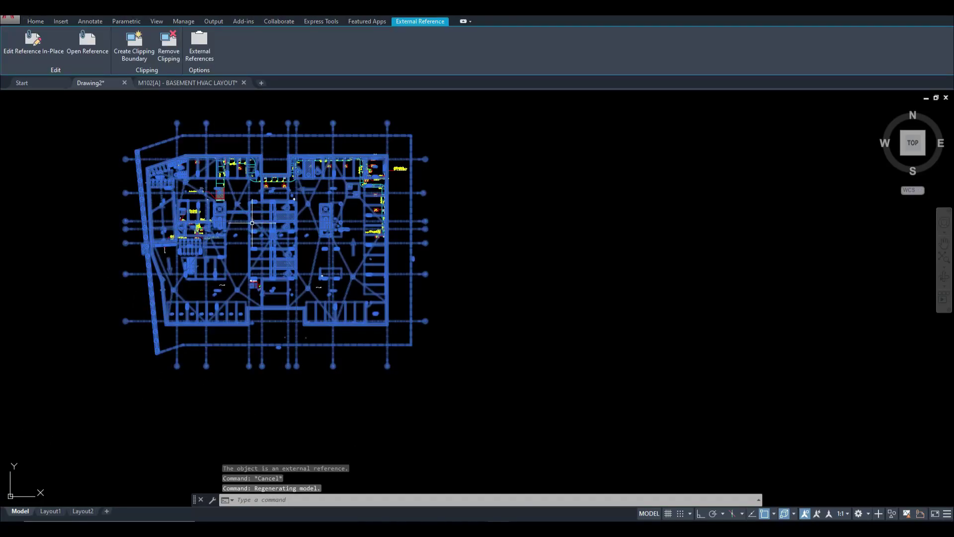
{"action": "key", "text": "Escape"}
{"action": "key", "text": "Escape"}
{"action": "middle_click_drag", "start_coordinate": [248, 231], "coordinate": [319, 257]}
List the external references of Drawing2 and check the status of XR-AR Basement (HVAC).
{"action": "type", "text": "x"}
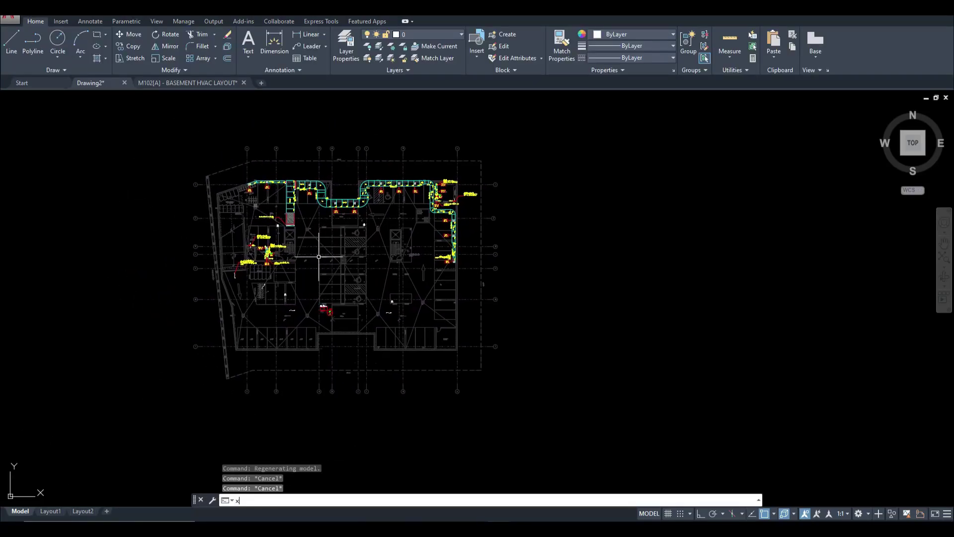
{"action": "type", "text": "r"}
{"action": "key", "text": "Return"}
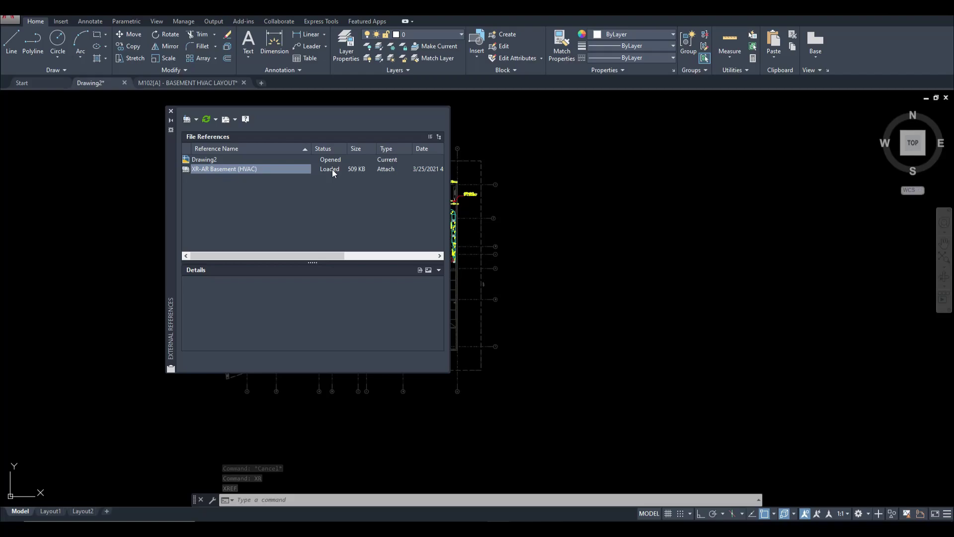
{"action": "mouse_move", "coordinate": [299, 168]}
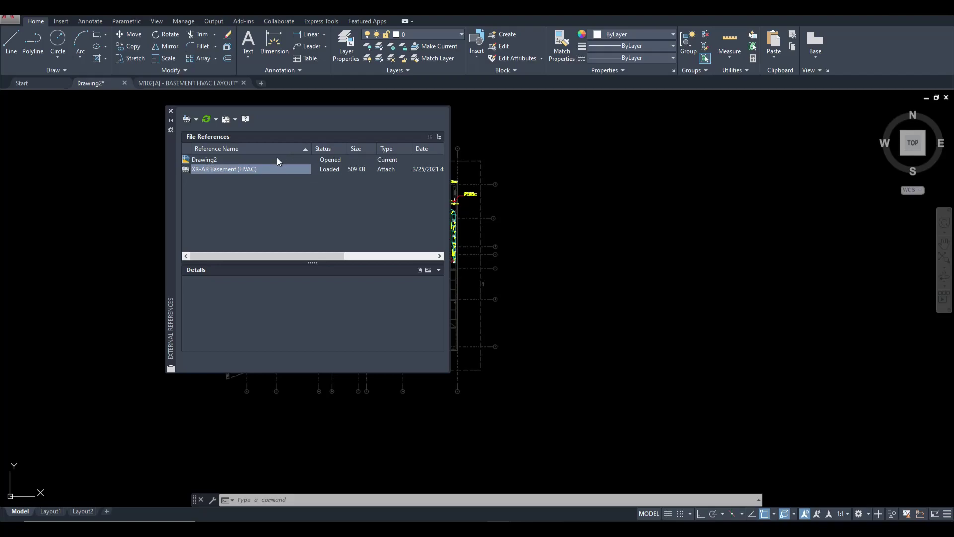
{"action": "mouse_move", "coordinate": [251, 171]}
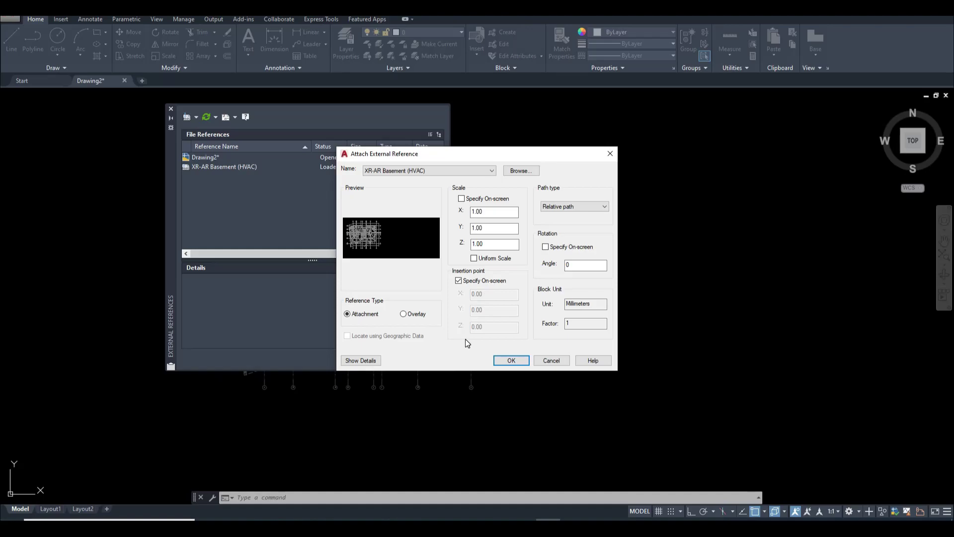
Choose XR-AR Basement (Fire Pro) as the external reference for the MF-01 basement sprinkler layout drawing.
{"action": "left_click", "coordinate": [645, 184]}
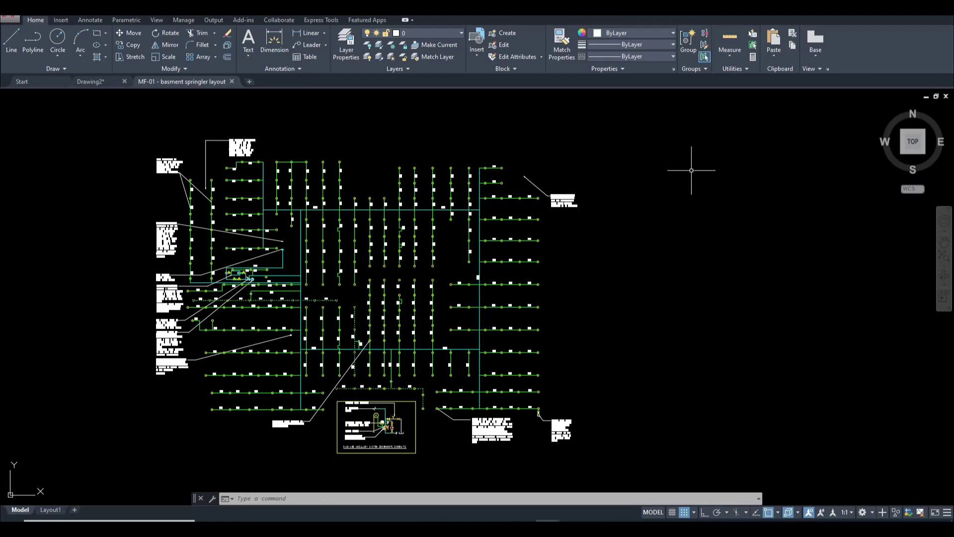
{"action": "type", "text": "xr"}
{"action": "key", "text": "Return"}
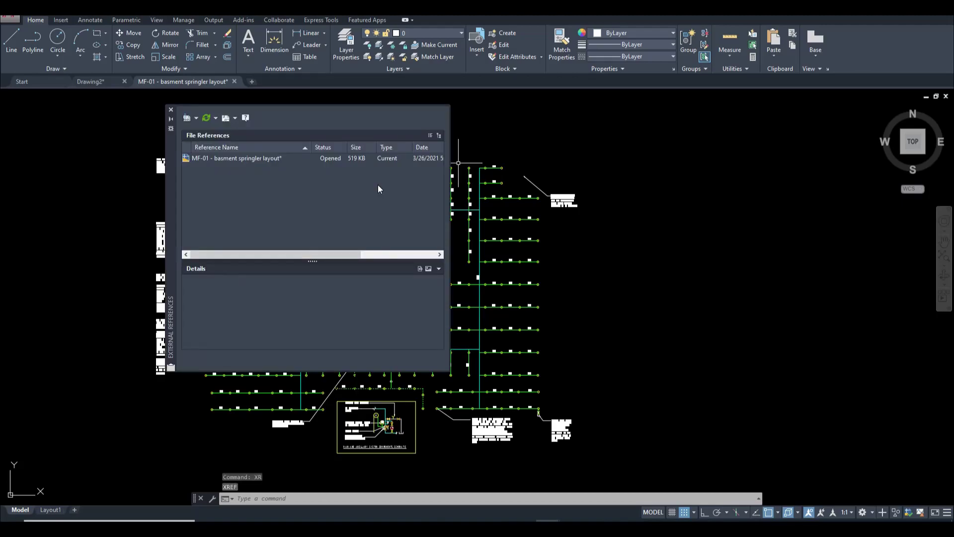
{"action": "left_click", "coordinate": [186, 118]}
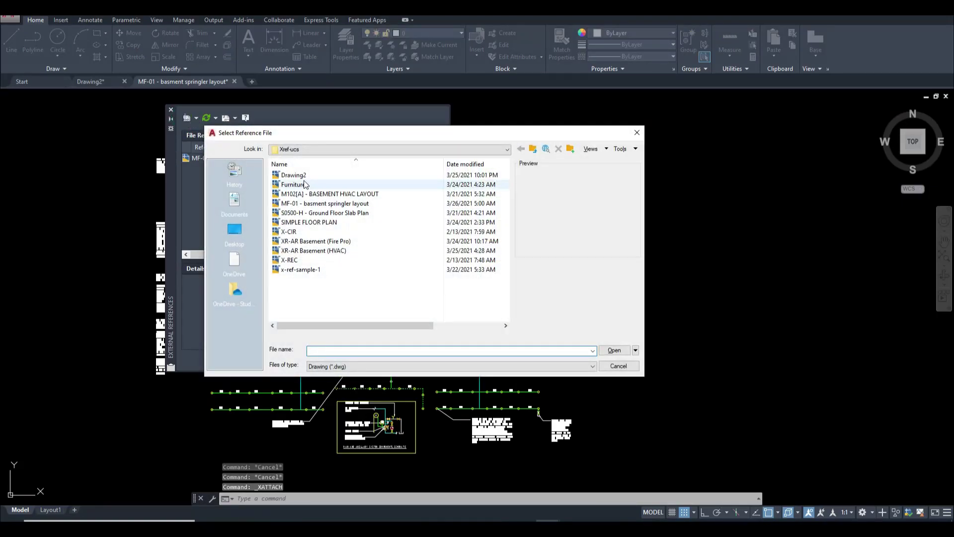
{"action": "left_click", "coordinate": [302, 243]}
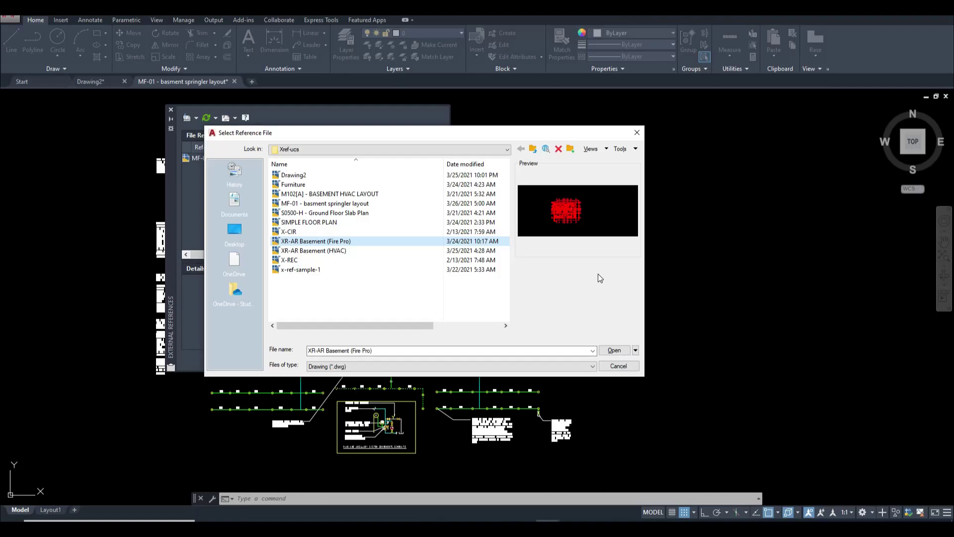
{"action": "left_click", "coordinate": [614, 350]}
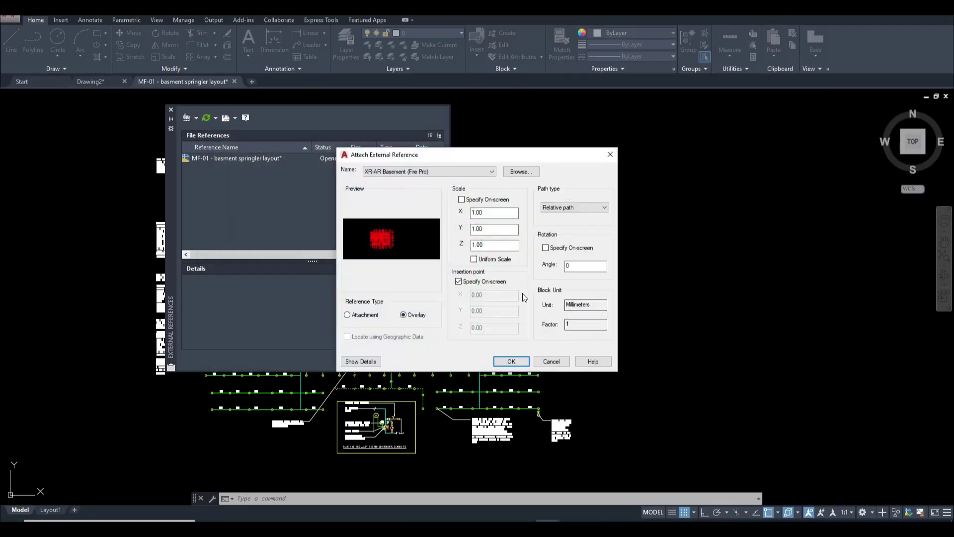
Attach the Fire Pro basement reference as an Attachment with its insertion point at 0,0.
{"action": "left_click", "coordinate": [348, 316]}
{"action": "left_click", "coordinate": [520, 360]}
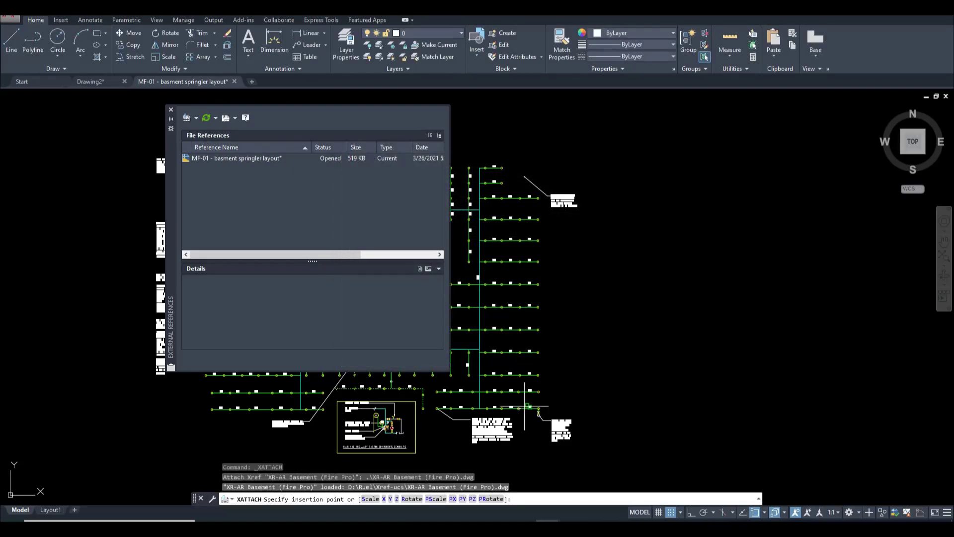
{"action": "type", "text": "0,0"}
{"action": "key", "text": "Return"}
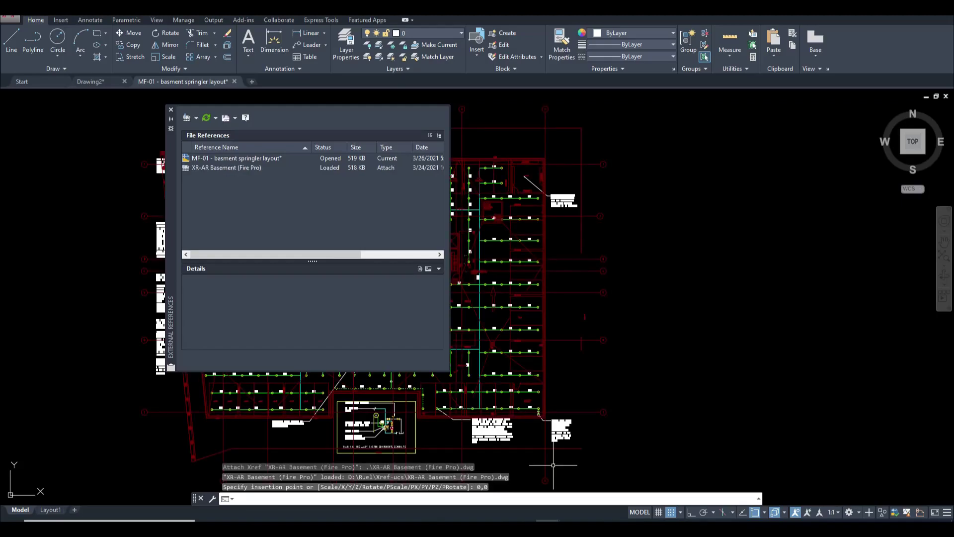
{"action": "left_click", "coordinate": [171, 110]}
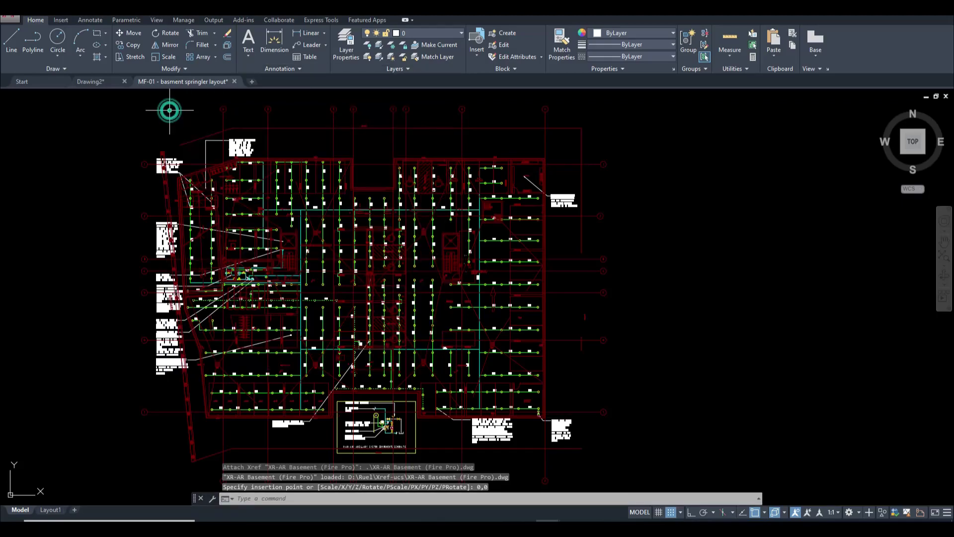
{"action": "left_click", "coordinate": [286, 127]}
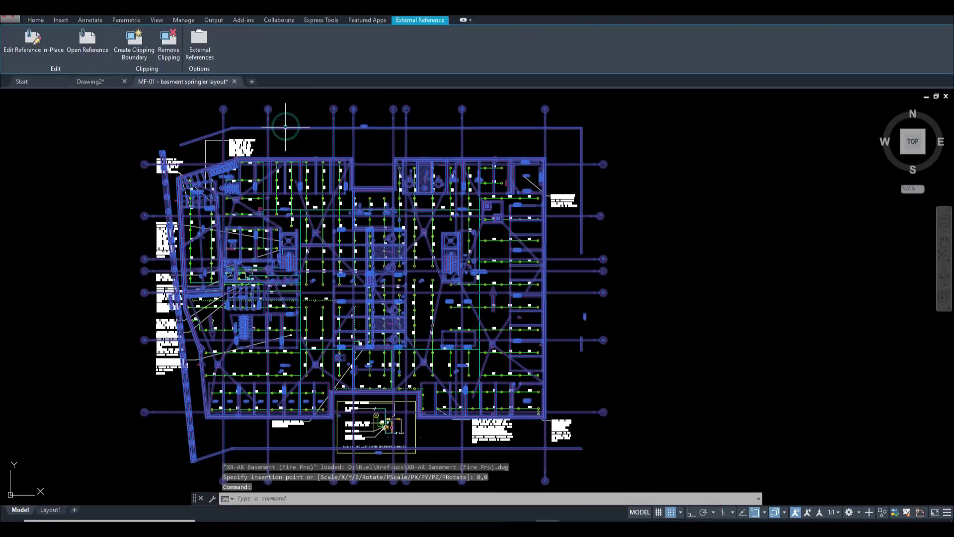
{"action": "left_click", "coordinate": [37, 21]}
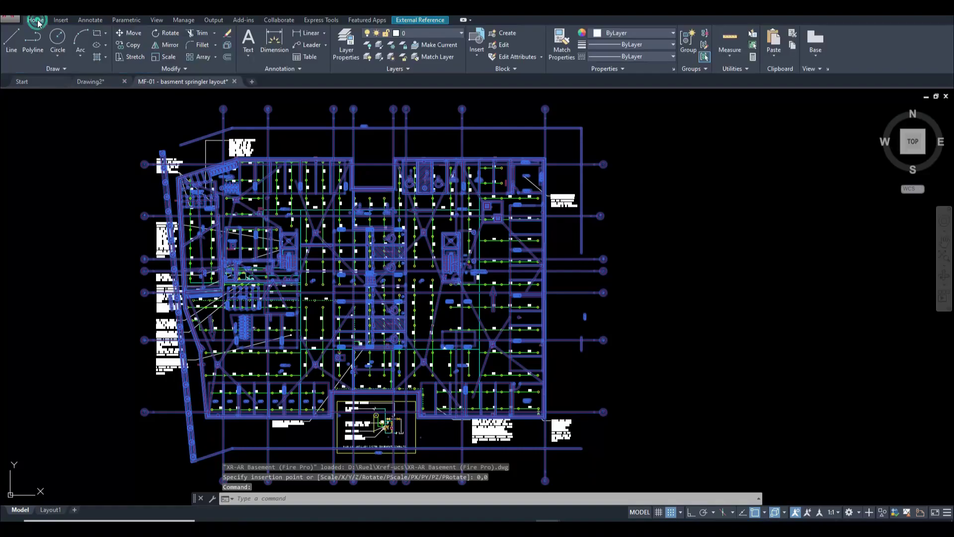
{"action": "left_click", "coordinate": [461, 34]}
{"action": "left_click", "coordinate": [462, 34]}
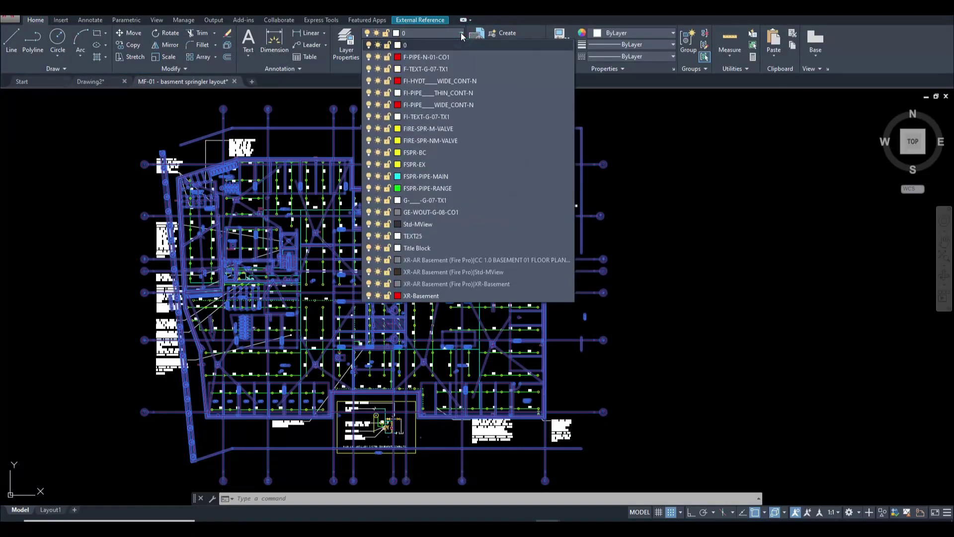
{"action": "left_click", "coordinate": [174, 111]}
{"action": "key", "text": "Escape"}
Create a new layer named XR-Ar in the MF-01 basement sprinkler layout drawing.
{"action": "type", "text": "LA"}
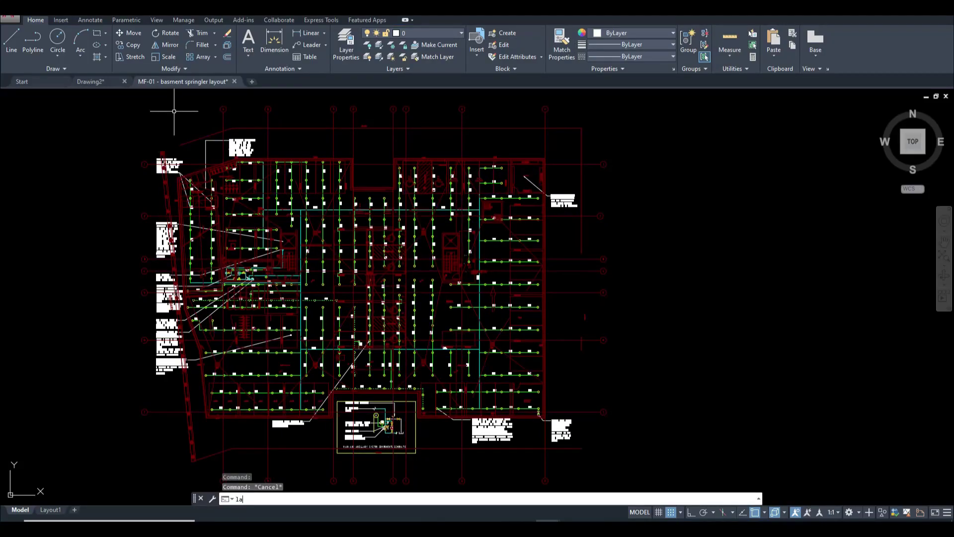
{"action": "key", "text": "Return"}
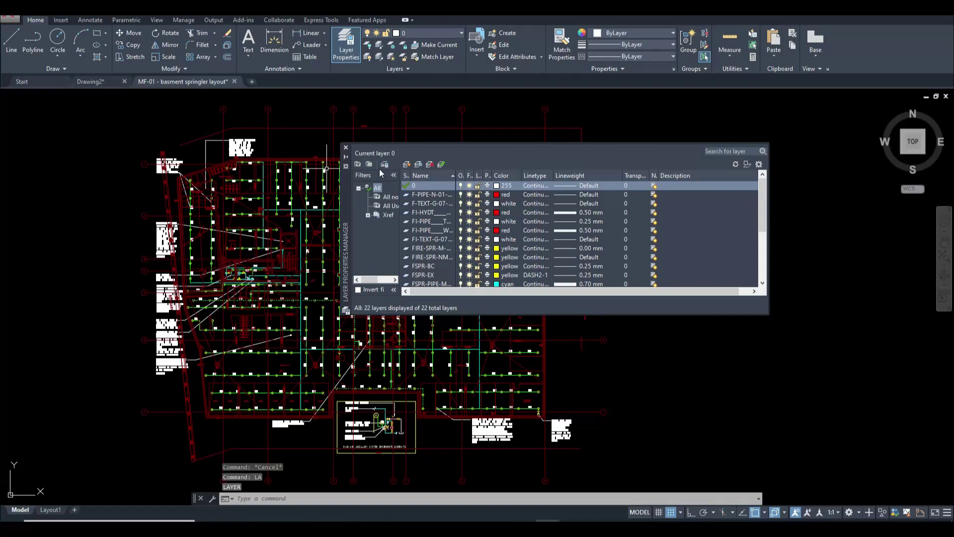
{"action": "left_click", "coordinate": [407, 165]}
{"action": "left_click", "coordinate": [408, 165]}
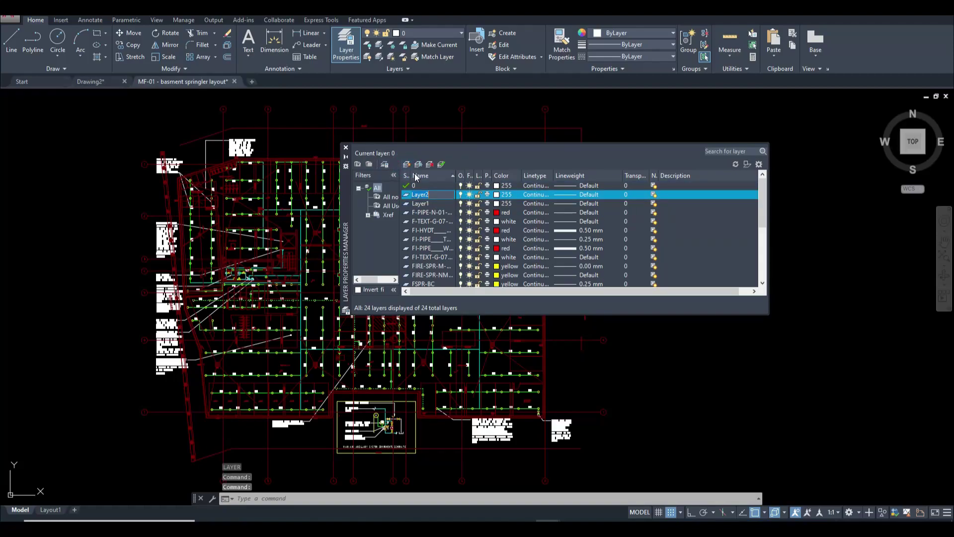
{"action": "type", "text": "XR-Ar"}
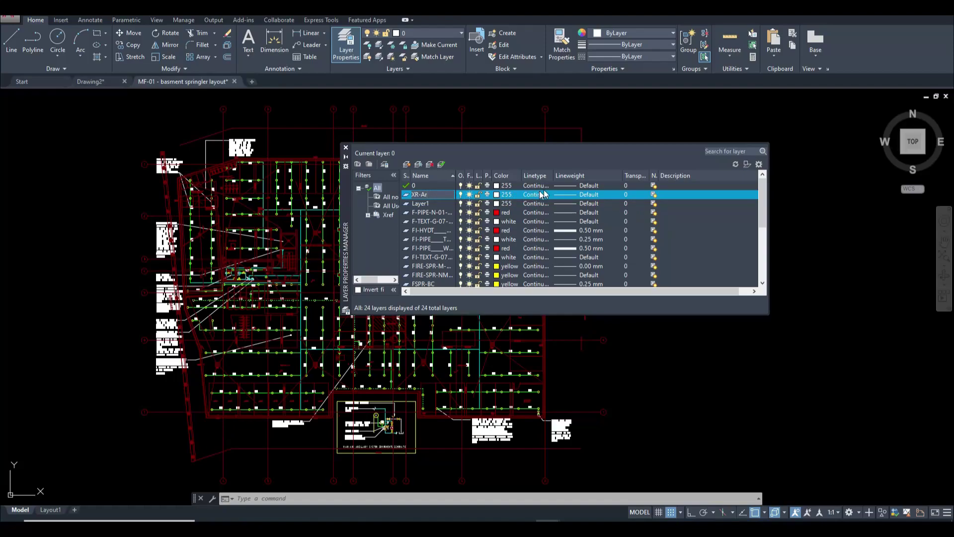
Give the XR-Ar layer the colour red and a lineweight of 0.05 mm.
{"action": "left_click", "coordinate": [500, 195]}
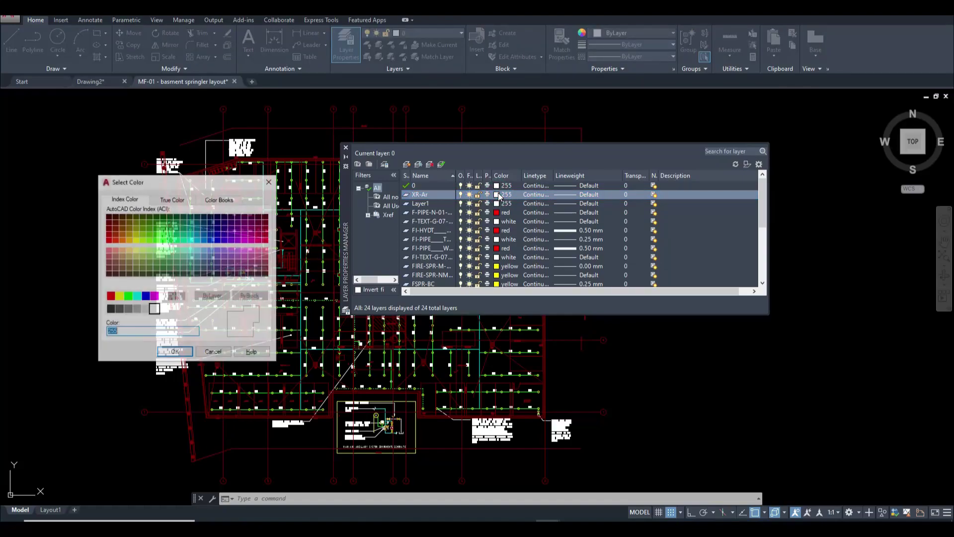
{"action": "left_click", "coordinate": [110, 296]}
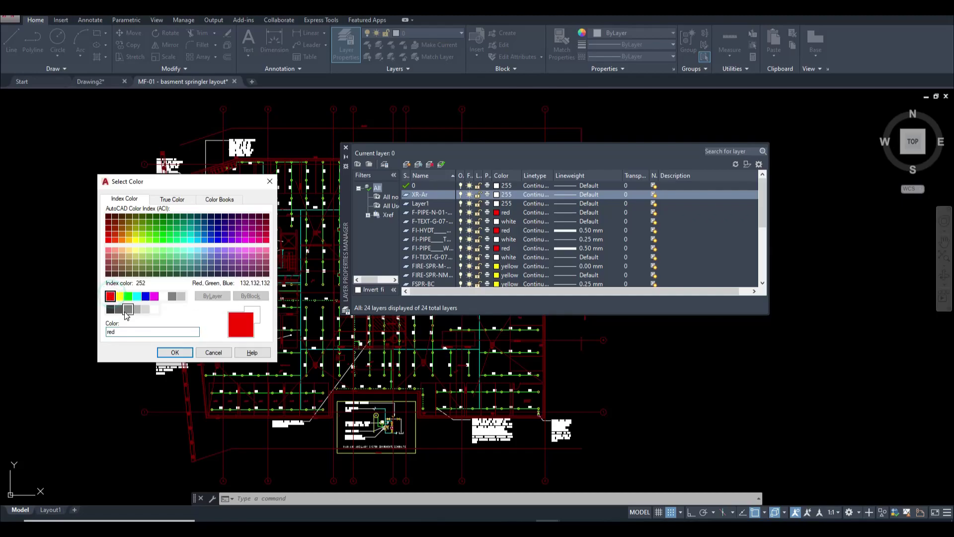
{"action": "left_click", "coordinate": [175, 352]}
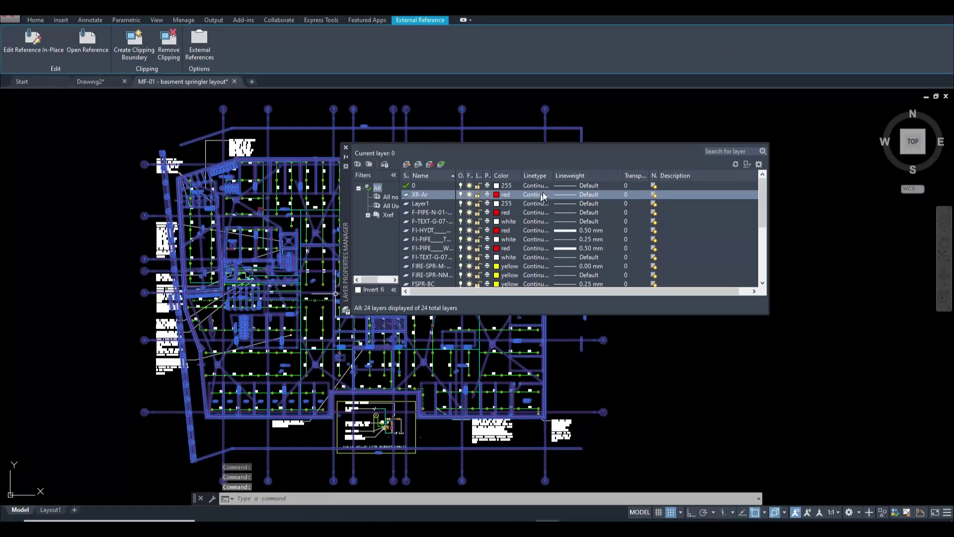
{"action": "left_click", "coordinate": [565, 197]}
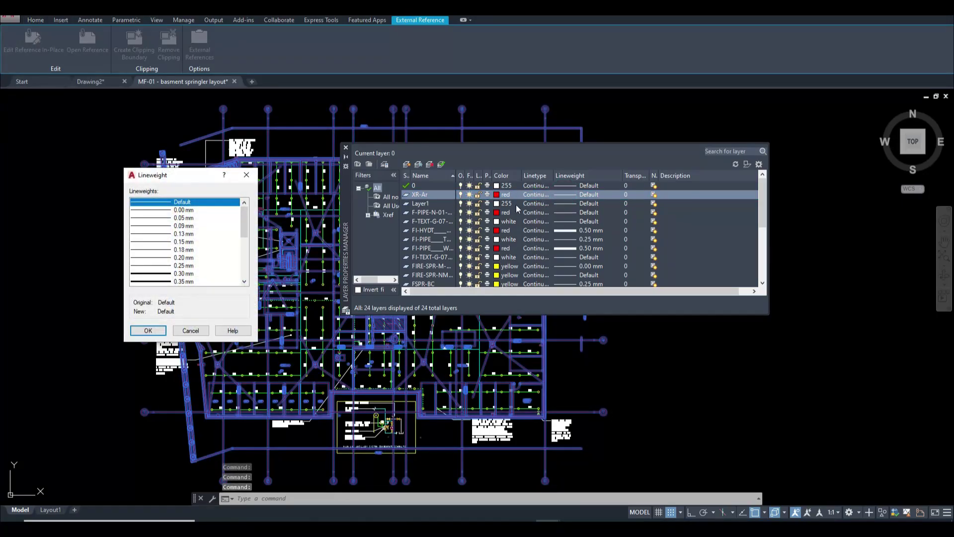
{"action": "double_click", "coordinate": [164, 218]}
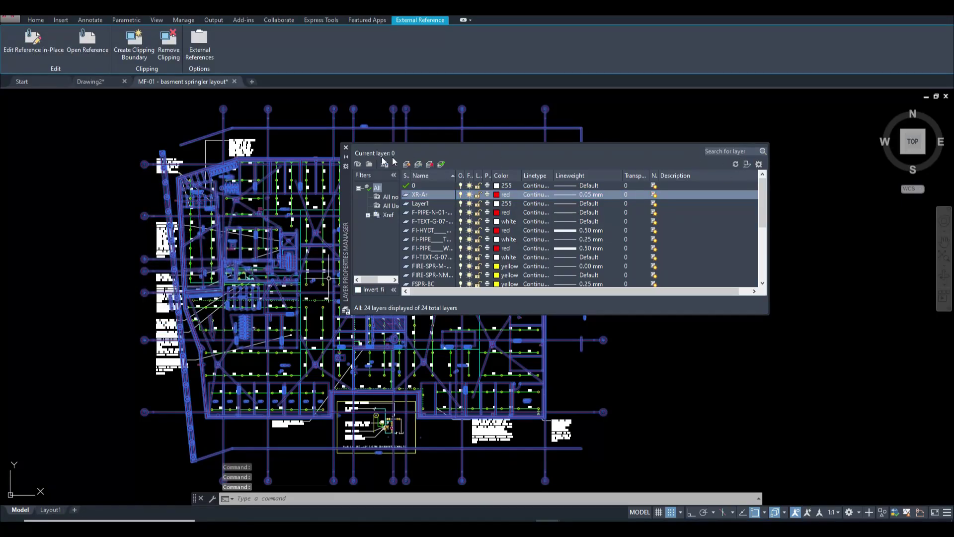
{"action": "left_click", "coordinate": [345, 148]}
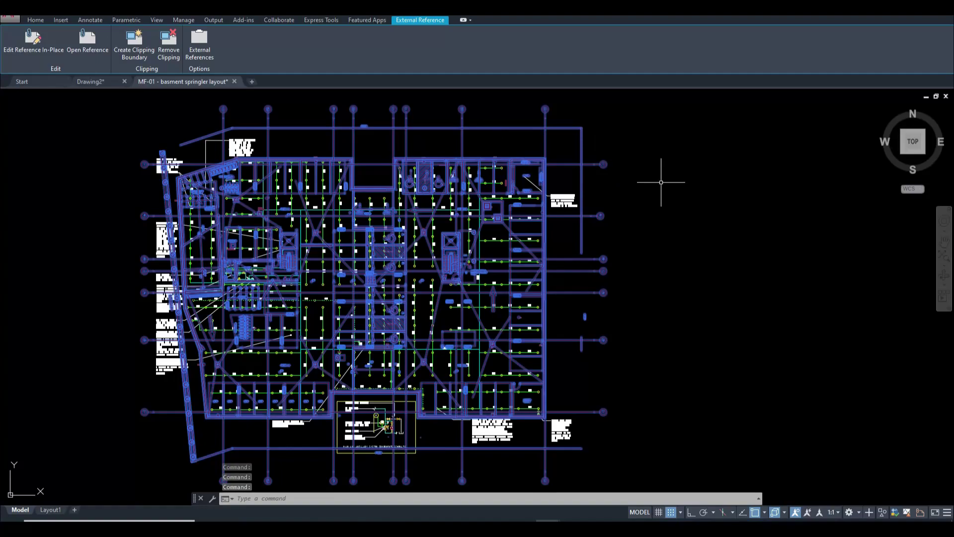
Move the attached Fire Pro basement reference onto the XR-Ar layer.
{"action": "key", "text": "Escape"}
{"action": "left_click", "coordinate": [445, 128]}
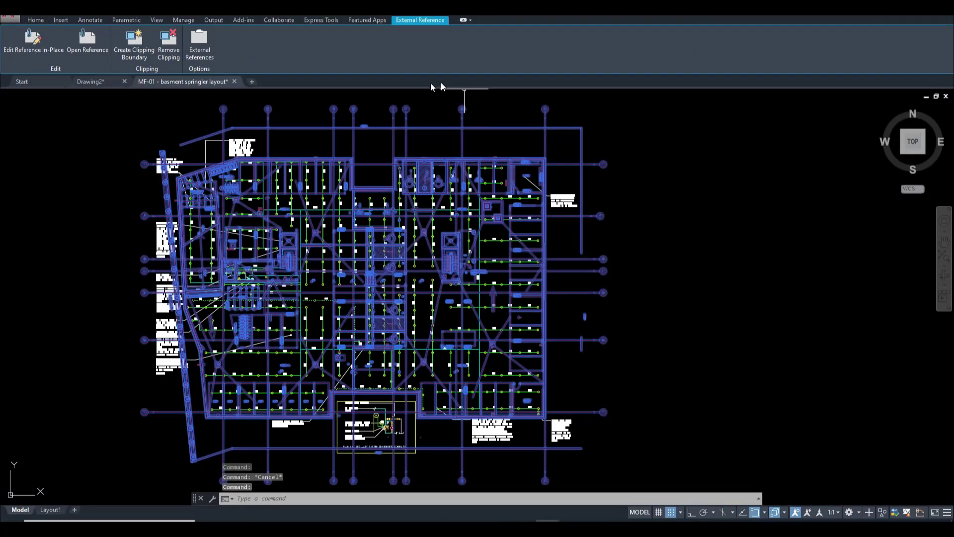
{"action": "left_click", "coordinate": [35, 20]}
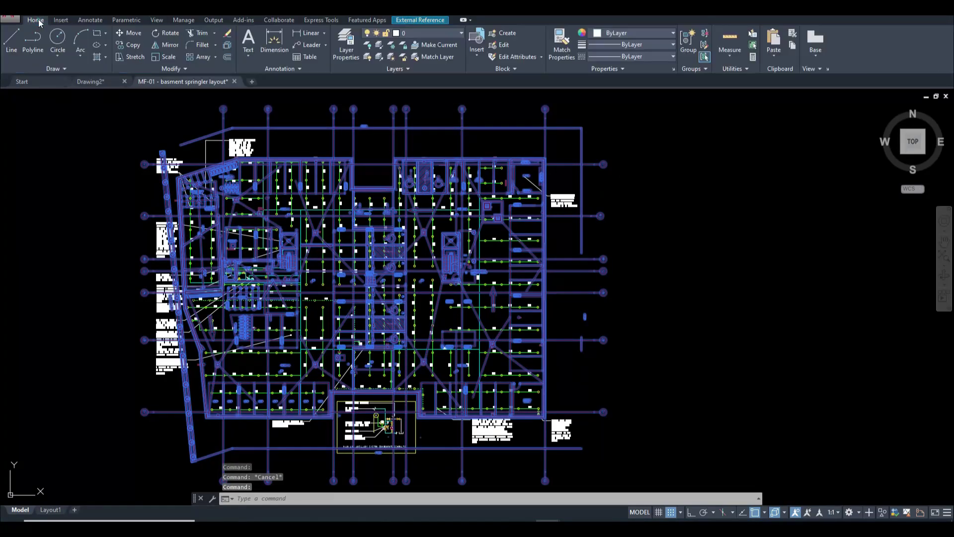
{"action": "left_click", "coordinate": [461, 32]}
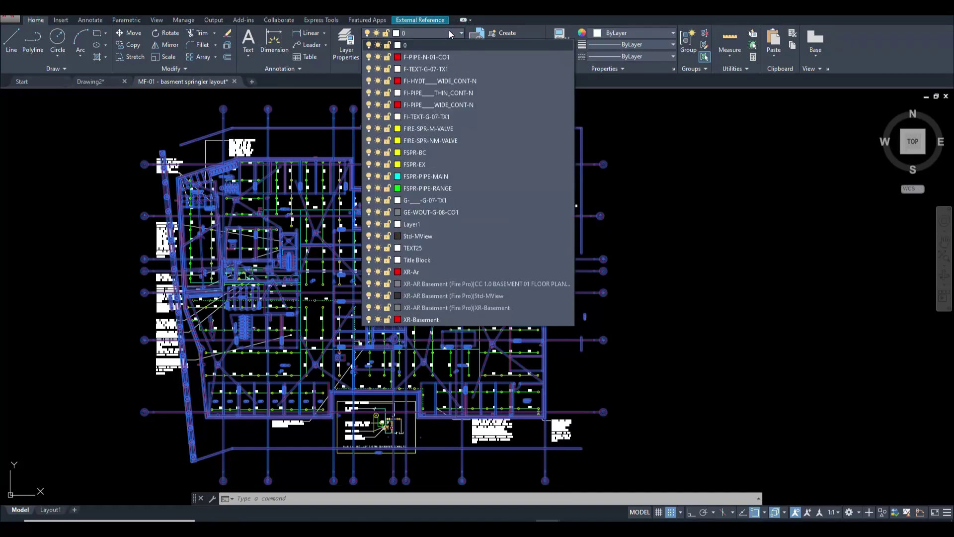
{"action": "left_click", "coordinate": [424, 272]}
{"action": "key", "text": "Escape"}
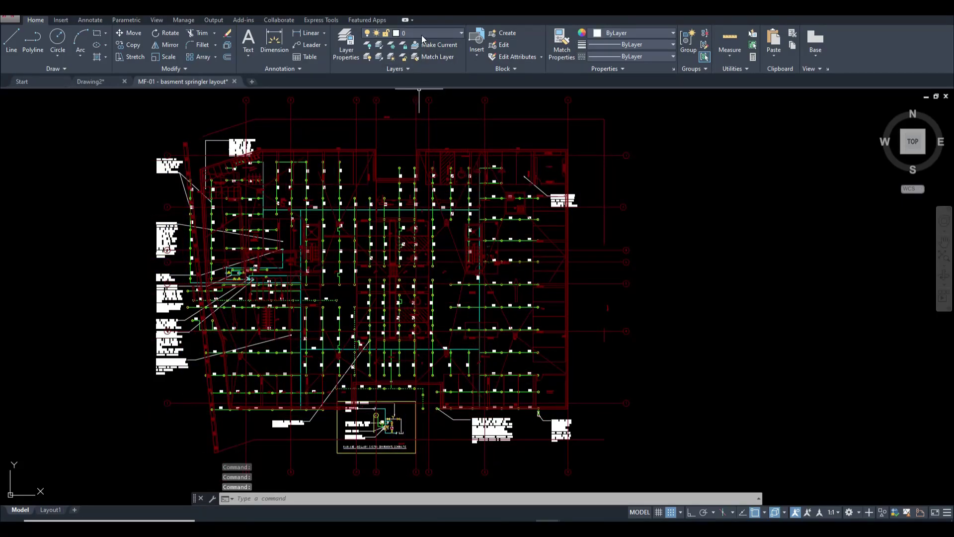
Lock the XR-Ar layer and save the MF-01 sprinkler layout drawing.
{"action": "left_click", "coordinate": [461, 33]}
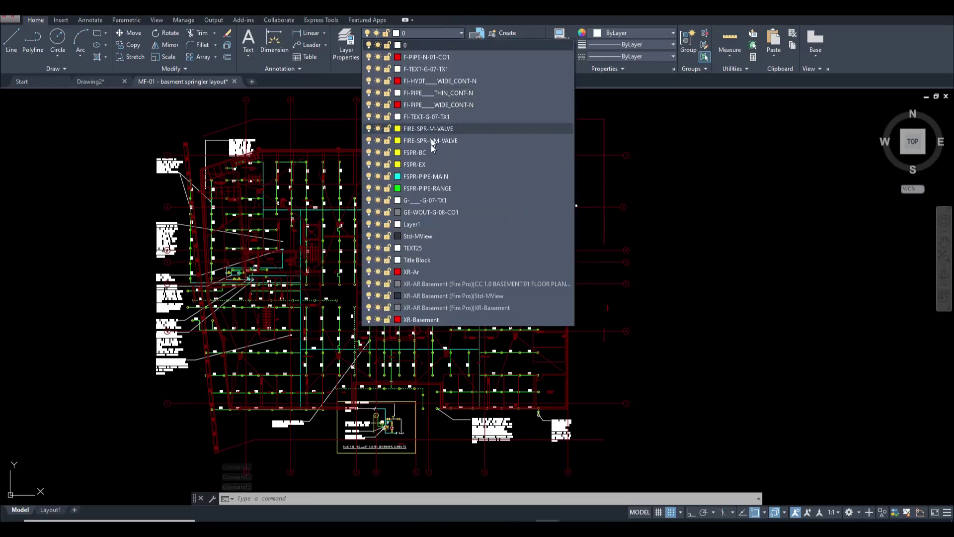
{"action": "left_click", "coordinate": [389, 273]}
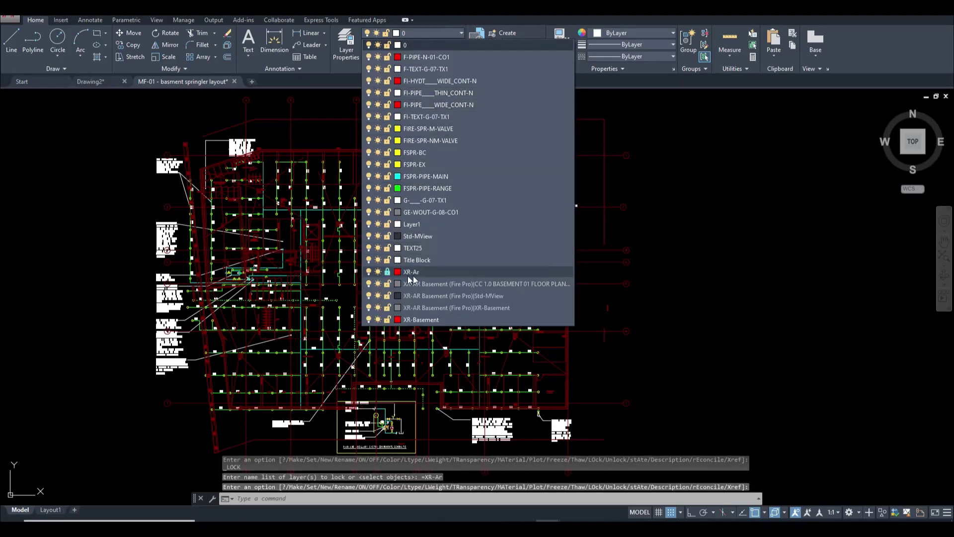
{"action": "key", "text": "Escape"}
{"action": "key", "text": "Escape"}
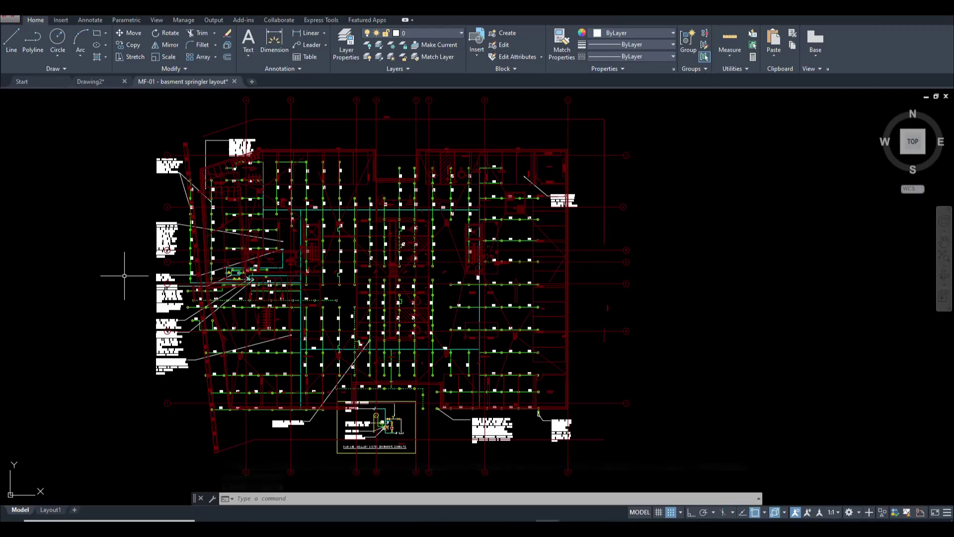
{"action": "key", "text": "ctrl+s"}
In Drawing2, choose the MF-01 - basment springler layout drawing as a new external reference.
{"action": "left_click", "coordinate": [91, 82]}
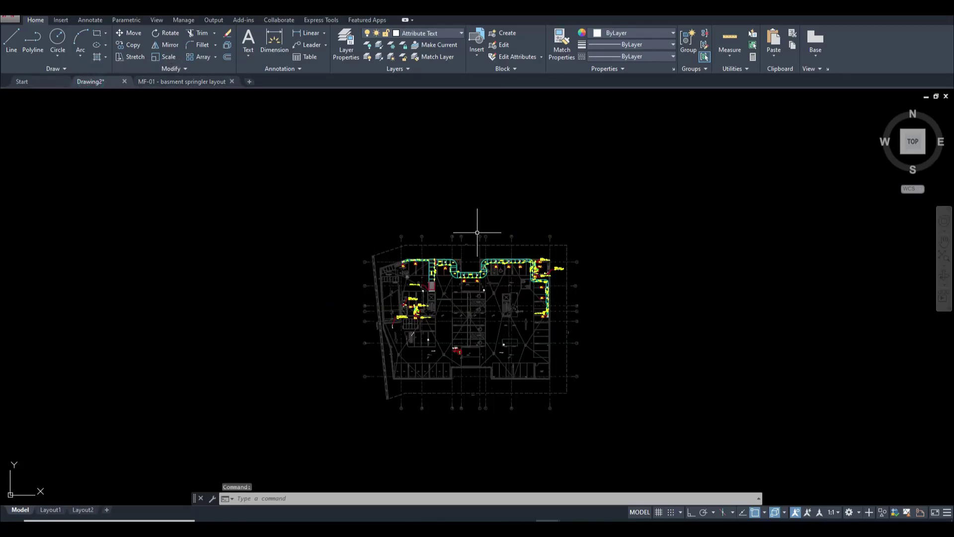
{"action": "scroll", "coordinate": [468, 312], "scroll_direction": "up", "scroll_amount": 4}
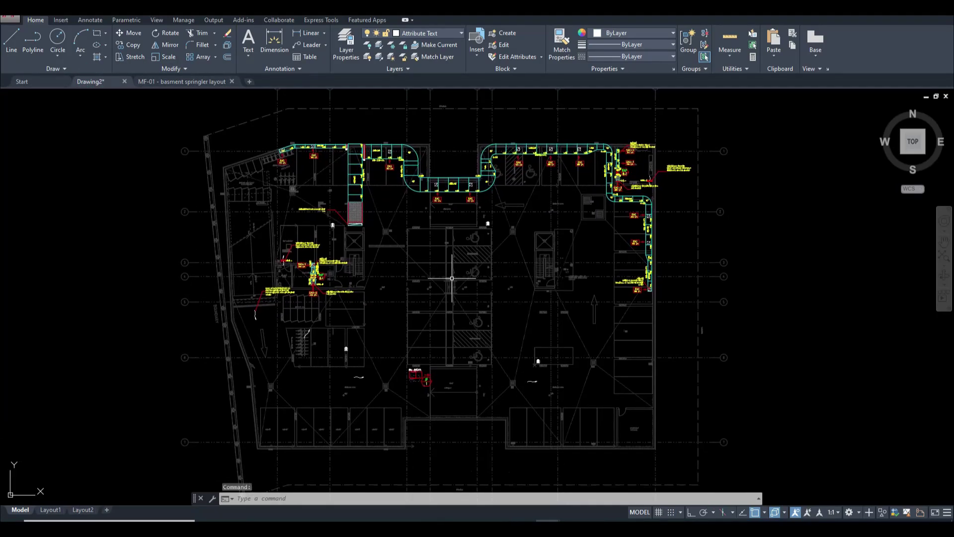
{"action": "scroll", "coordinate": [451, 277], "scroll_direction": "down", "scroll_amount": 4}
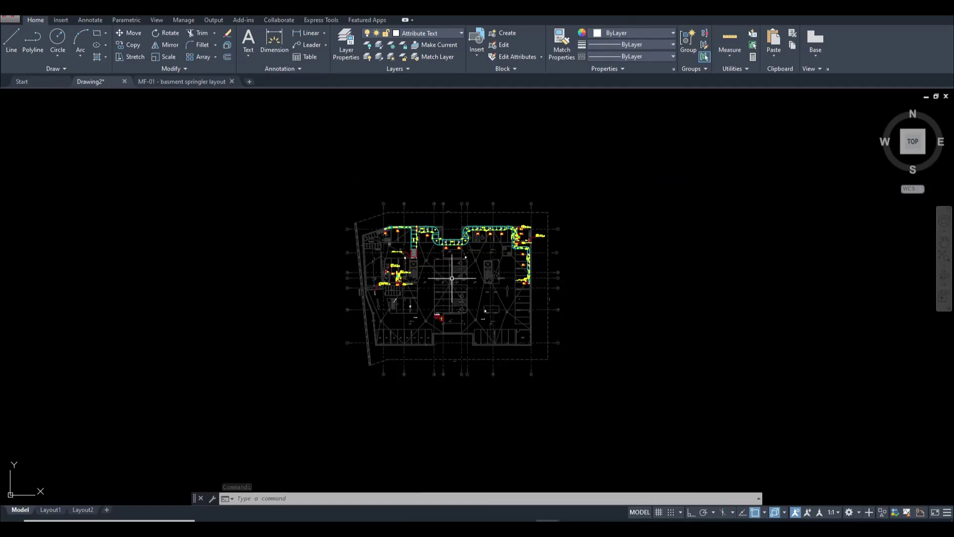
{"action": "scroll", "coordinate": [451, 278], "scroll_direction": "up", "scroll_amount": 2}
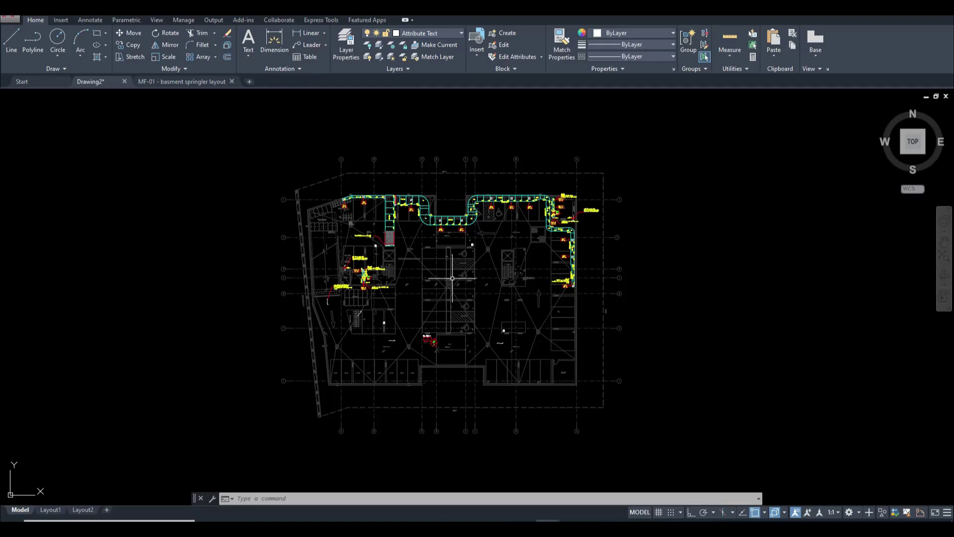
{"action": "type", "text": "LA"}
{"action": "key", "text": "Return"}
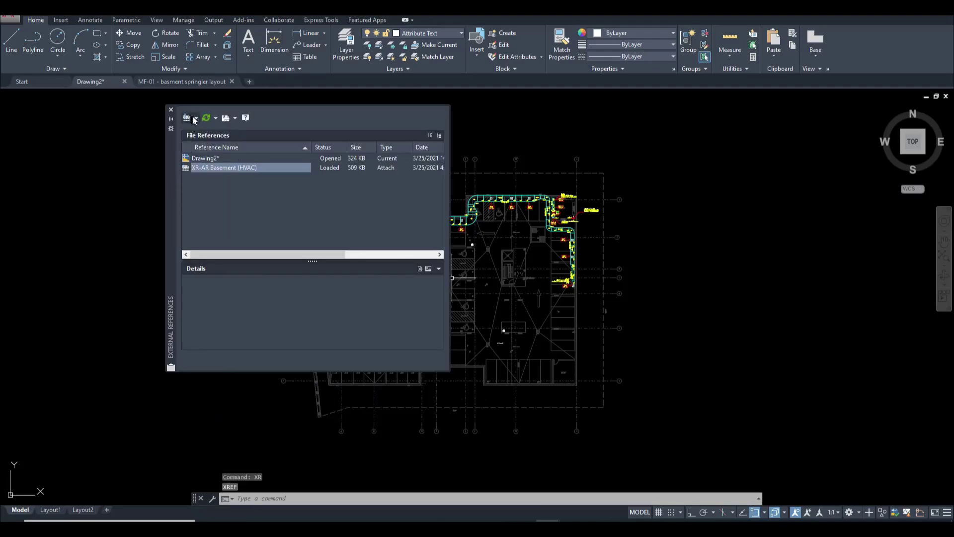
{"action": "left_click", "coordinate": [189, 120]}
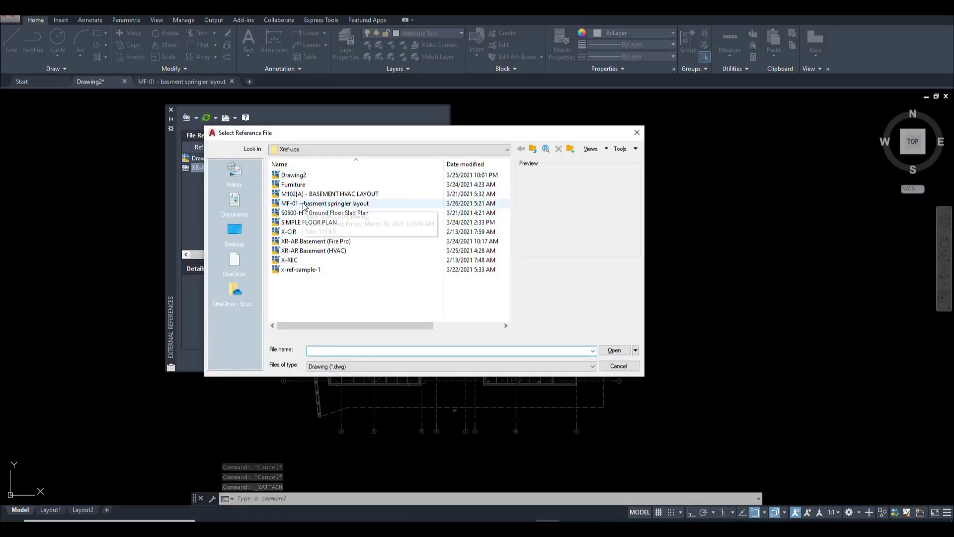
{"action": "left_click", "coordinate": [304, 204]}
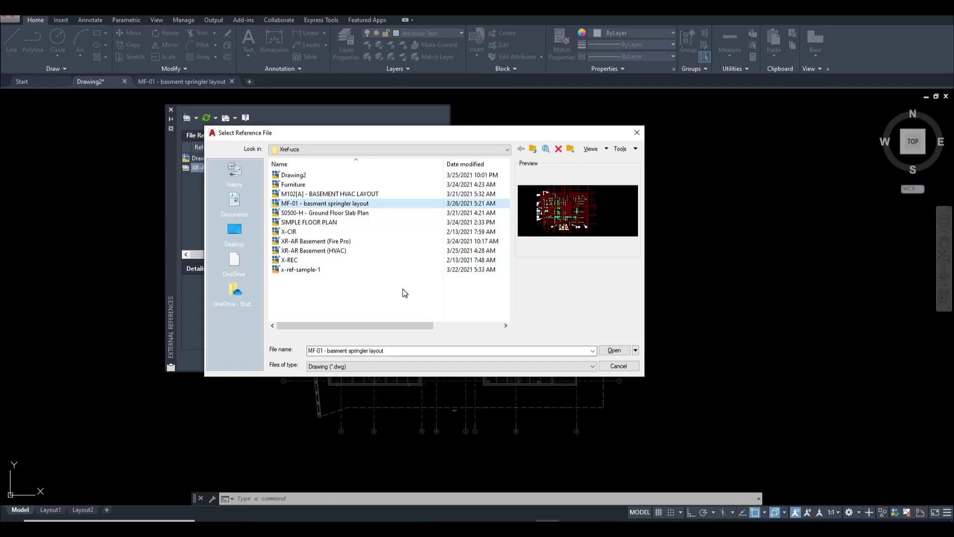
{"action": "left_click", "coordinate": [617, 350]}
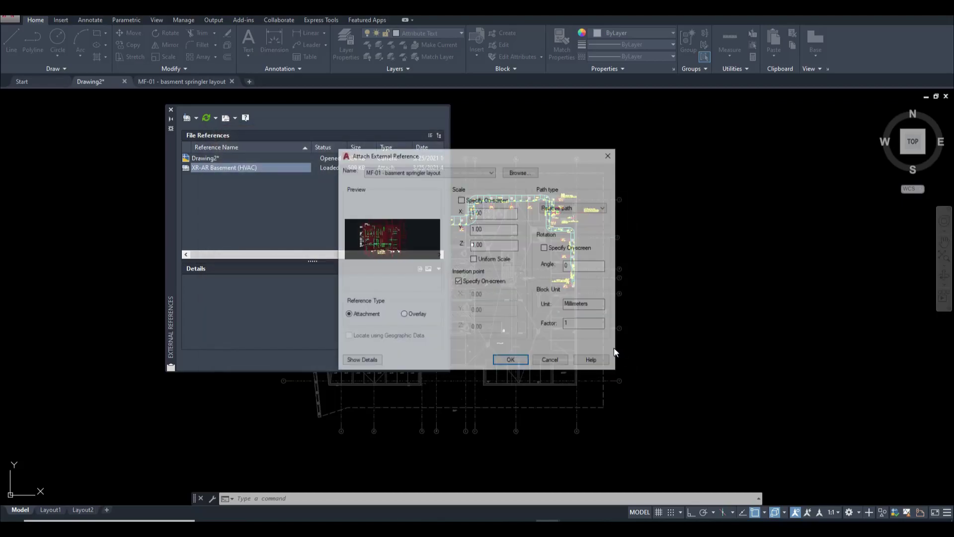
Attach the MF-01 sprinkler layout as an Overlay reference with its insertion point at 0,0.
{"action": "left_click", "coordinate": [403, 314]}
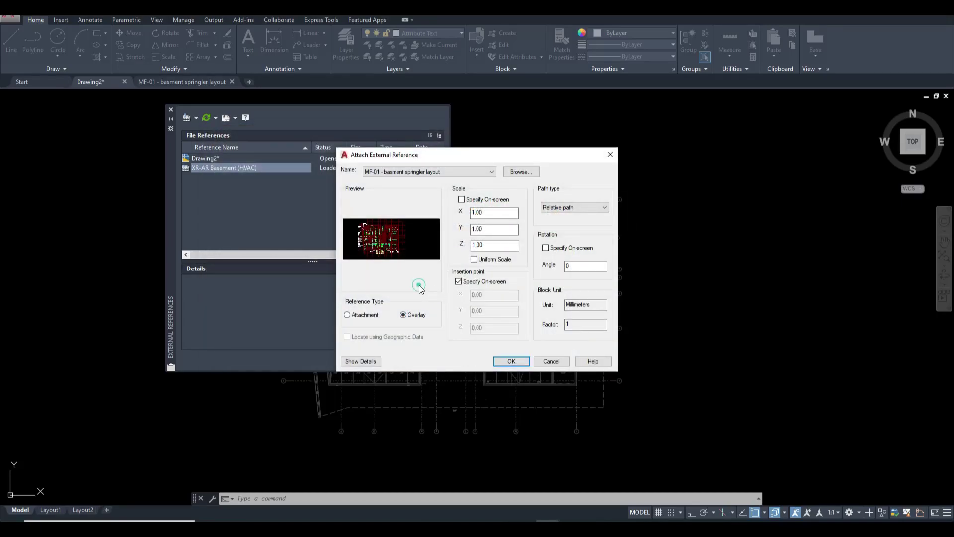
{"action": "left_click", "coordinate": [347, 315]}
{"action": "left_click", "coordinate": [403, 314]}
{"action": "left_click", "coordinate": [510, 361]}
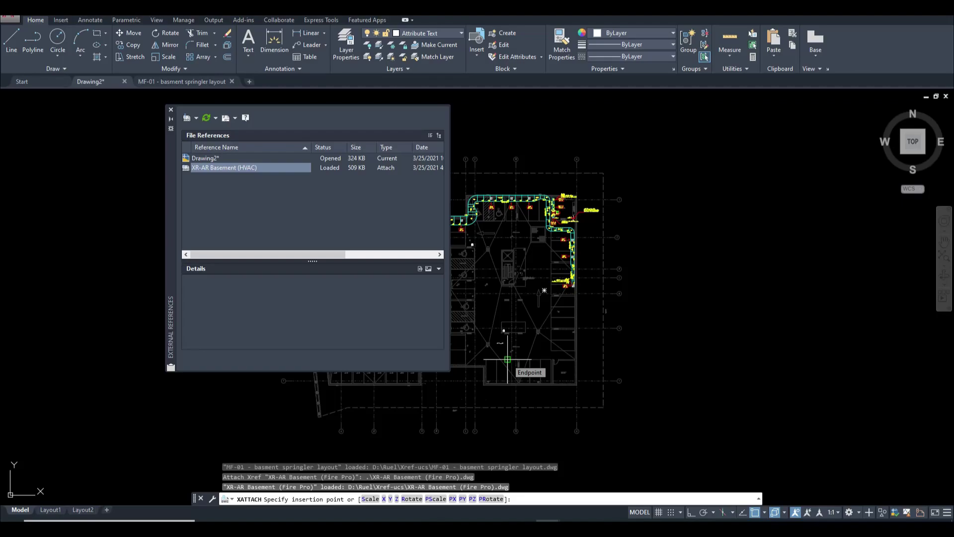
{"action": "type", "text": "0,0"}
{"action": "key", "text": "Return"}
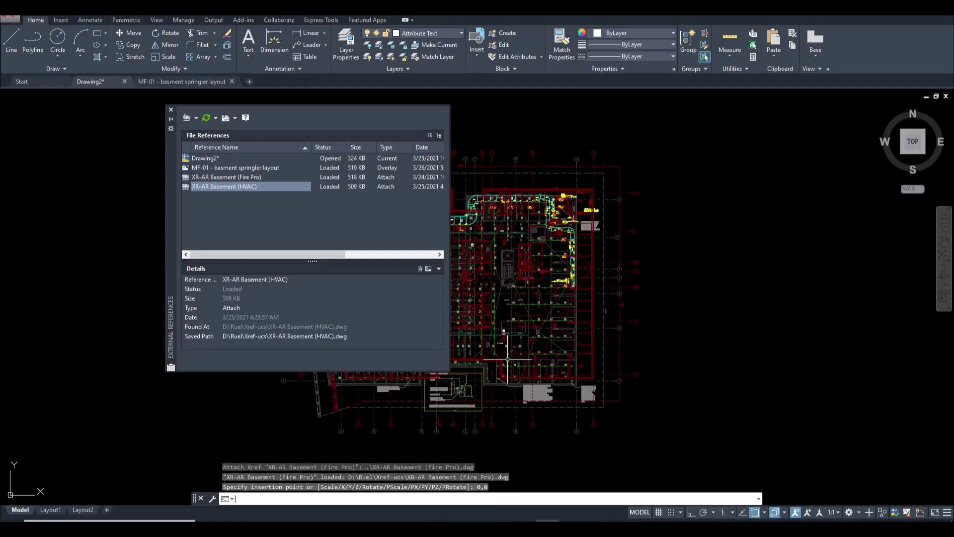
{"action": "left_click", "coordinate": [171, 110]}
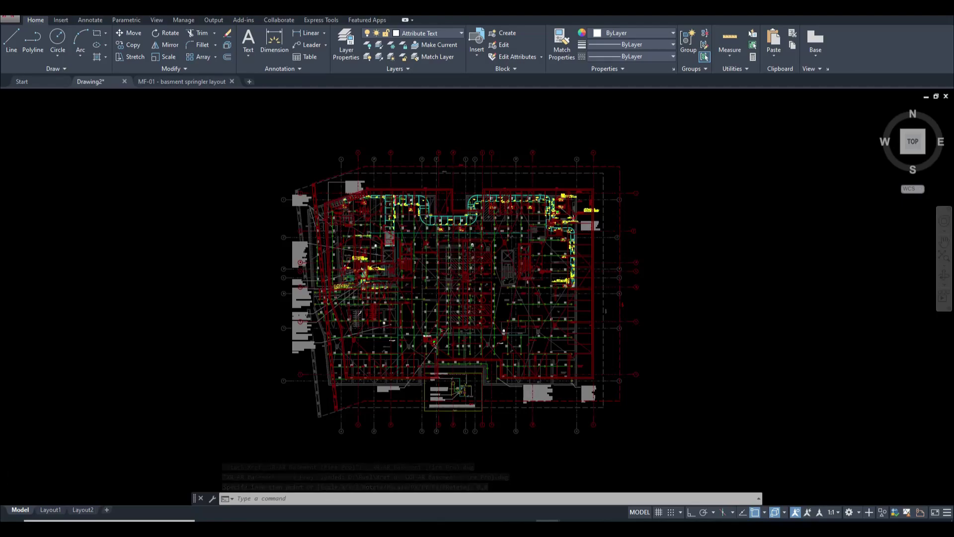
{"action": "scroll", "coordinate": [445, 255], "scroll_direction": "up", "scroll_amount": 3}
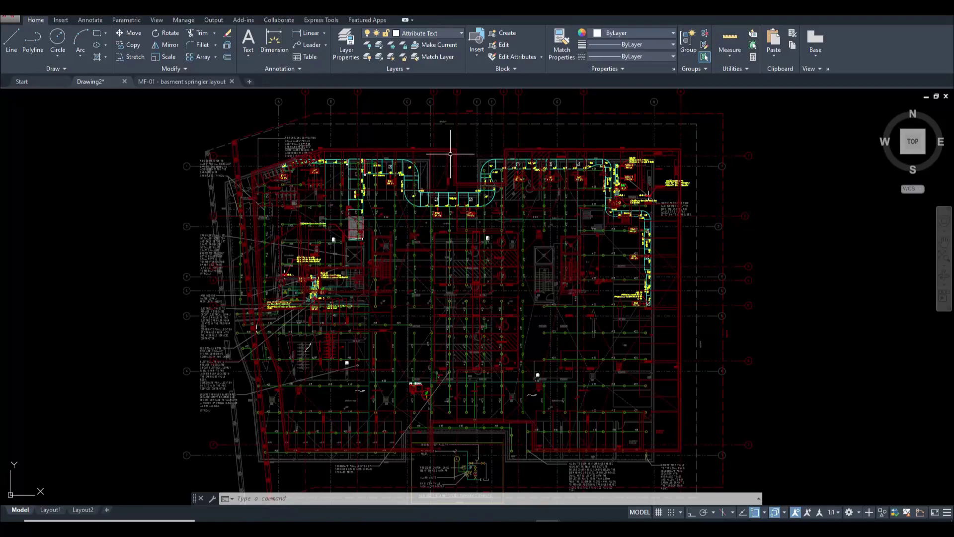
Check the external references listed in the MF-01 sprinkler layout and compare them with the overlaid reference in Drawing2.
{"action": "left_click", "coordinate": [175, 81]}
{"action": "type", "text": "xr"}
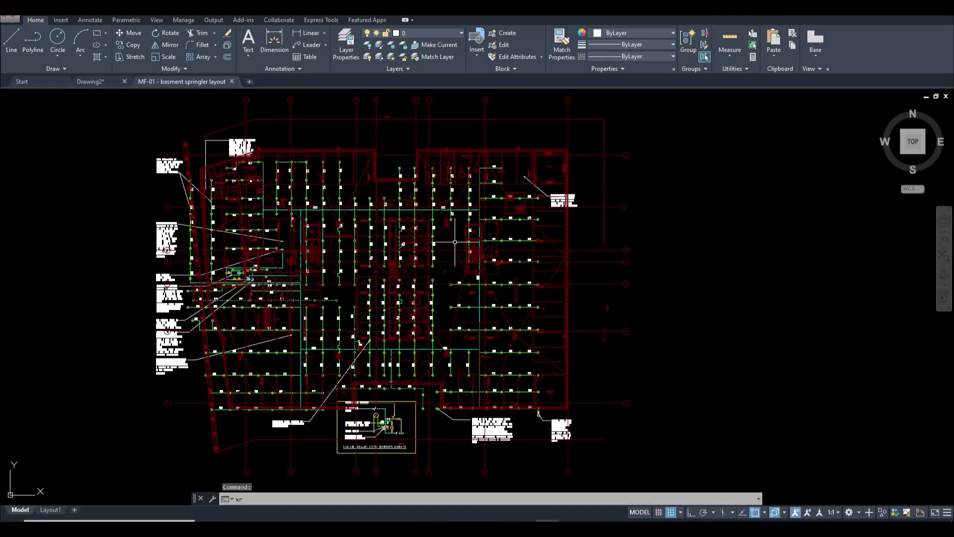
{"action": "key", "text": "Return"}
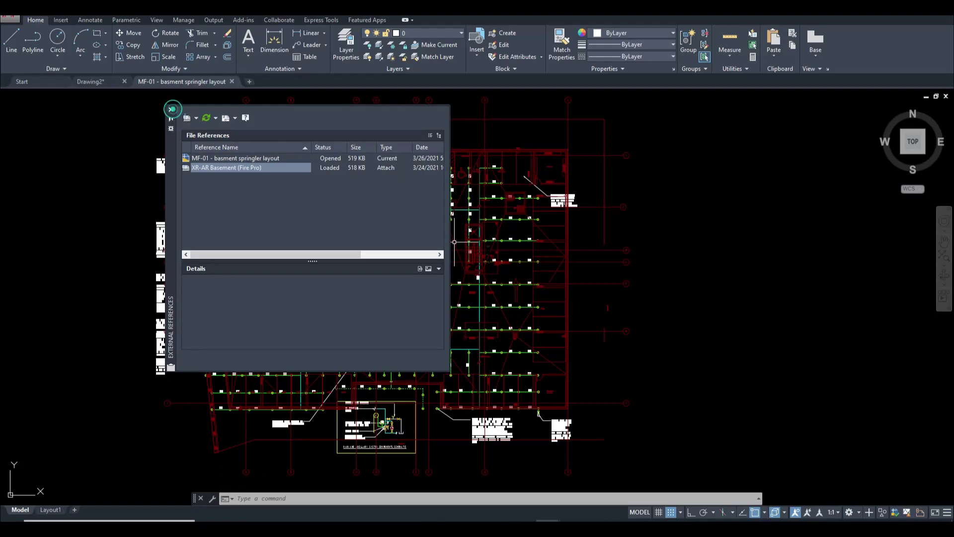
{"action": "left_click", "coordinate": [171, 110]}
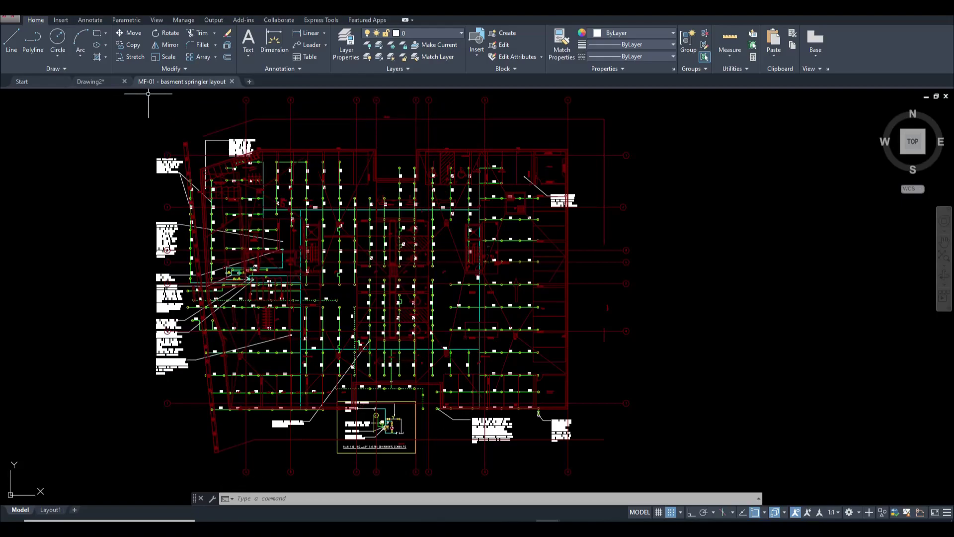
{"action": "left_click", "coordinate": [100, 83]}
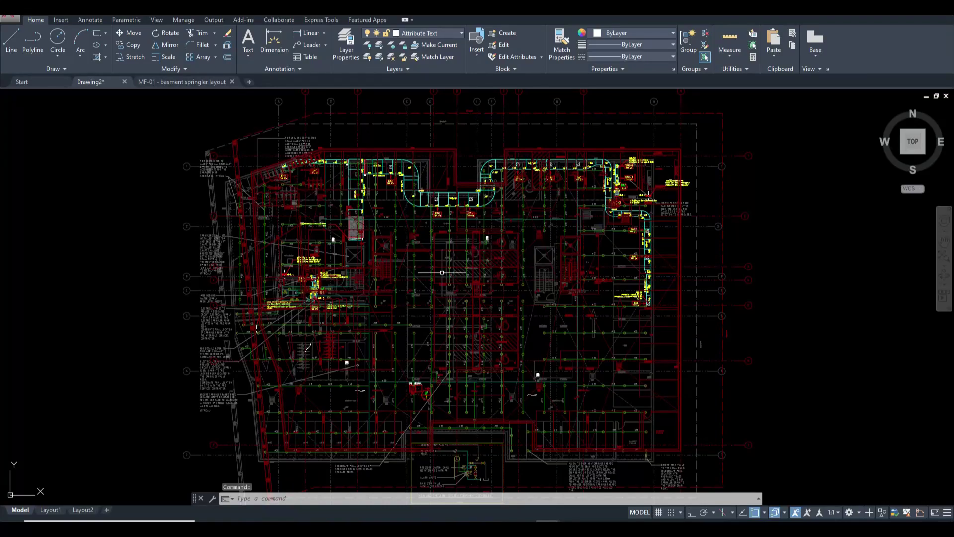
{"action": "mouse_move", "coordinate": [468, 267]}
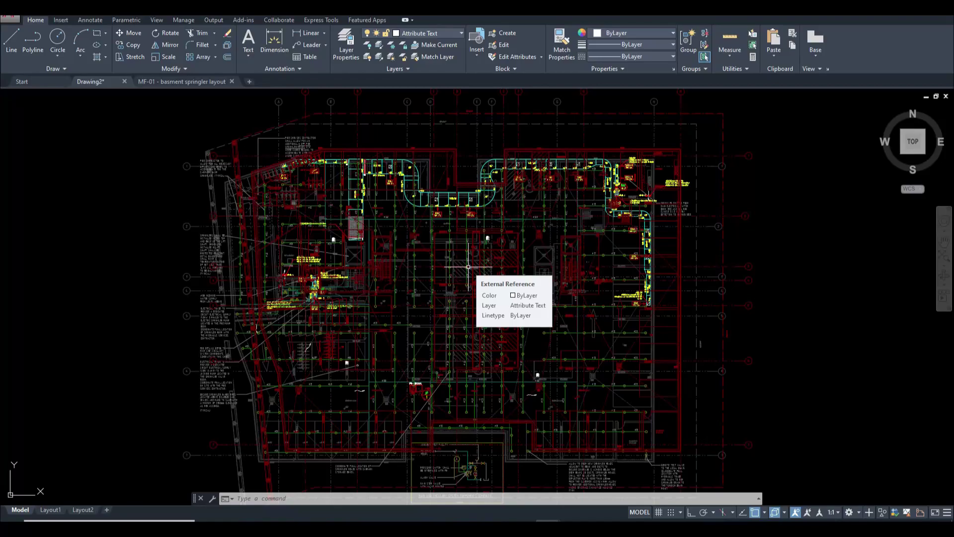
In the MF-01 - basment springler layout drawing, set the XR-AR Basement (Fire Pro) reference type to Overlay.
{"action": "left_click", "coordinate": [194, 82]}
{"action": "mouse_move", "coordinate": [400, 248]}
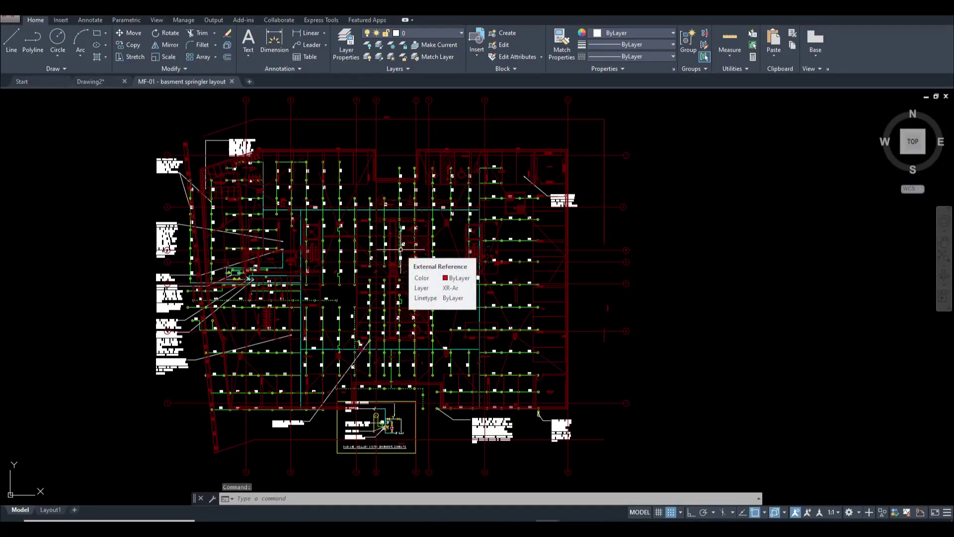
{"action": "type", "text": "xr"}
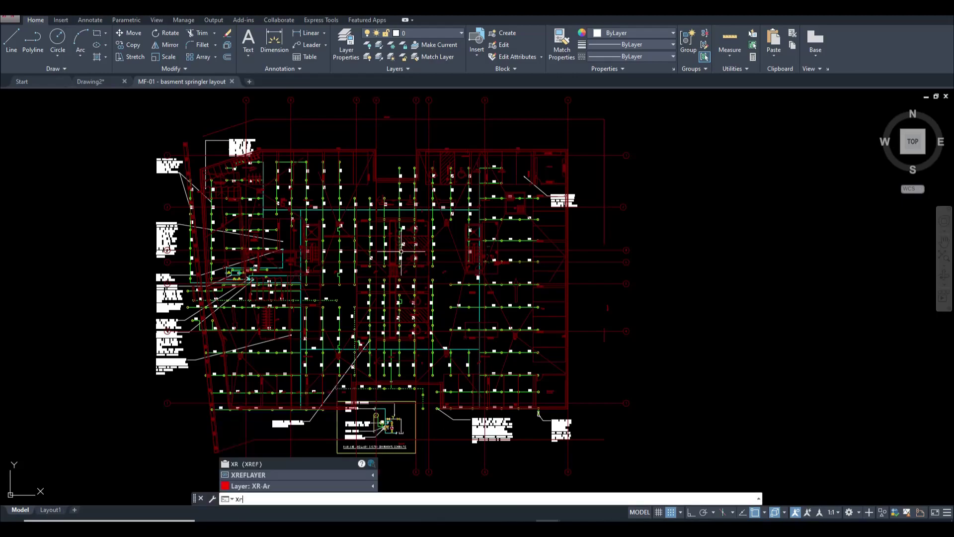
{"action": "key", "text": "Return"}
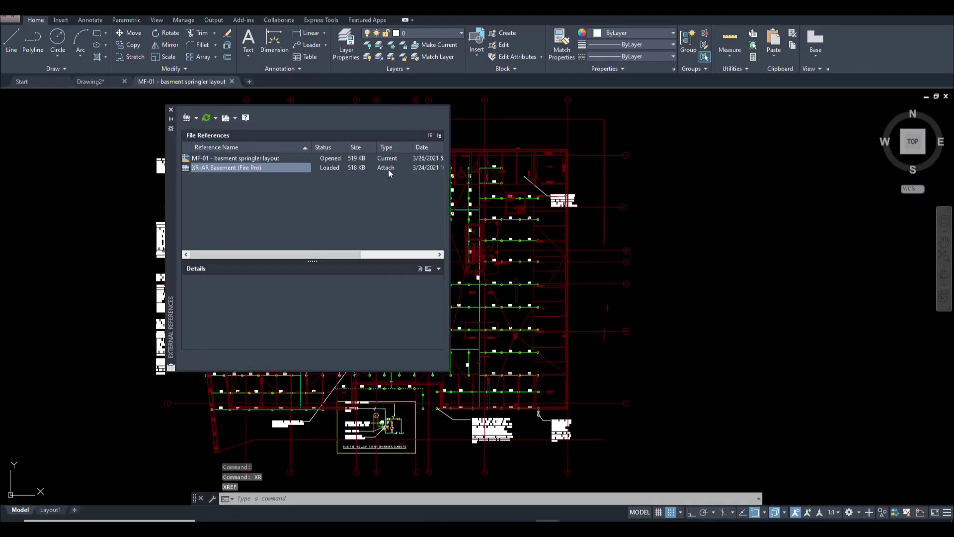
{"action": "left_click", "coordinate": [388, 169]}
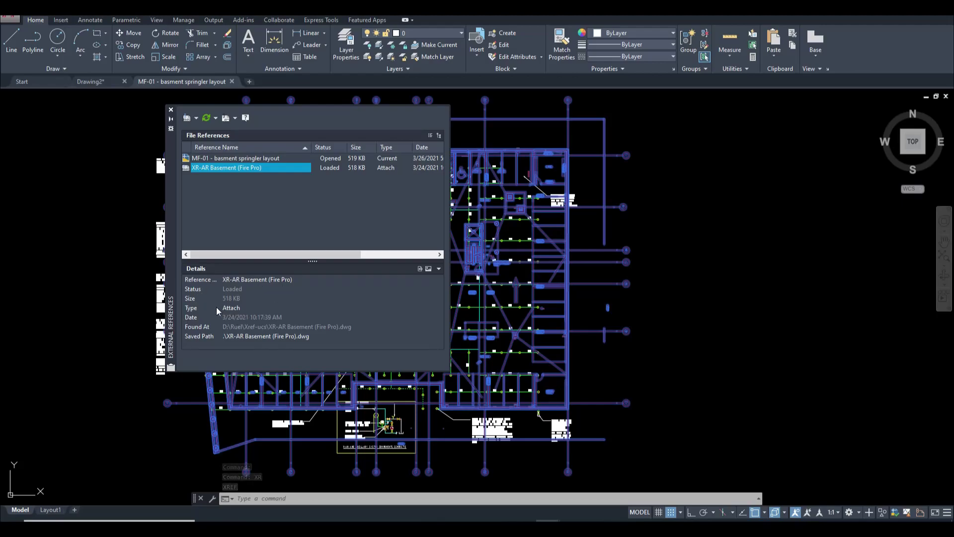
{"action": "left_click", "coordinate": [245, 308]}
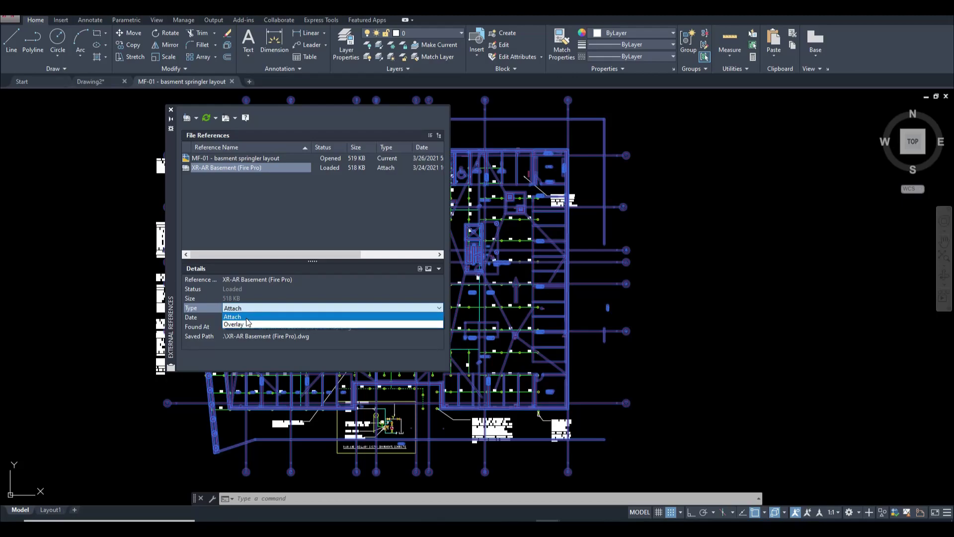
{"action": "left_click", "coordinate": [246, 324]}
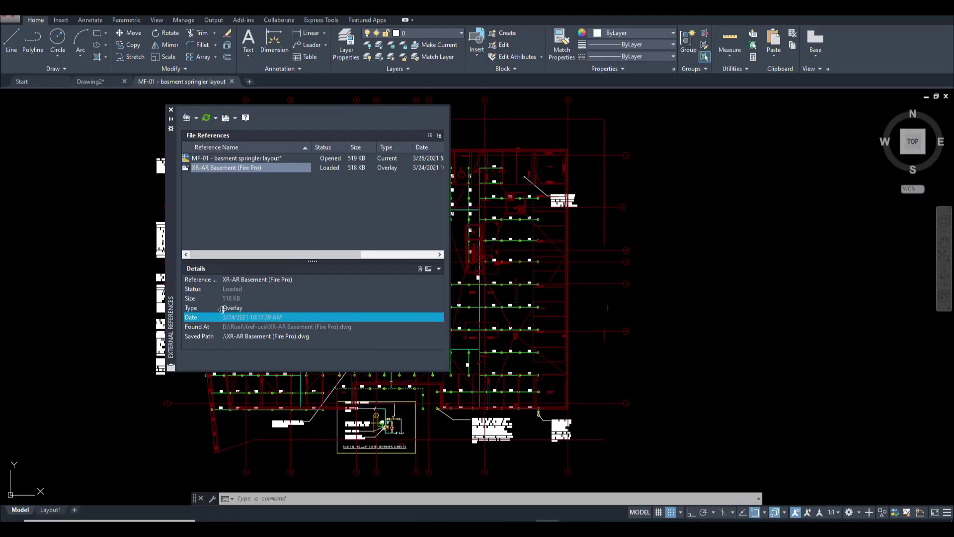
Save the MF-01 sprinkler layout and reload its changed reference in Drawing2.
{"action": "left_click", "coordinate": [171, 110]}
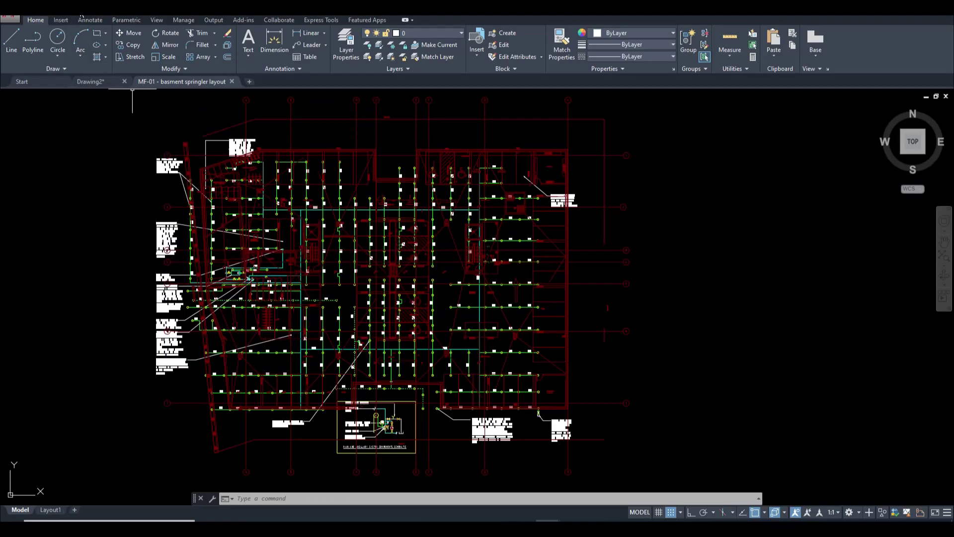
{"action": "key", "text": "ctrl+s"}
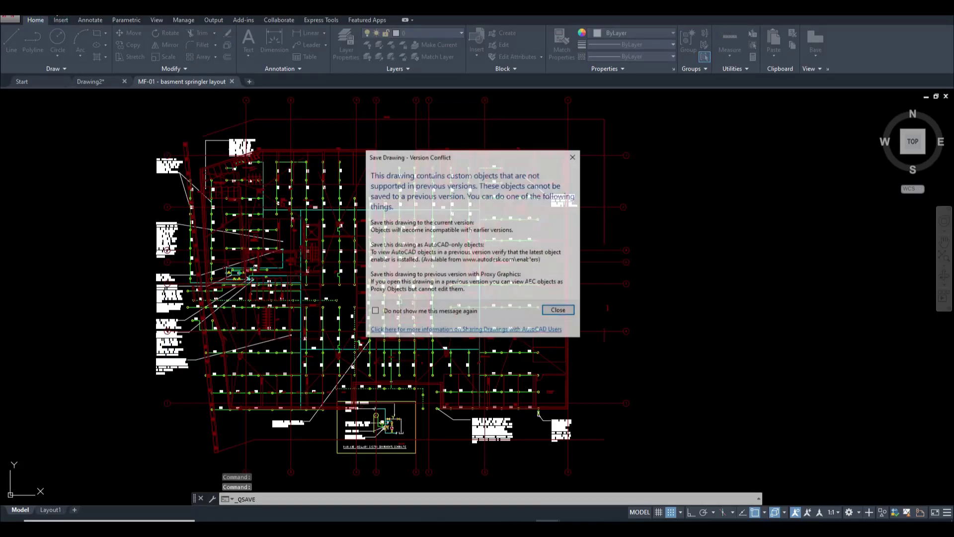
{"action": "left_click", "coordinate": [559, 311]}
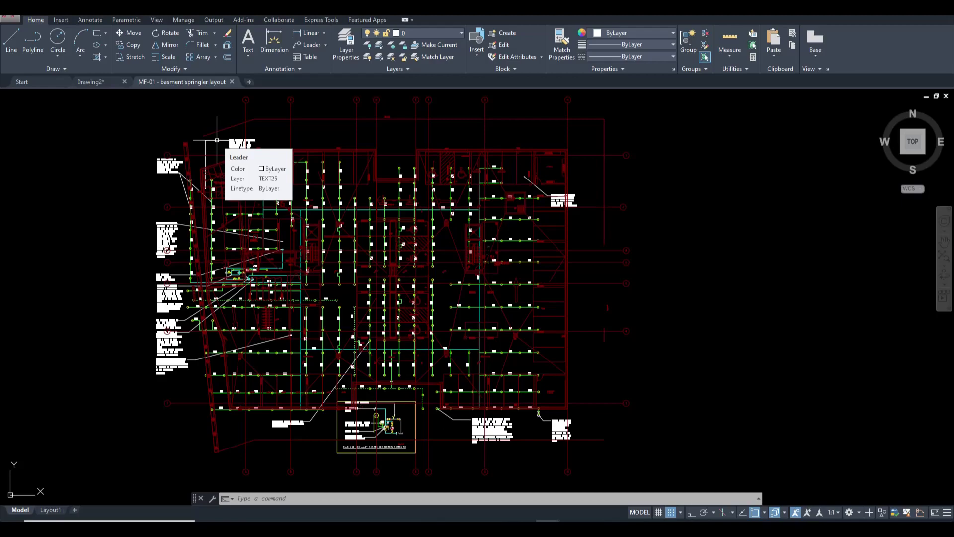
{"action": "left_click", "coordinate": [95, 82]}
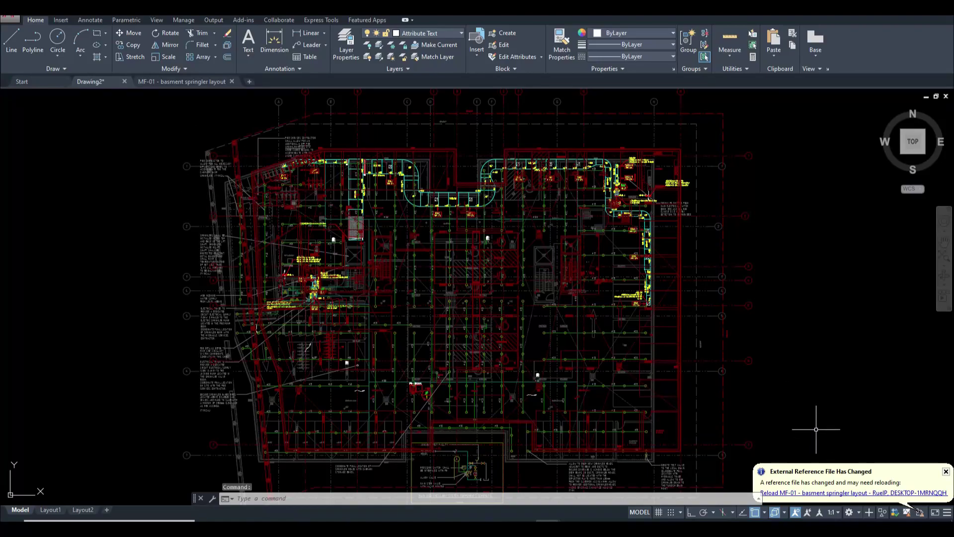
{"action": "left_click", "coordinate": [809, 493]}
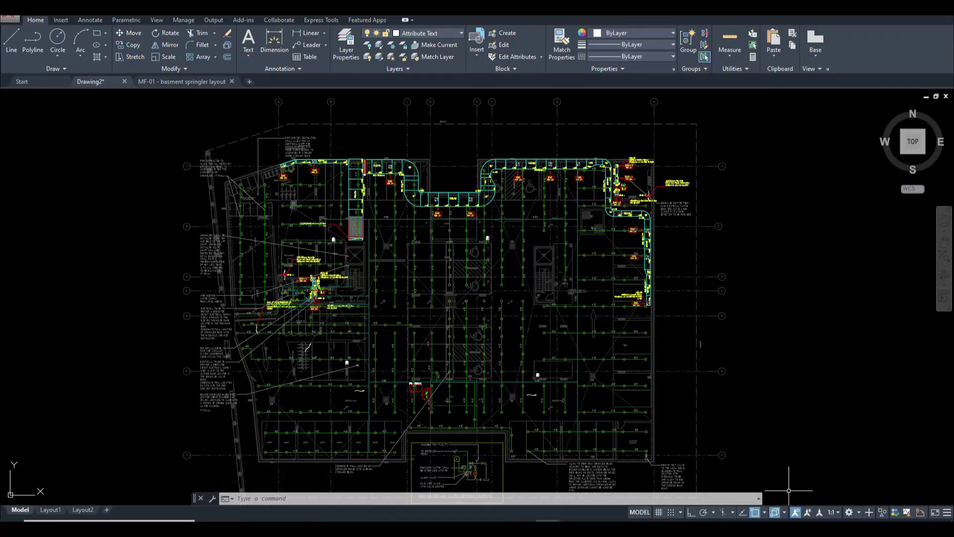
Return to the MF-01 sprinkler layout and set the XR-AR Basement (Fire Pro) reference type back to Attach.
{"action": "left_click", "coordinate": [171, 81]}
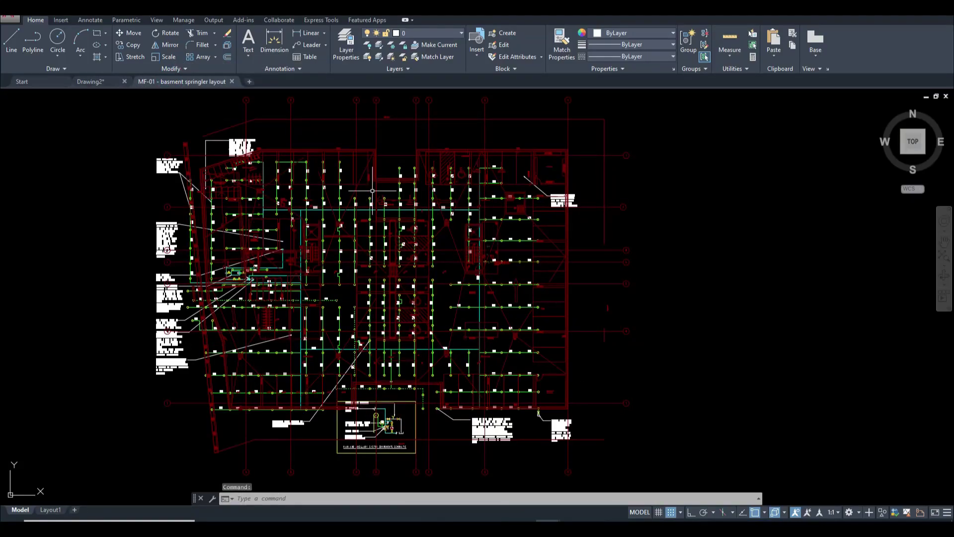
{"action": "type", "text": "XR"}
{"action": "key", "text": "Return"}
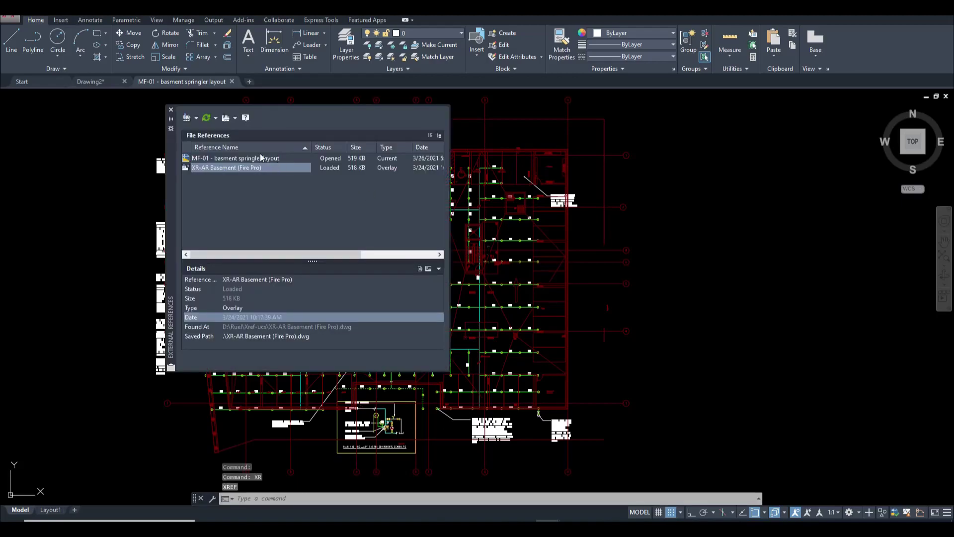
{"action": "left_click", "coordinate": [386, 168]}
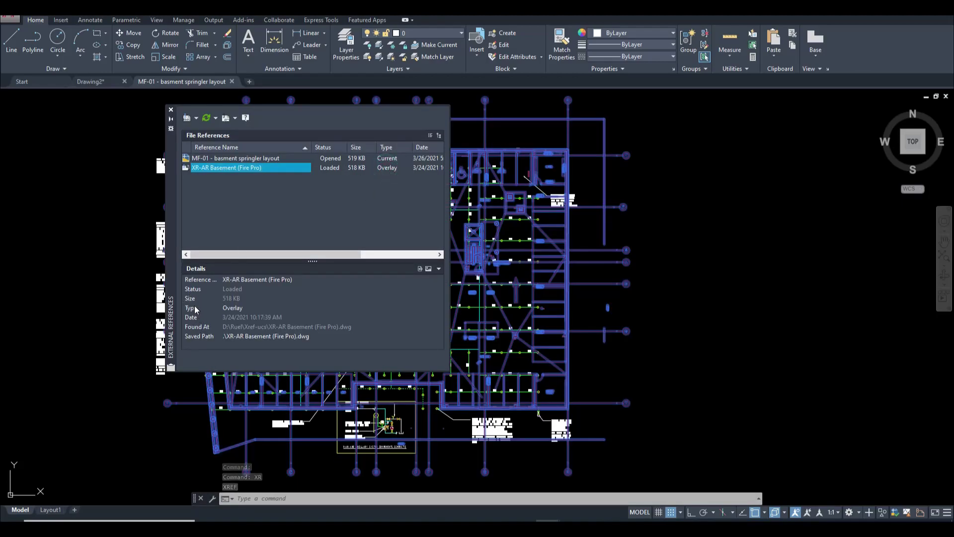
{"action": "left_click", "coordinate": [236, 308]}
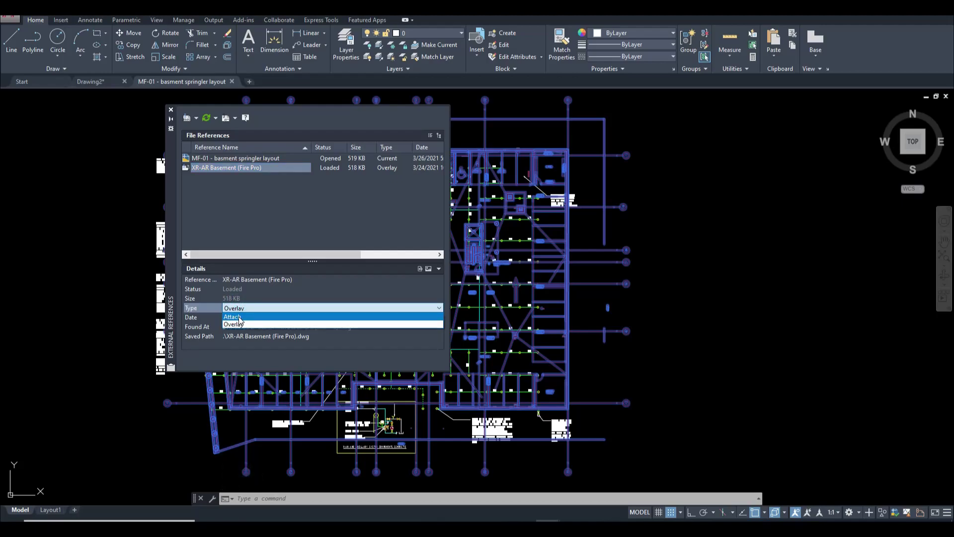
{"action": "left_click", "coordinate": [238, 317]}
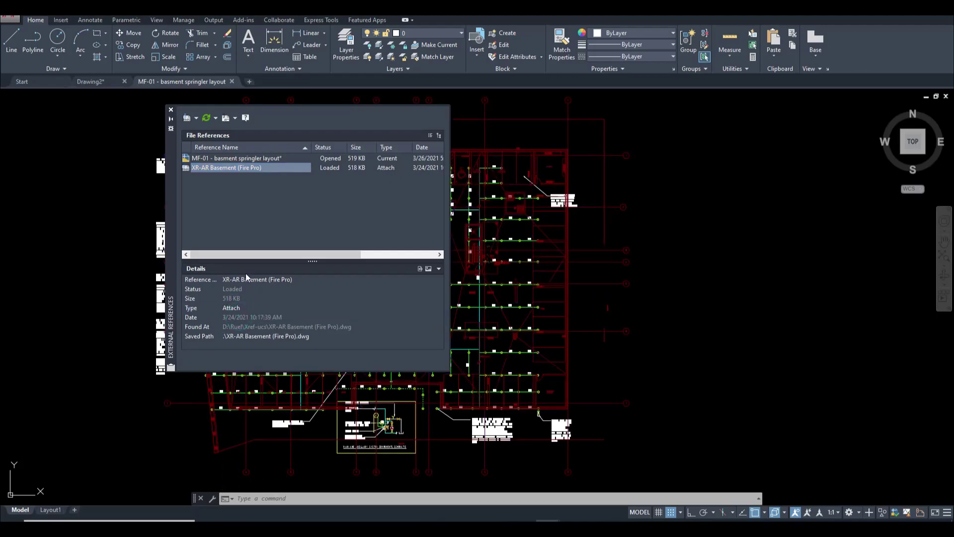
{"action": "left_click", "coordinate": [171, 111]}
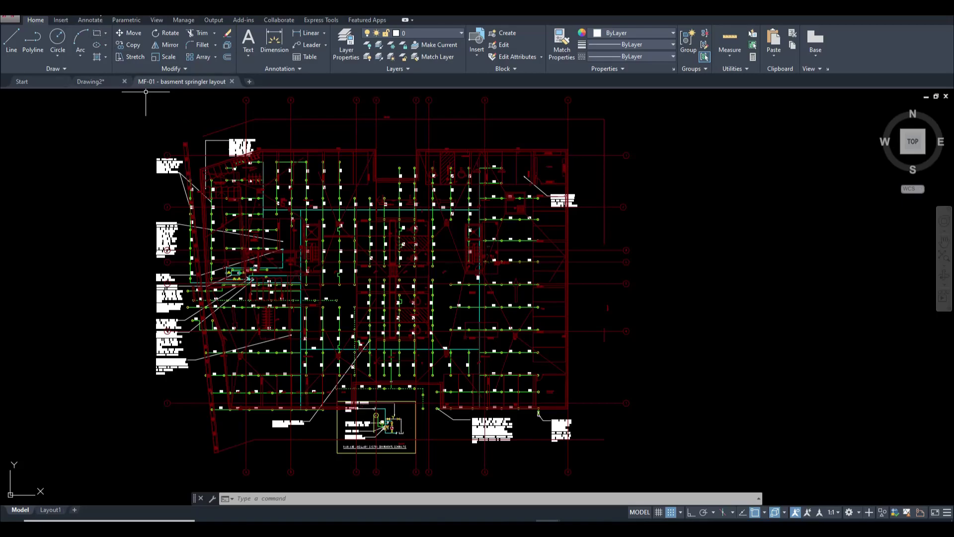
Save the sprinkler layout with the attached Fire Pro reference and reload MF-01 in Drawing2.
{"action": "key", "text": "ctrl+s"}
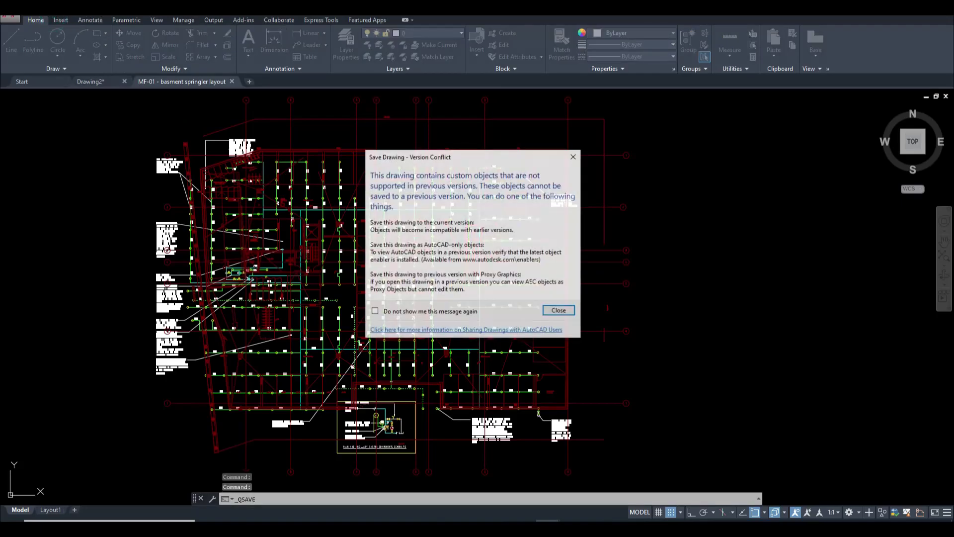
{"action": "left_click", "coordinate": [558, 310]}
{"action": "left_click", "coordinate": [553, 314]}
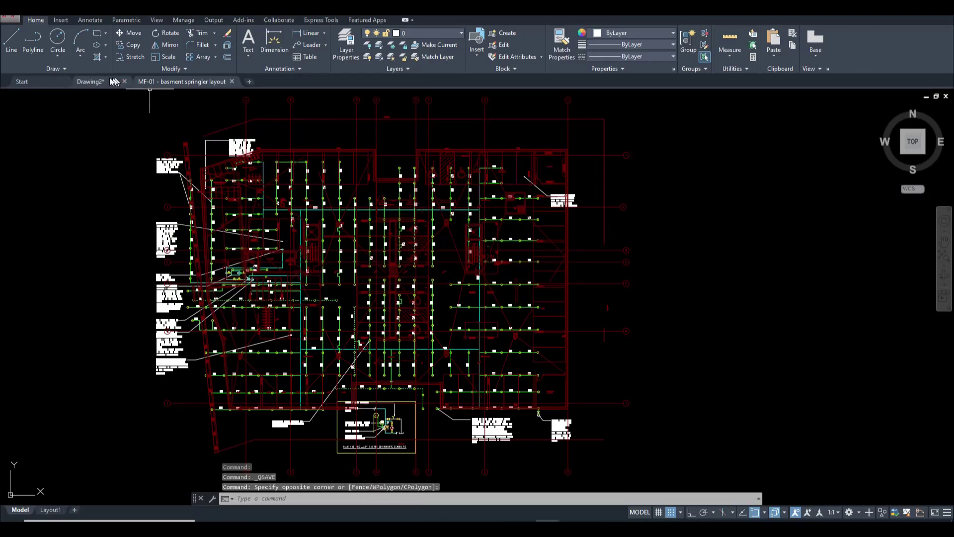
{"action": "left_click", "coordinate": [92, 82]}
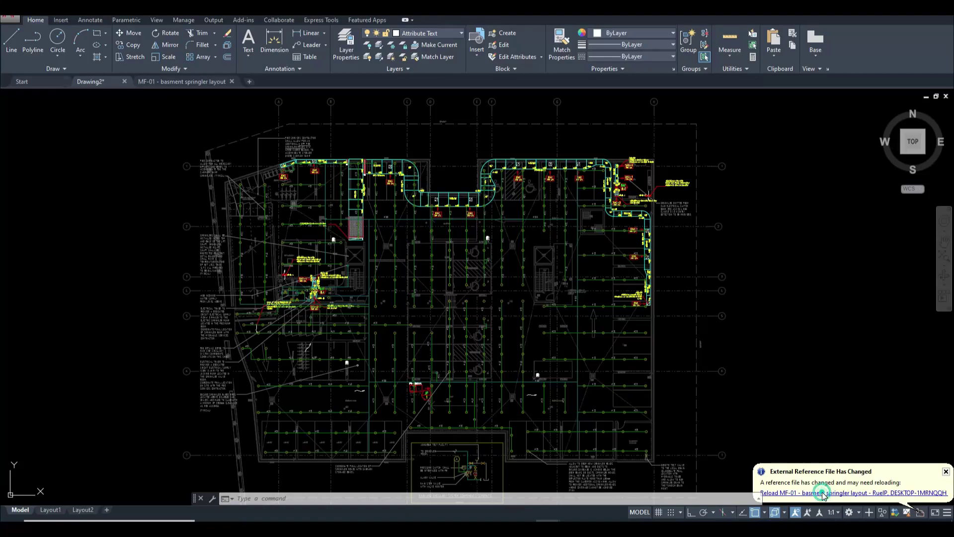
{"action": "left_click", "coordinate": [823, 495]}
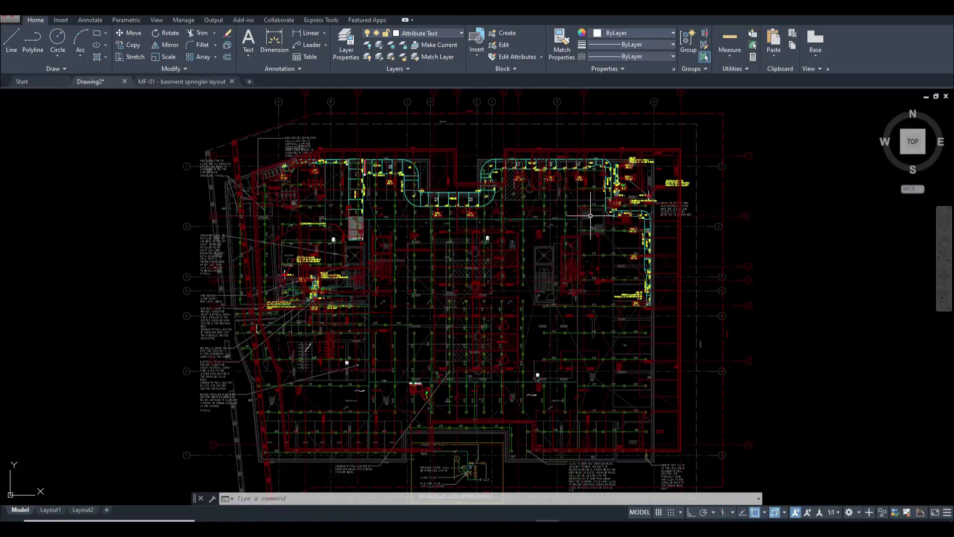
Detach the MF-01 - basment springler layout reference from Drawing2 and close the external references list.
{"action": "scroll", "coordinate": [405, 214], "scroll_direction": "down", "scroll_amount": 2}
{"action": "key", "text": "Escape"}
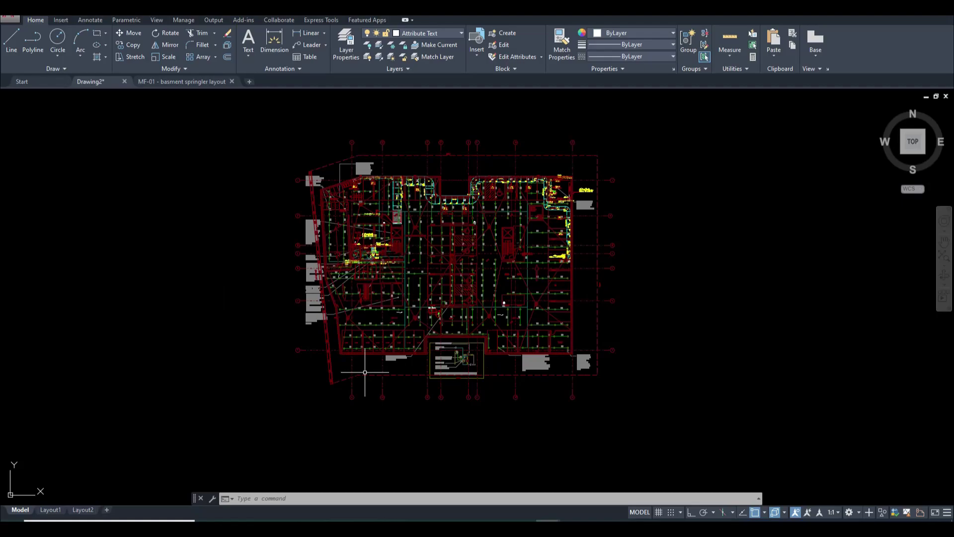
{"action": "type", "text": "XR"}
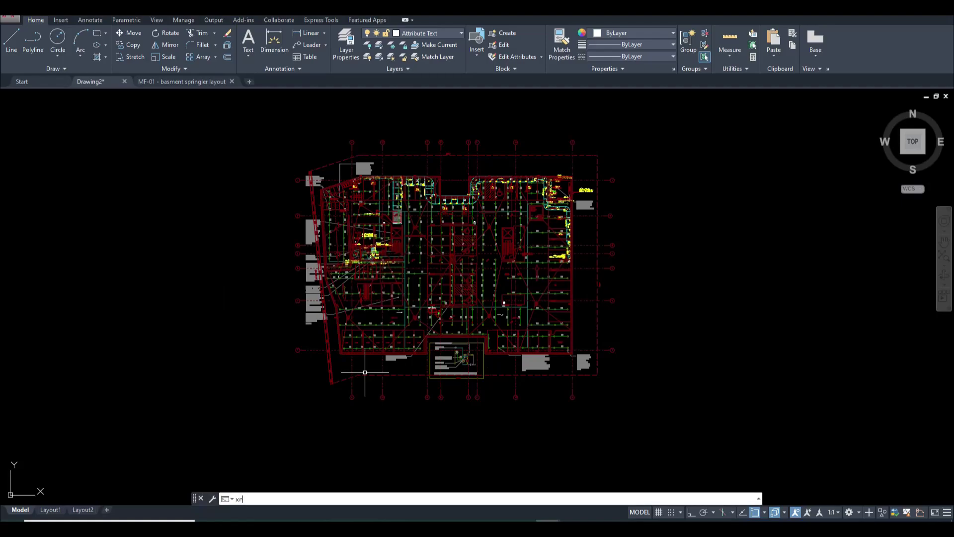
{"action": "key", "text": "Return"}
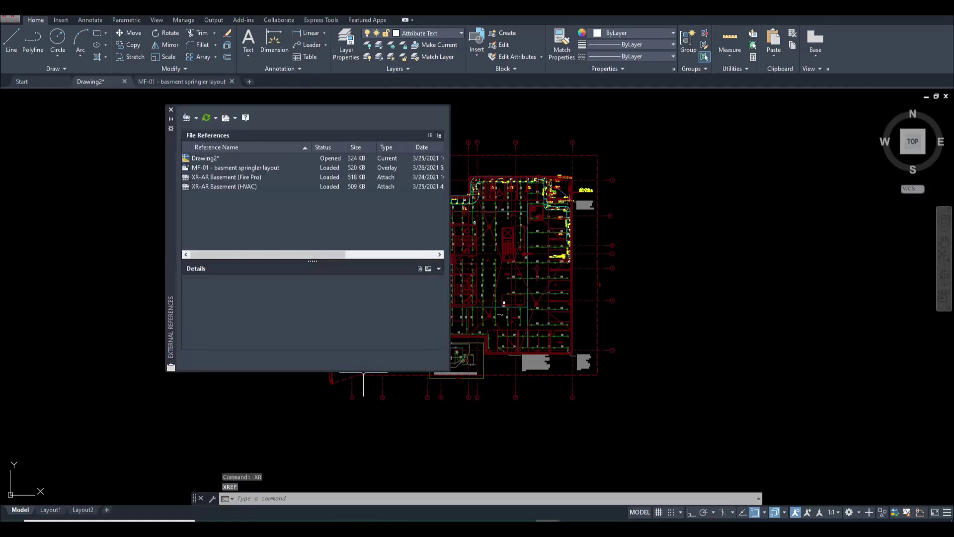
{"action": "left_click", "coordinate": [229, 169]}
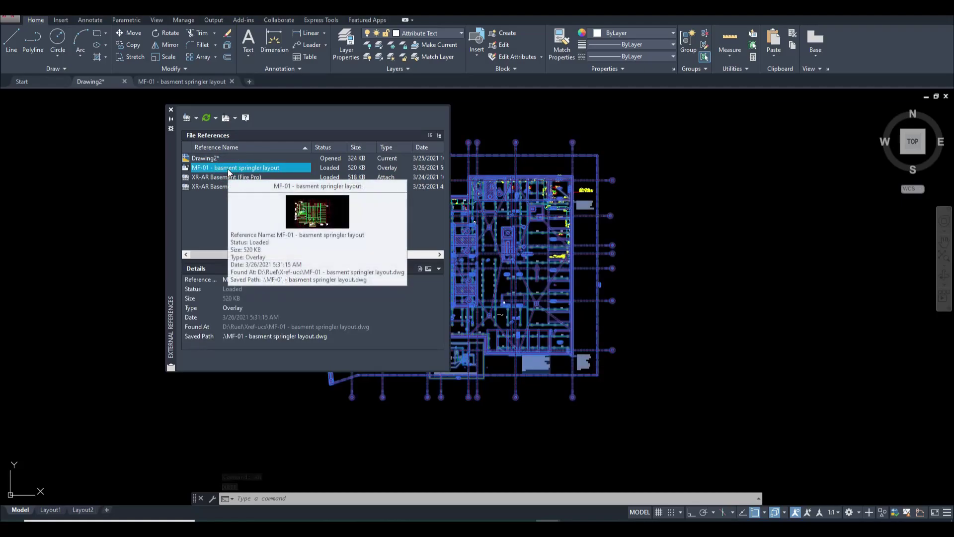
{"action": "right_click", "coordinate": [228, 172]}
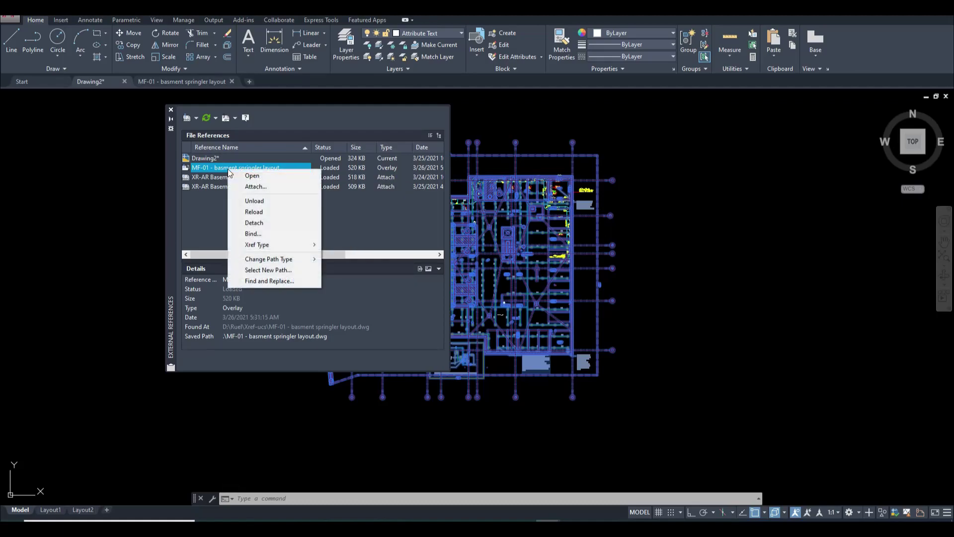
{"action": "left_click", "coordinate": [253, 223]}
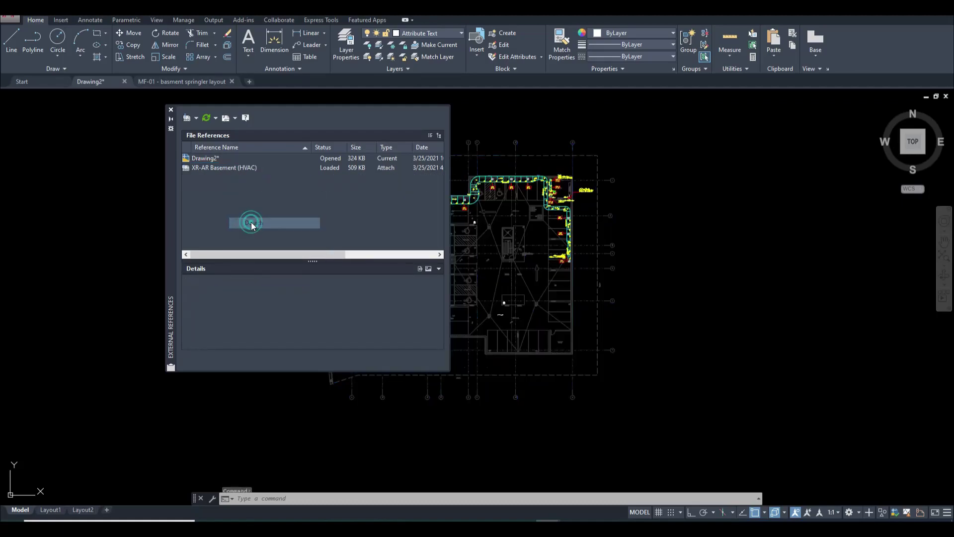
{"action": "left_click", "coordinate": [171, 111]}
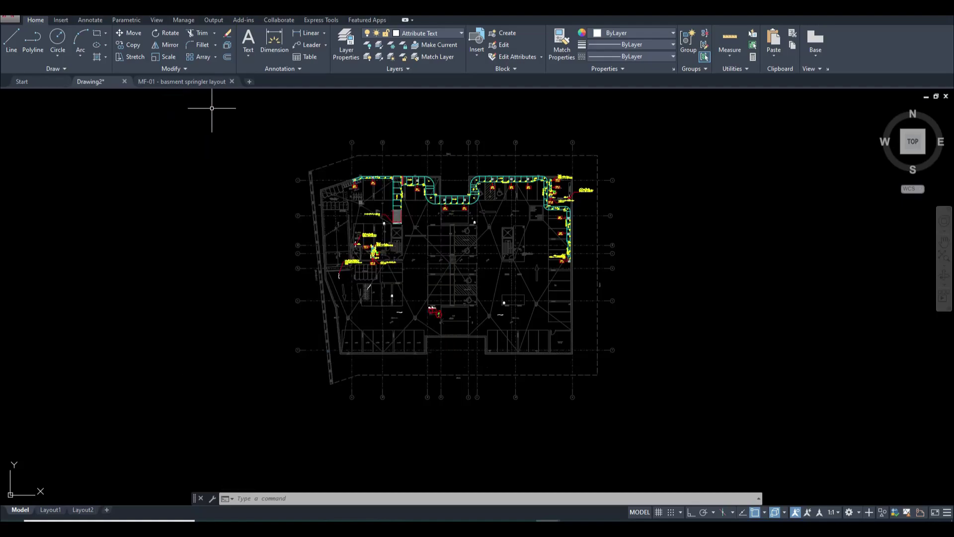
Bind the XR-AR Basement (HVAC) reference into Drawing2 using the Bind type.
{"action": "scroll", "coordinate": [457, 219], "scroll_direction": "up", "scroll_amount": 5}
{"action": "scroll", "coordinate": [379, 311], "scroll_direction": "down", "scroll_amount": 5}
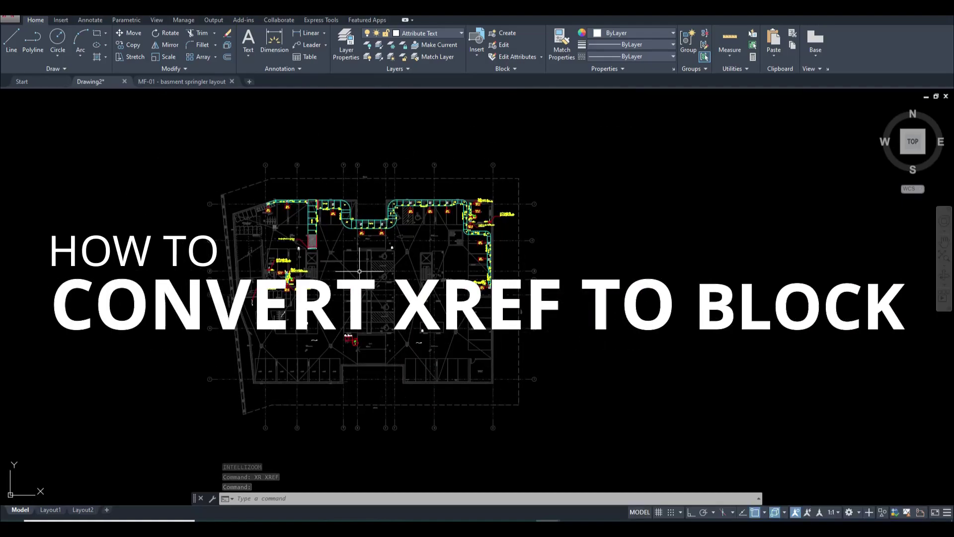
{"action": "type", "text": "xr"}
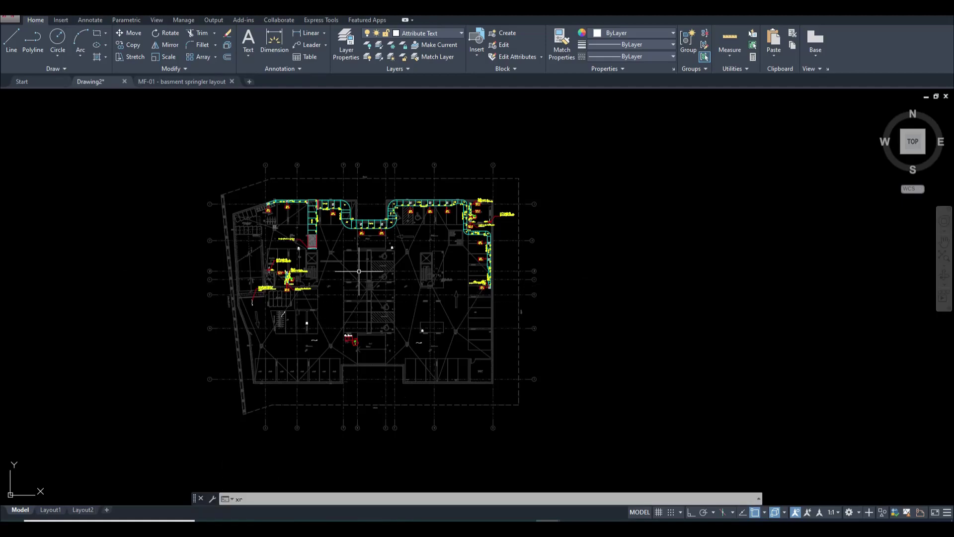
{"action": "key", "text": "Return"}
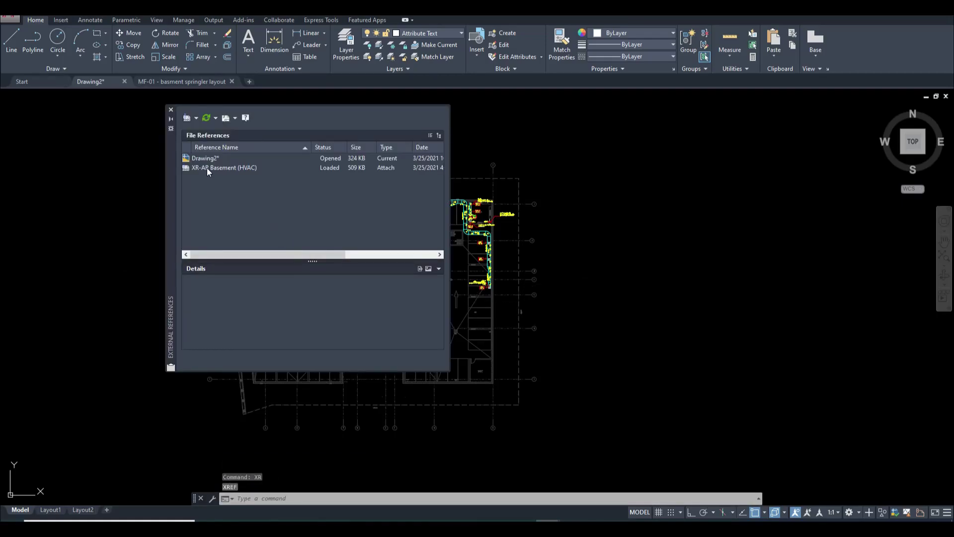
{"action": "mouse_move", "coordinate": [208, 167]}
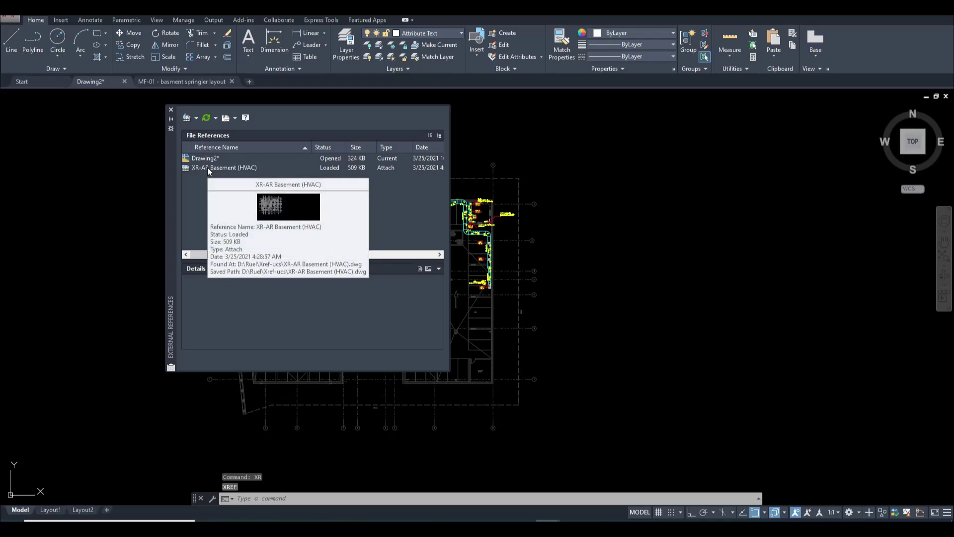
{"action": "right_click", "coordinate": [207, 167]}
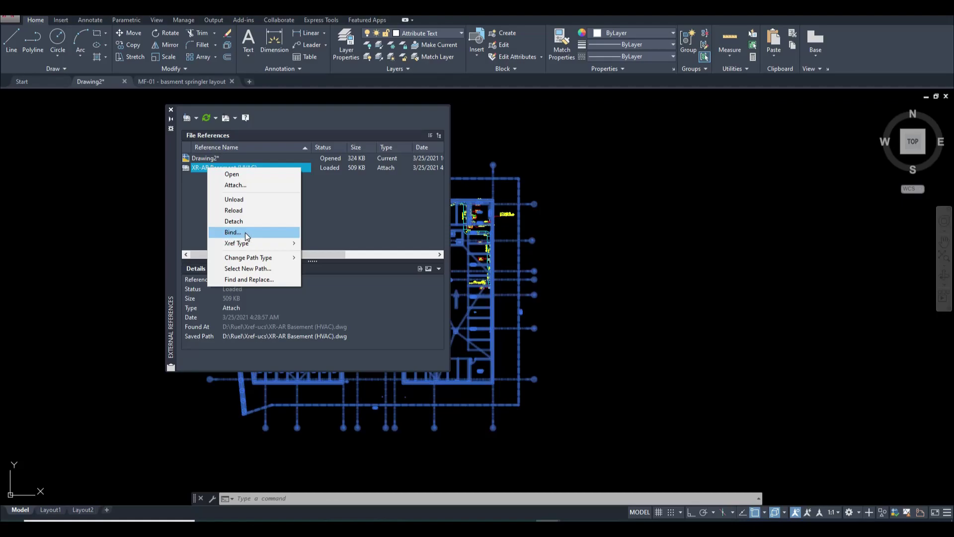
{"action": "left_click", "coordinate": [246, 234]}
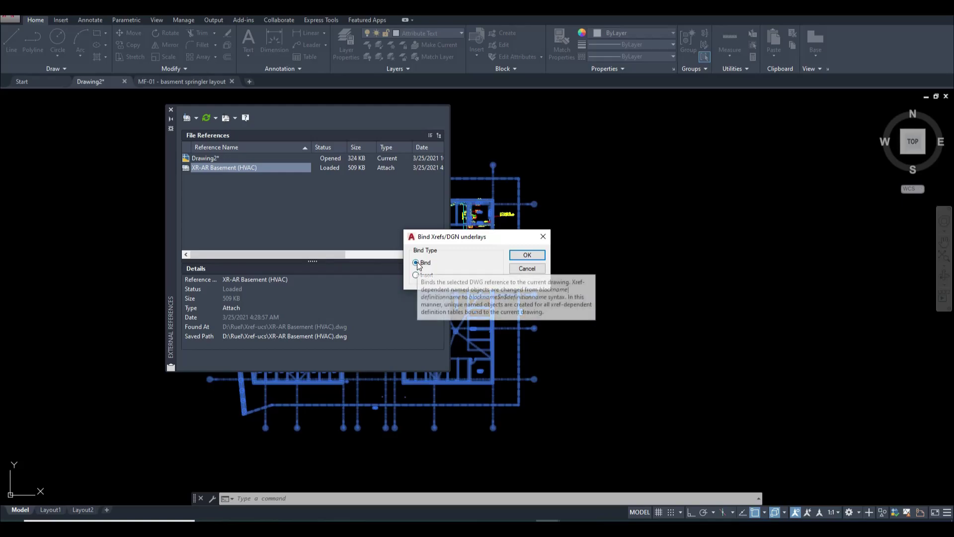
{"action": "left_click", "coordinate": [527, 255]}
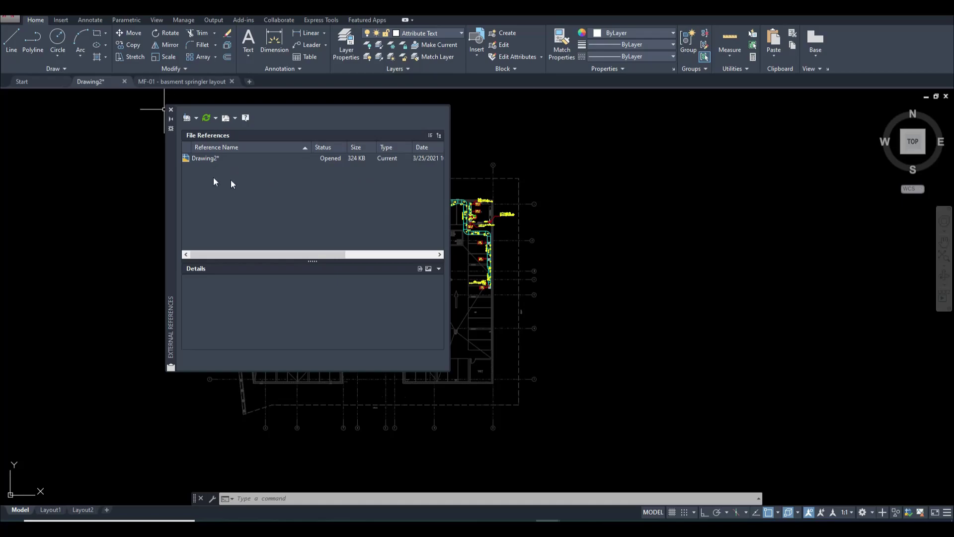
Close the external references list and list the object properties of the bound basement plan with the LIST command.
{"action": "left_click", "coordinate": [170, 109]}
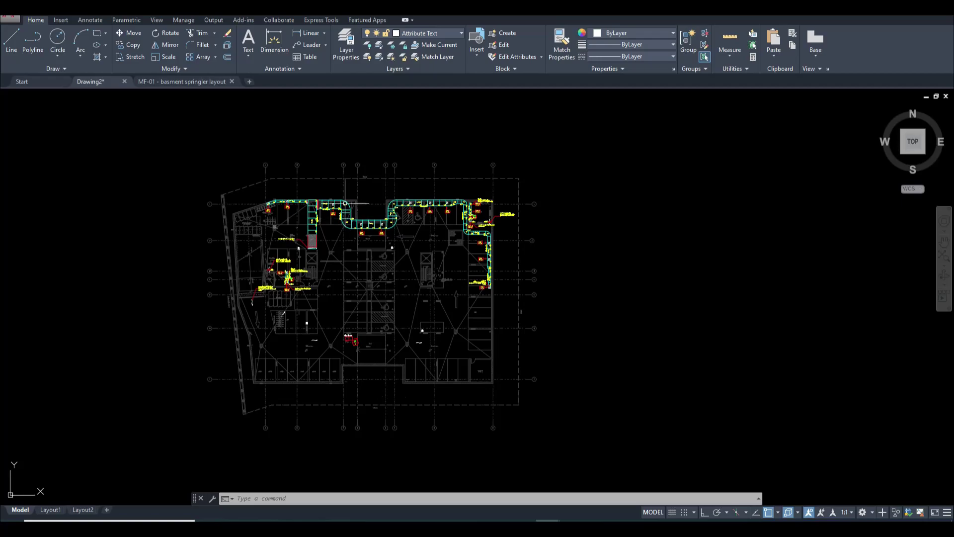
{"action": "type", "text": "li"}
{"action": "key", "text": "Return"}
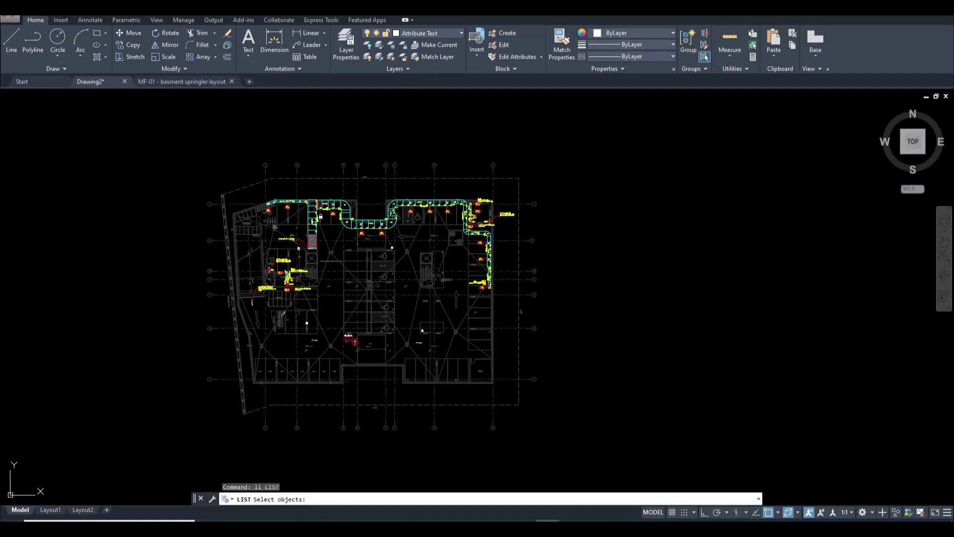
{"action": "left_click", "coordinate": [295, 176]}
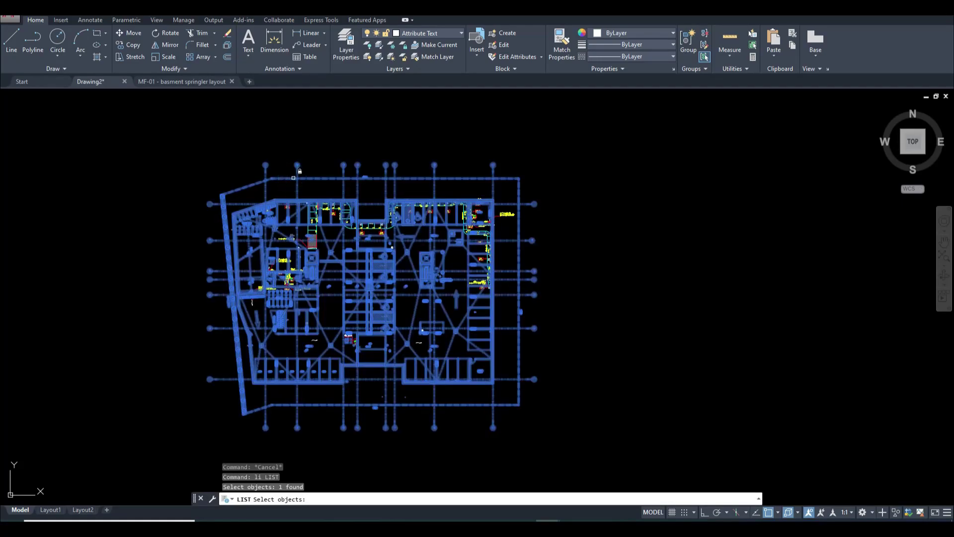
{"action": "key", "text": "Return"}
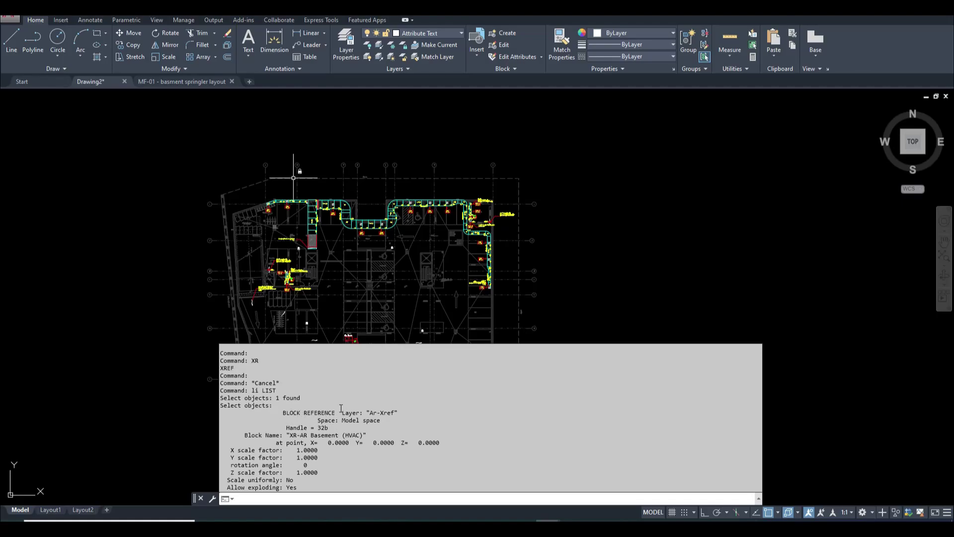
{"action": "key", "text": "Escape"}
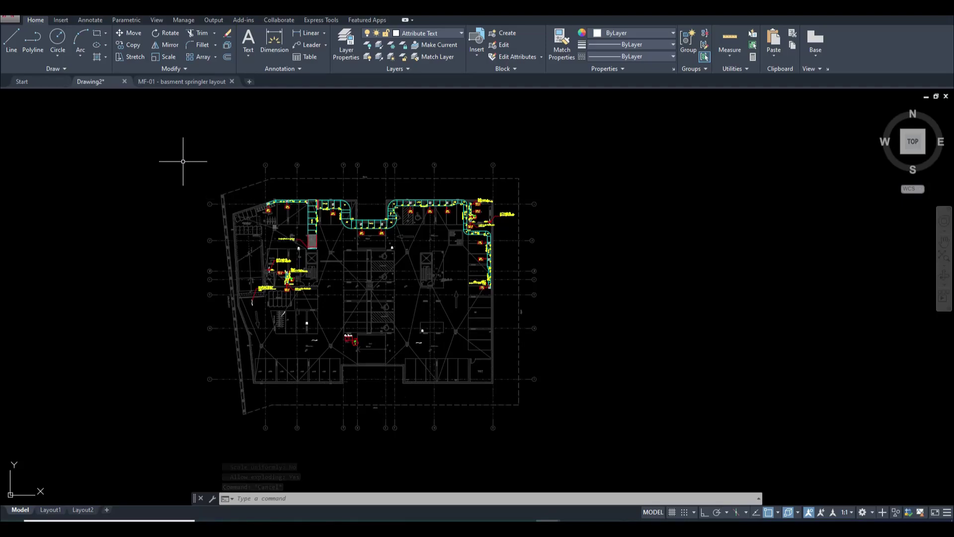
{"action": "middle_click_drag", "start_coordinate": [307, 272], "coordinate": [369, 239]}
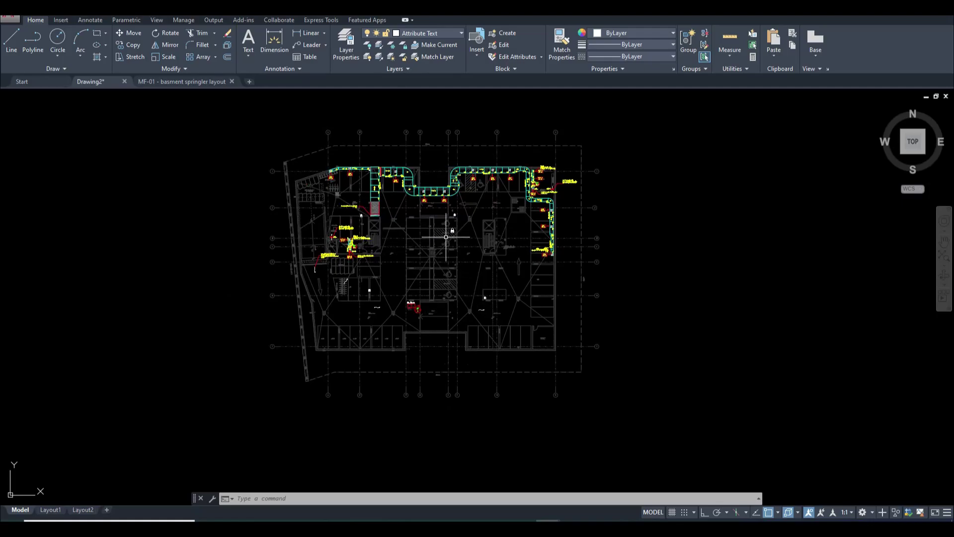
{"action": "middle_click_drag", "start_coordinate": [467, 237], "coordinate": [440, 263]}
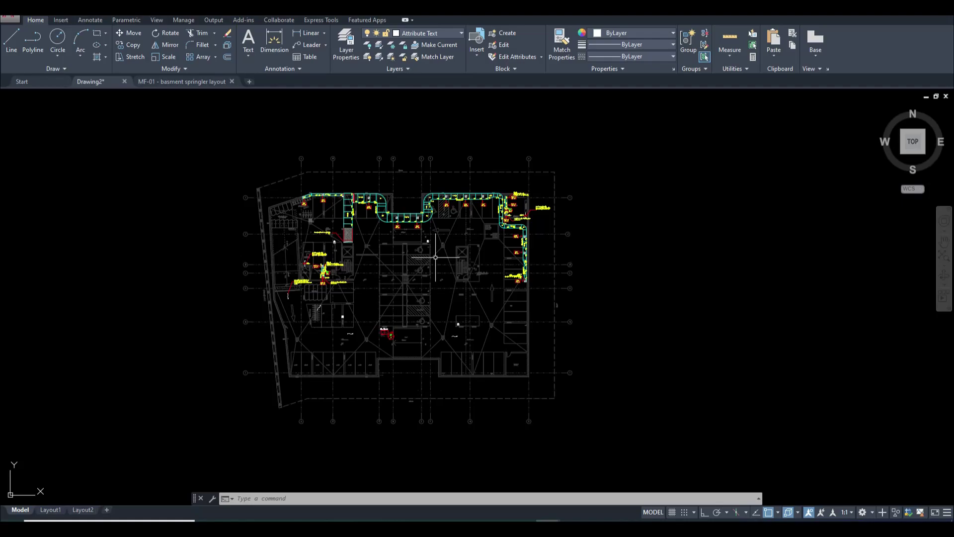
{"action": "key", "text": "Escape"}
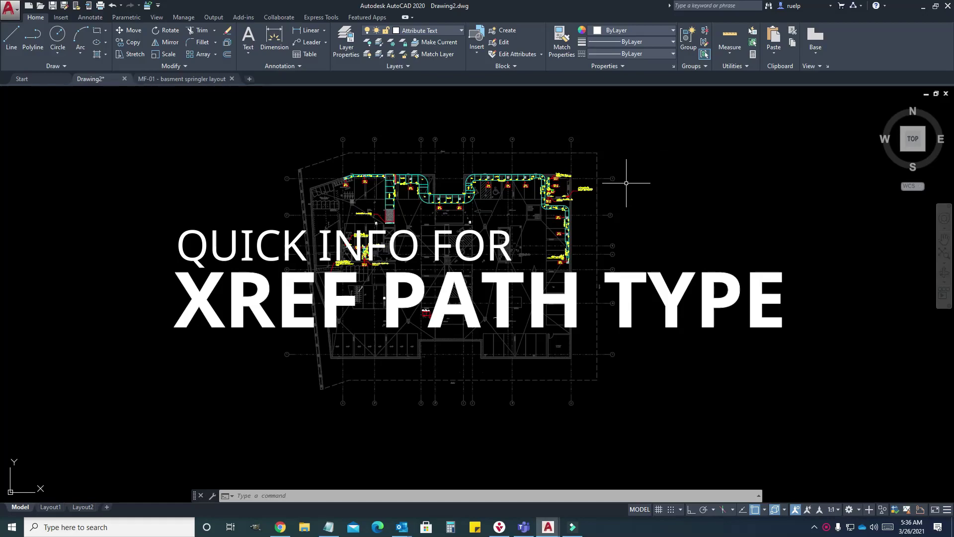
Choose XR-AR Basement (Fire Pro) as a new drawing reference and open the path type options in its attachment settings.
{"action": "type", "text": "XR"}
{"action": "key", "text": "Return"}
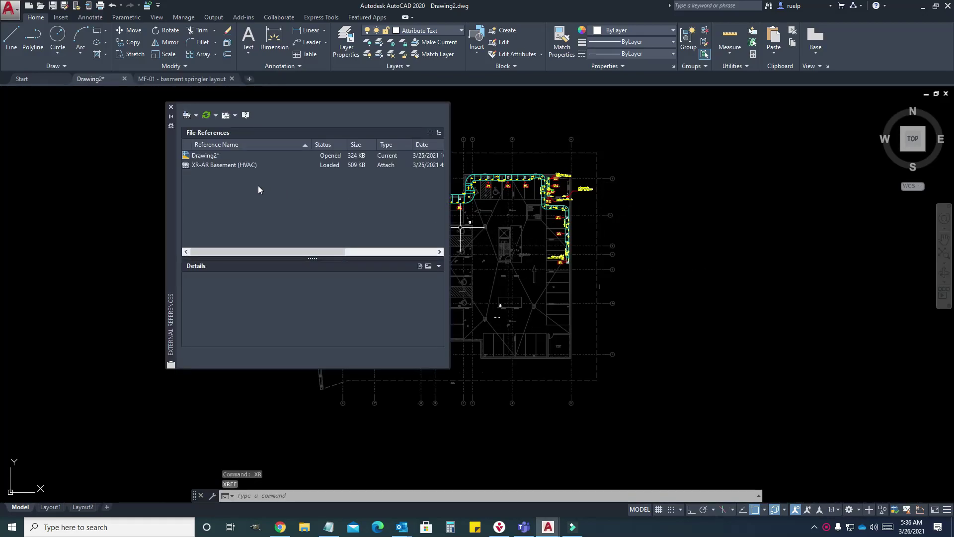
{"action": "left_click", "coordinate": [187, 118]}
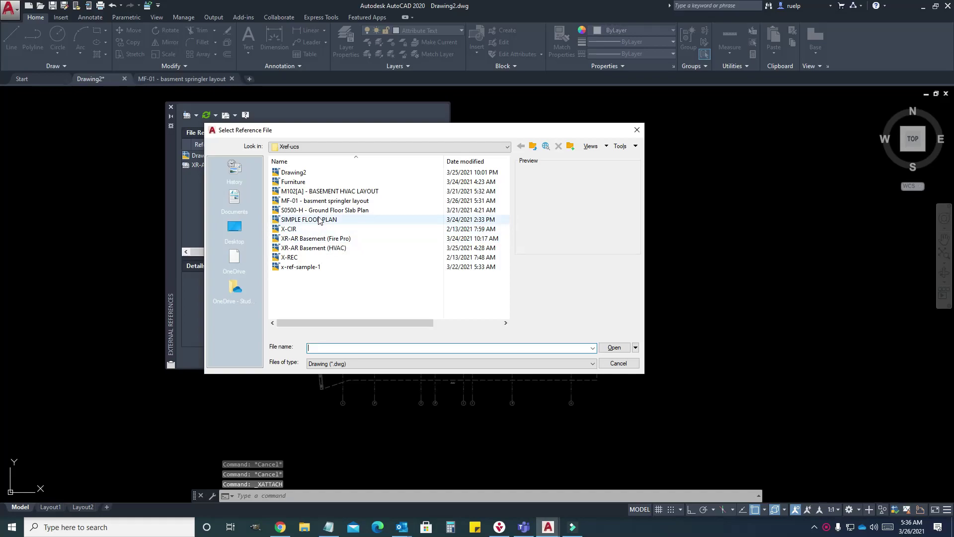
{"action": "left_click", "coordinate": [311, 240]}
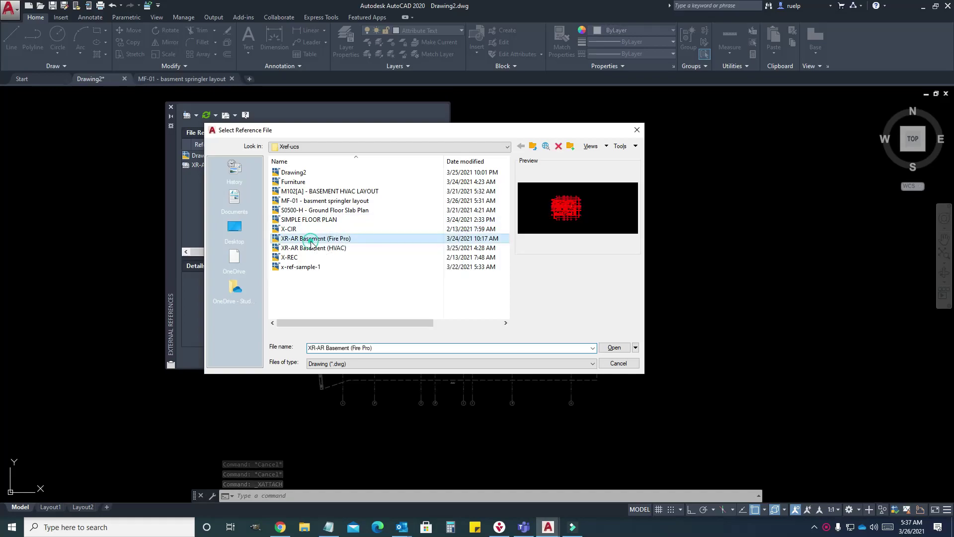
{"action": "left_click", "coordinate": [614, 348]}
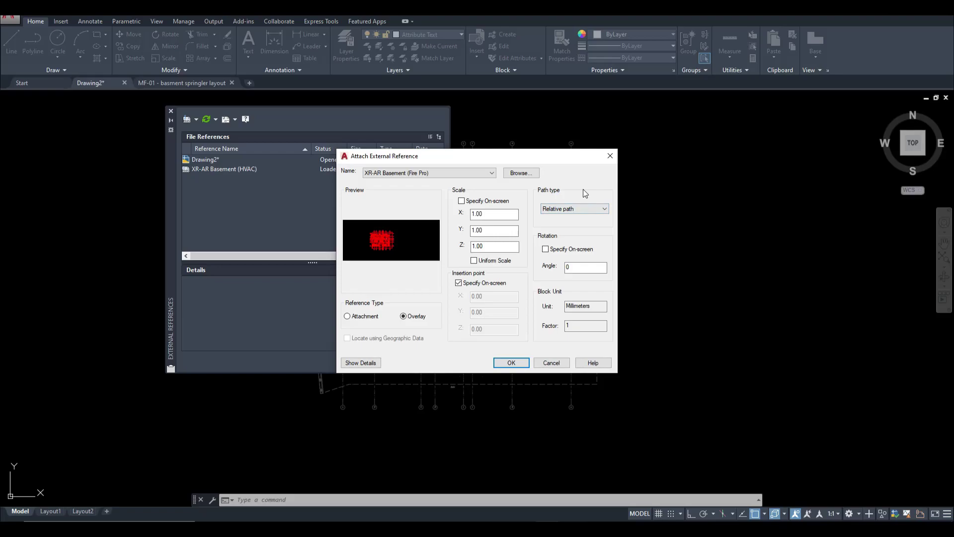
{"action": "left_click", "coordinate": [604, 212]}
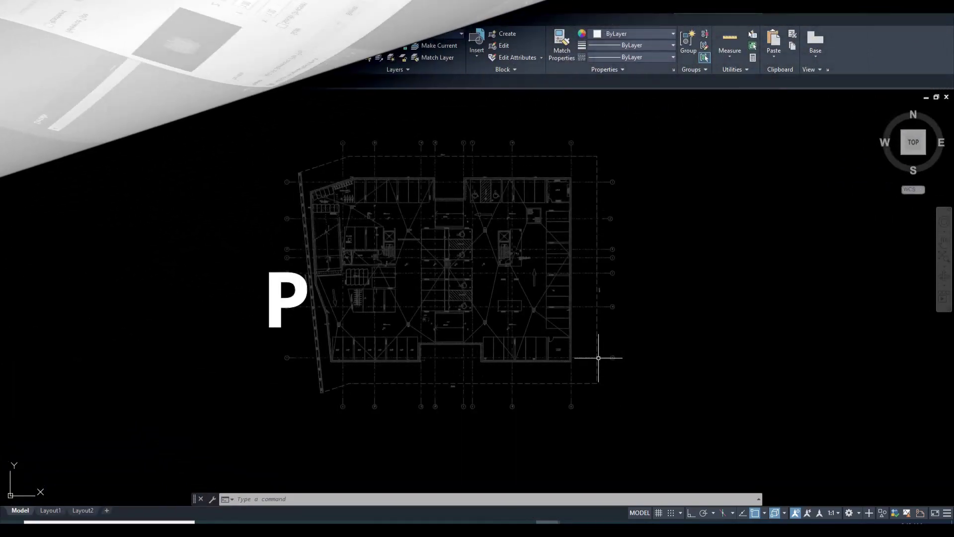
Unlock the Ar-Xref layer of the basement plan reference and clear the selection.
{"action": "left_click", "coordinate": [449, 259]}
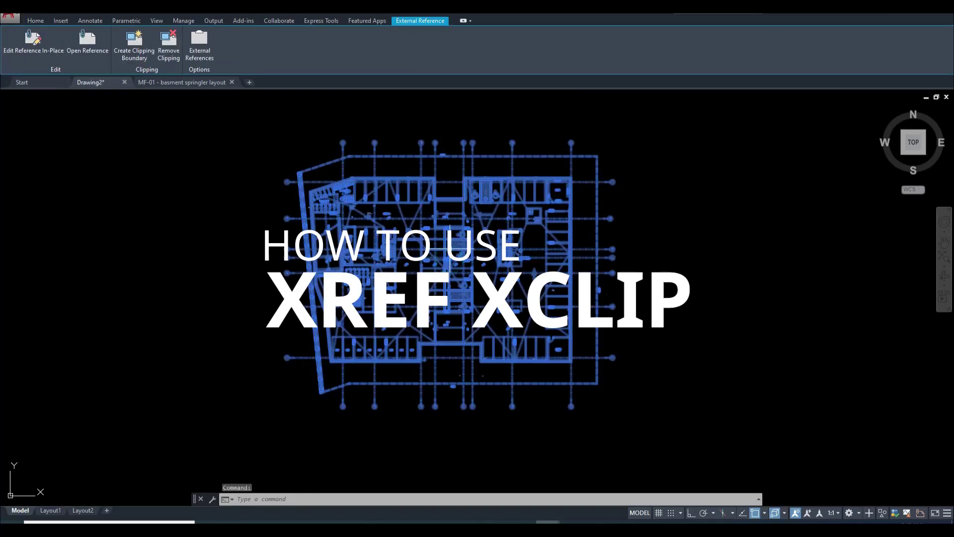
{"action": "left_click", "coordinate": [36, 22]}
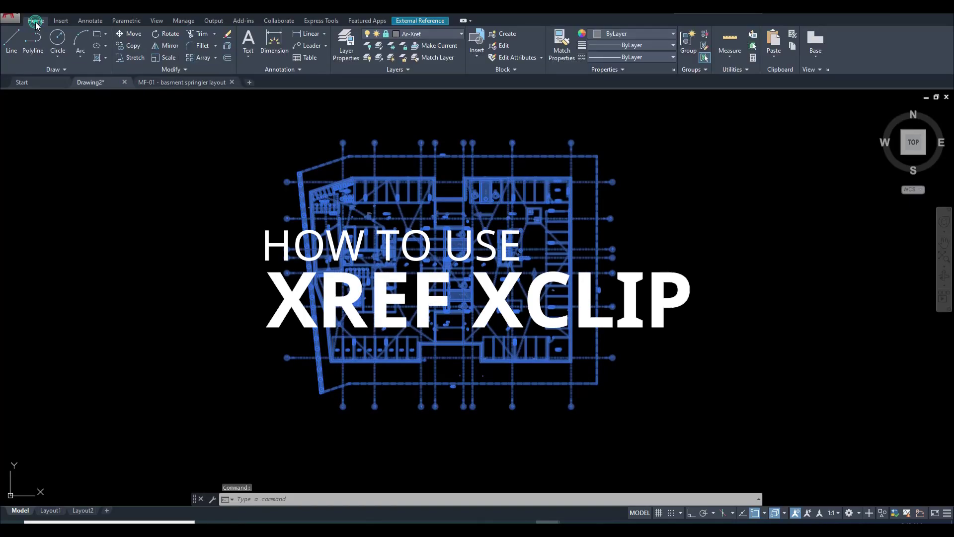
{"action": "left_click", "coordinate": [448, 34]}
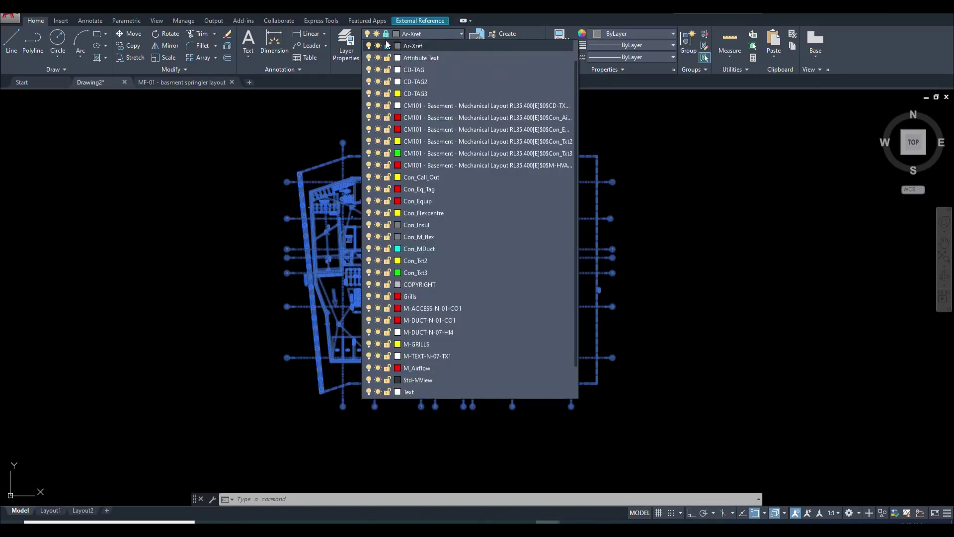
{"action": "left_click", "coordinate": [388, 46]}
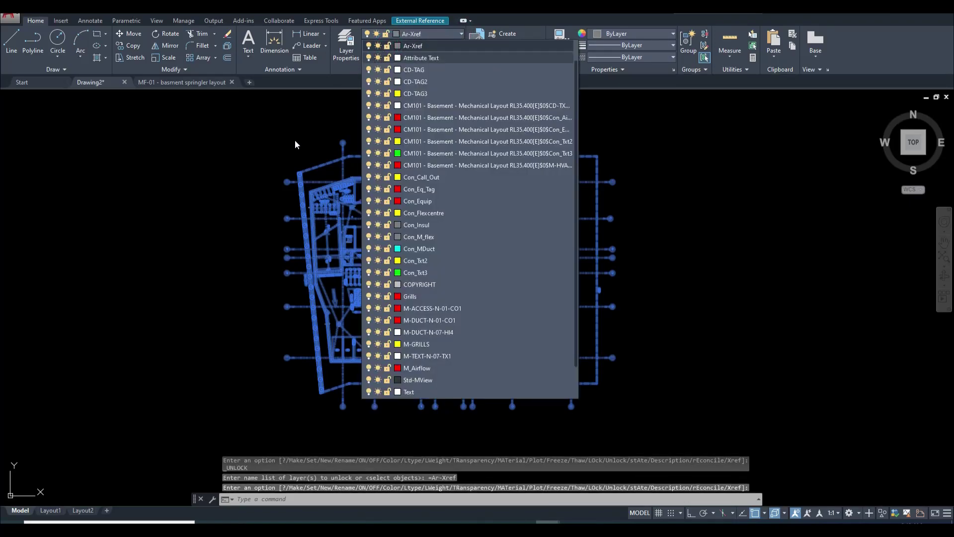
{"action": "left_click", "coordinate": [295, 144]}
{"action": "key", "text": "Escape"}
{"action": "key", "text": "Escape"}
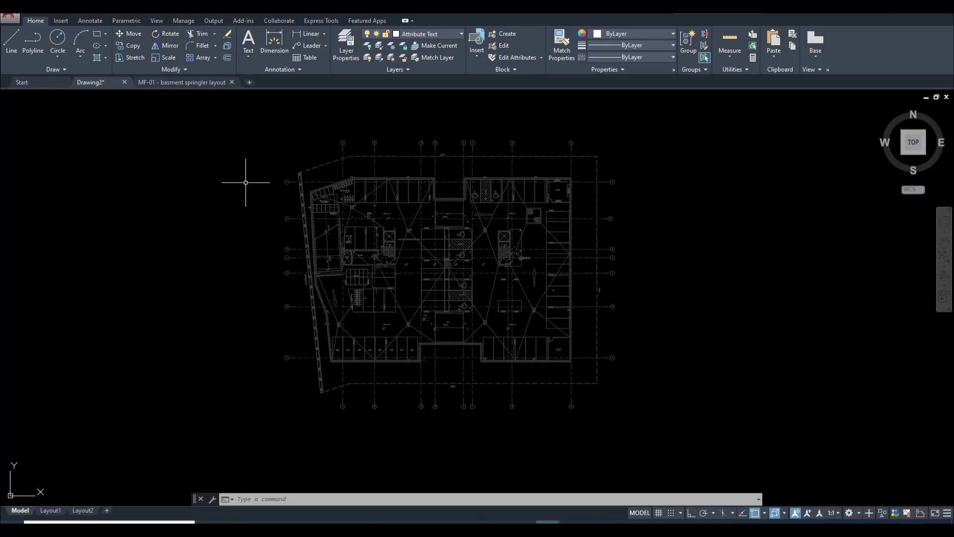
Clip the basement plan reference with XCLIP, using a new rectangular boundary around the plan's upper-left corner.
{"action": "type", "text": "xc1"}
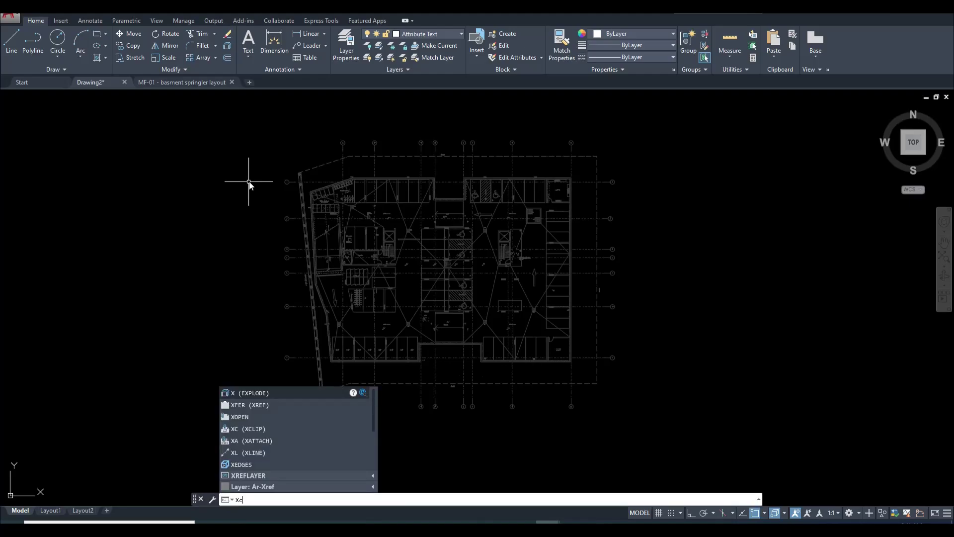
{"action": "key", "text": "Return"}
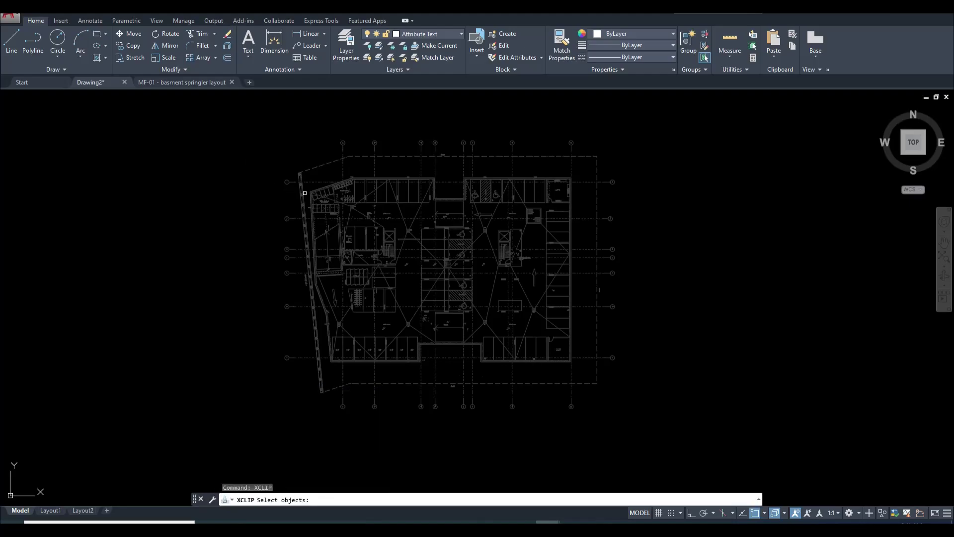
{"action": "left_click", "coordinate": [301, 188]}
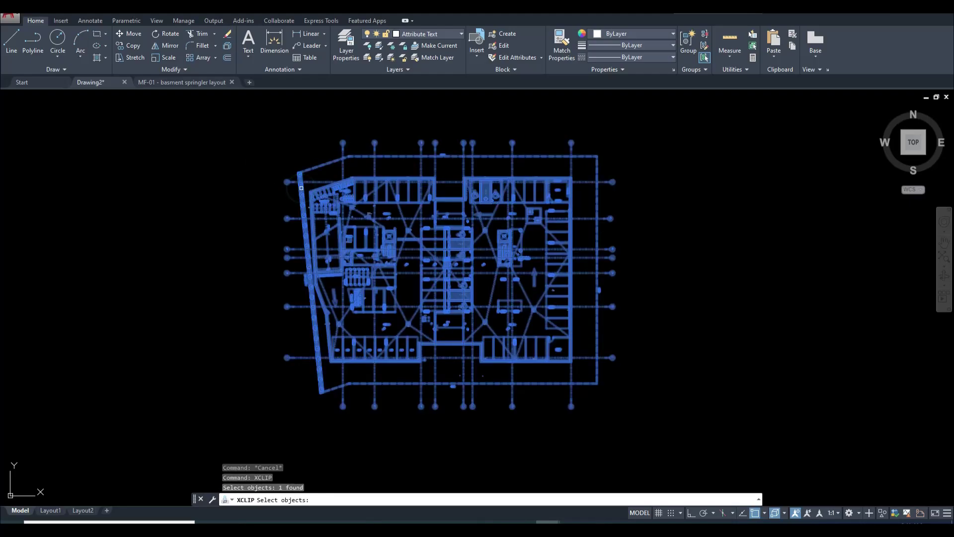
{"action": "key", "text": "Return"}
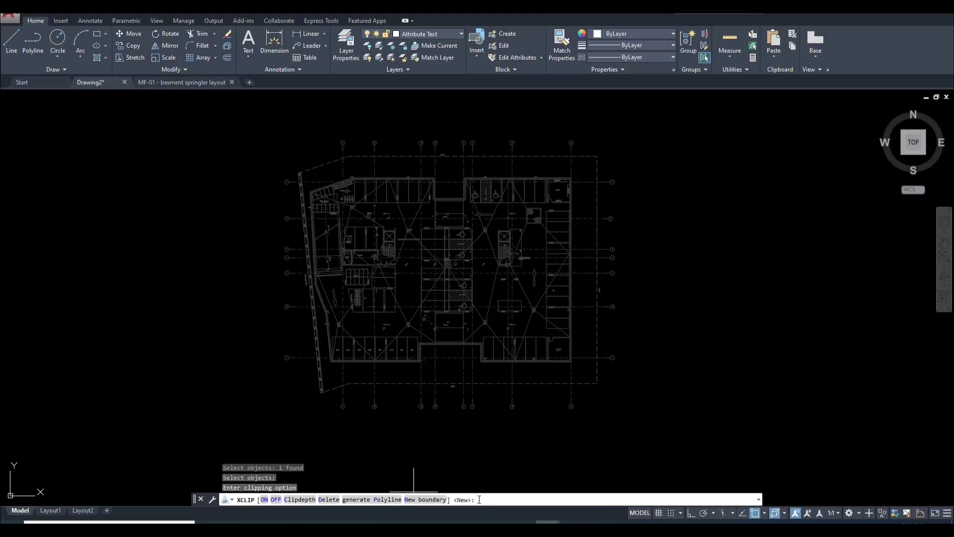
{"action": "key", "text": "Return"}
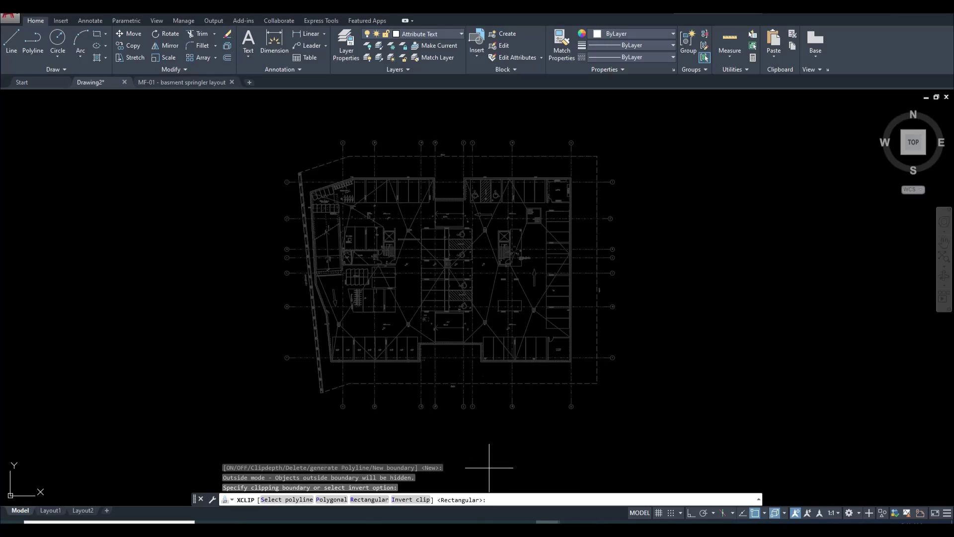
{"action": "key", "text": "Return"}
{"action": "left_click", "coordinate": [271, 147]}
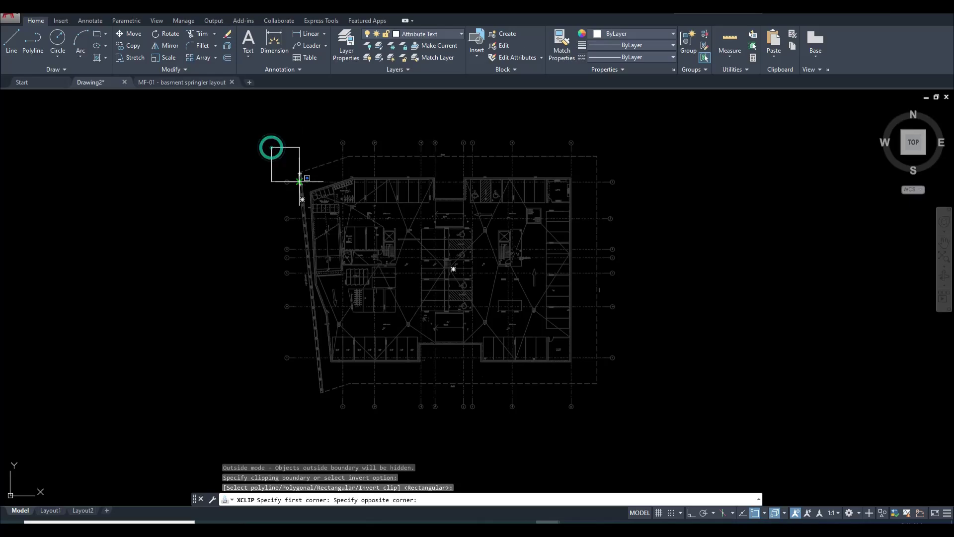
{"action": "left_click", "coordinate": [405, 264]}
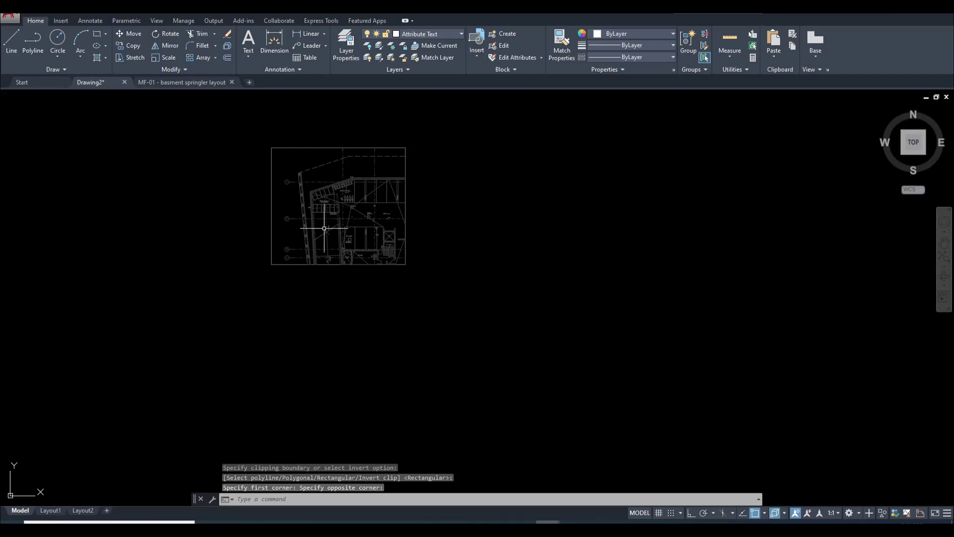
Turn the clipping of the basement plan reference off with XCLIP's OFF option.
{"action": "key", "text": "Escape"}
{"action": "key", "text": "space"}
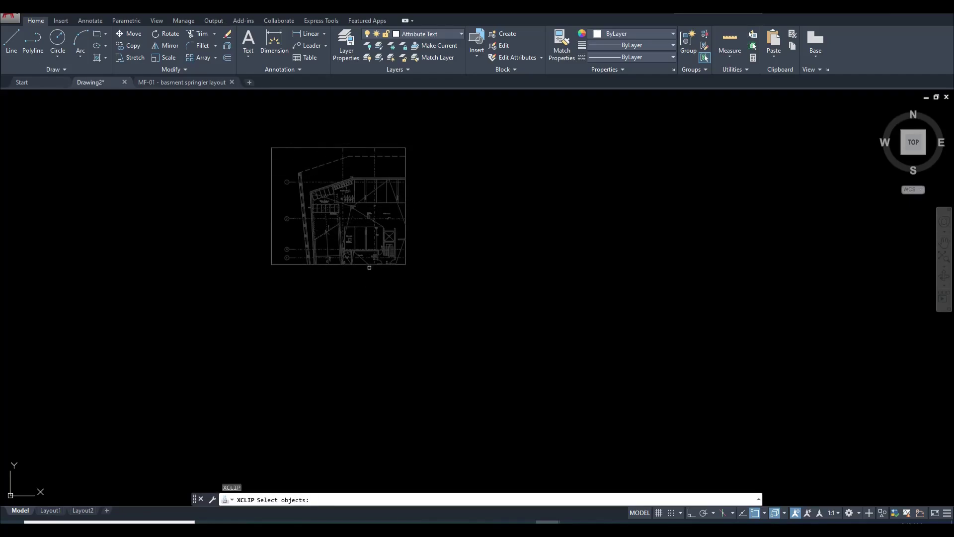
{"action": "left_click", "coordinate": [369, 265]}
{"action": "left_click", "coordinate": [369, 266]}
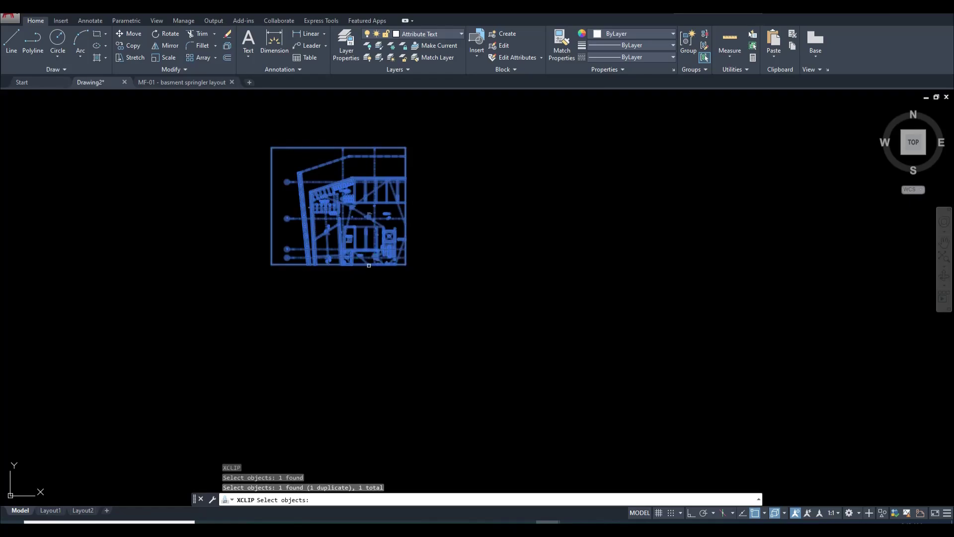
{"action": "key", "text": "Return"}
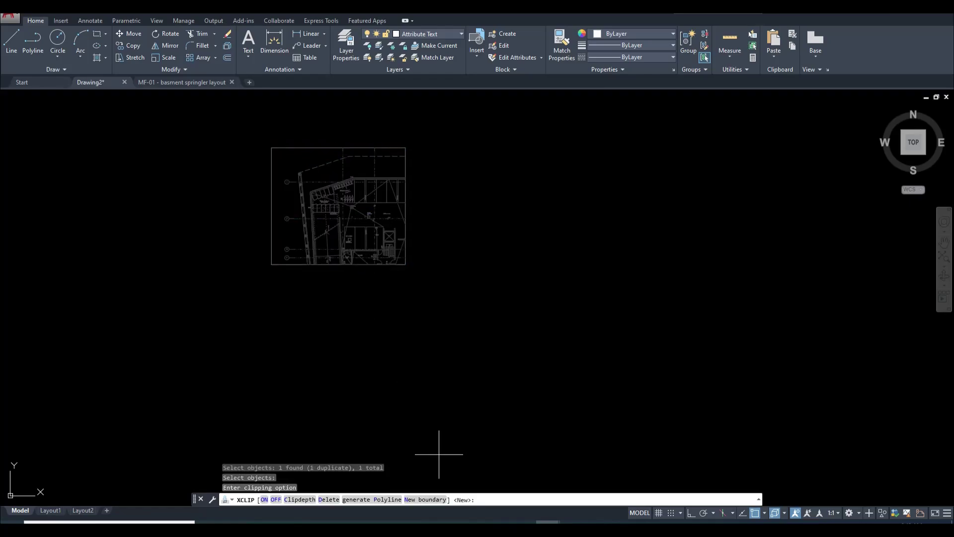
{"action": "left_click", "coordinate": [274, 499]}
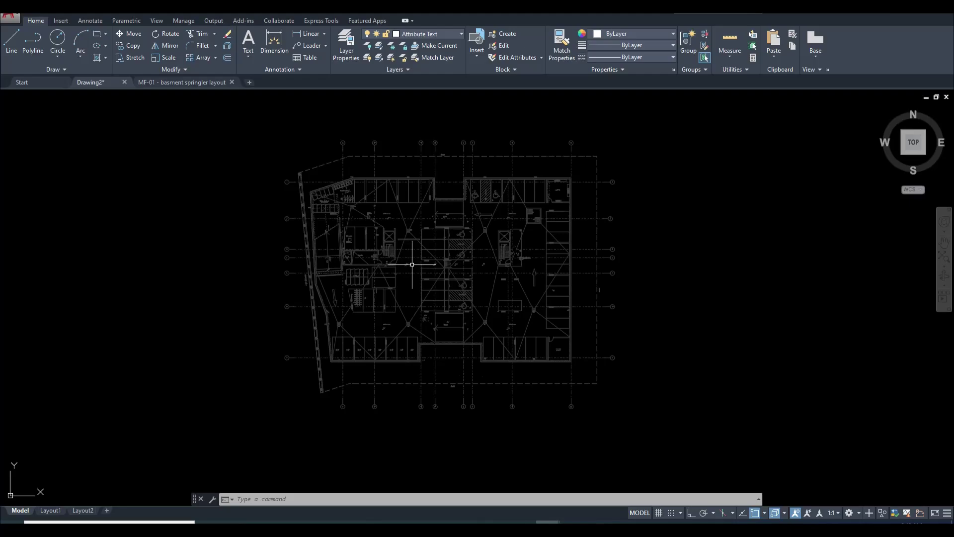
Start XCLIP on the basement plan reference with a new boundary, deleting the old boundary and choosing the Polygonal option.
{"action": "type", "text": "xclip"}
{"action": "key", "text": "Return"}
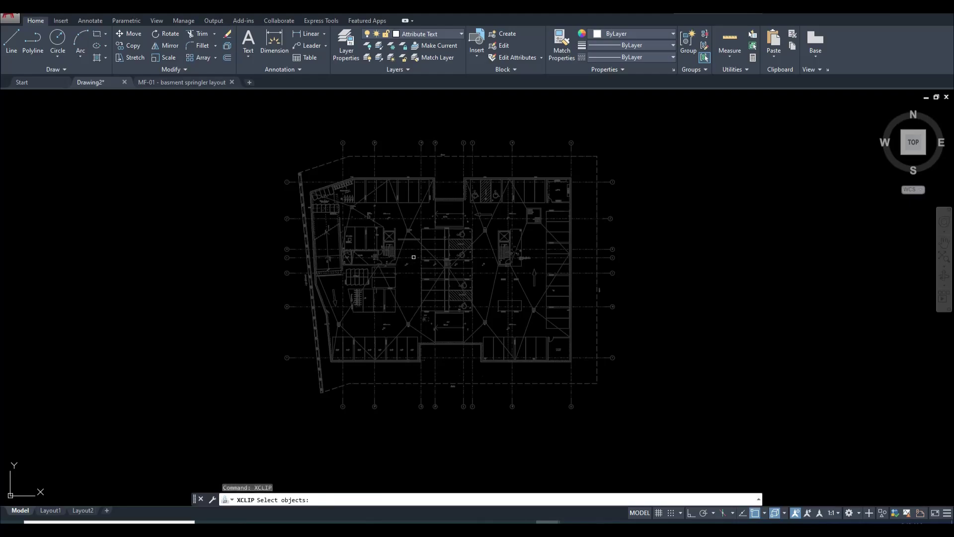
{"action": "left_click", "coordinate": [405, 237]}
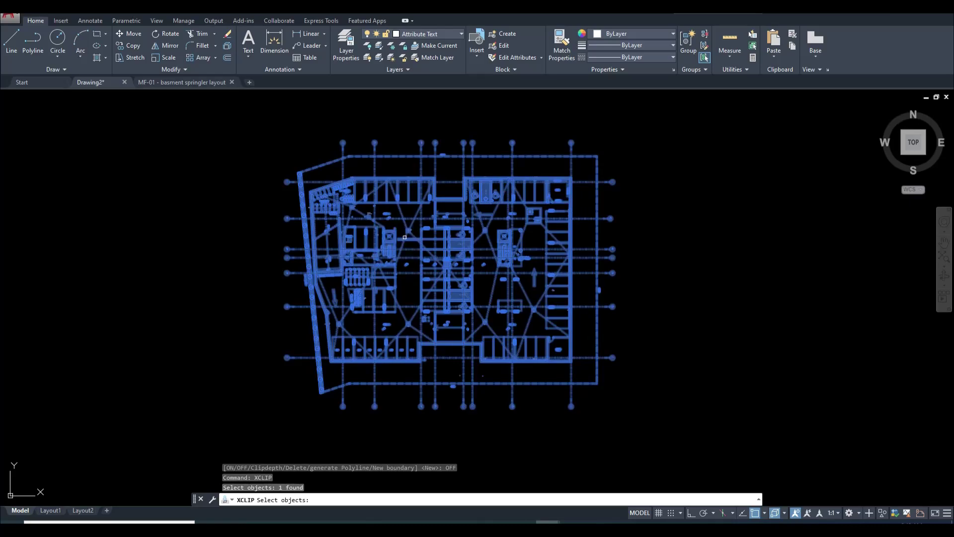
{"action": "key", "text": "Return"}
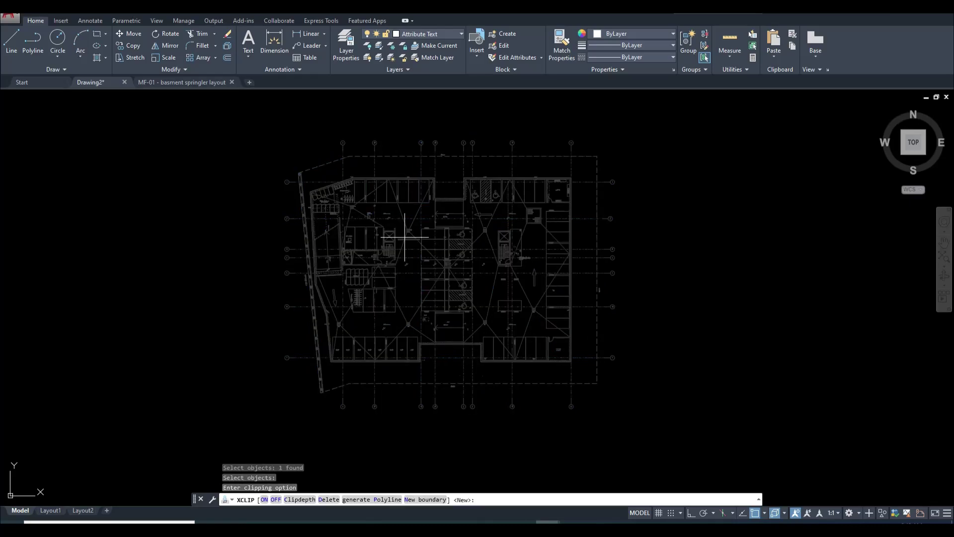
{"action": "key", "text": "Return"}
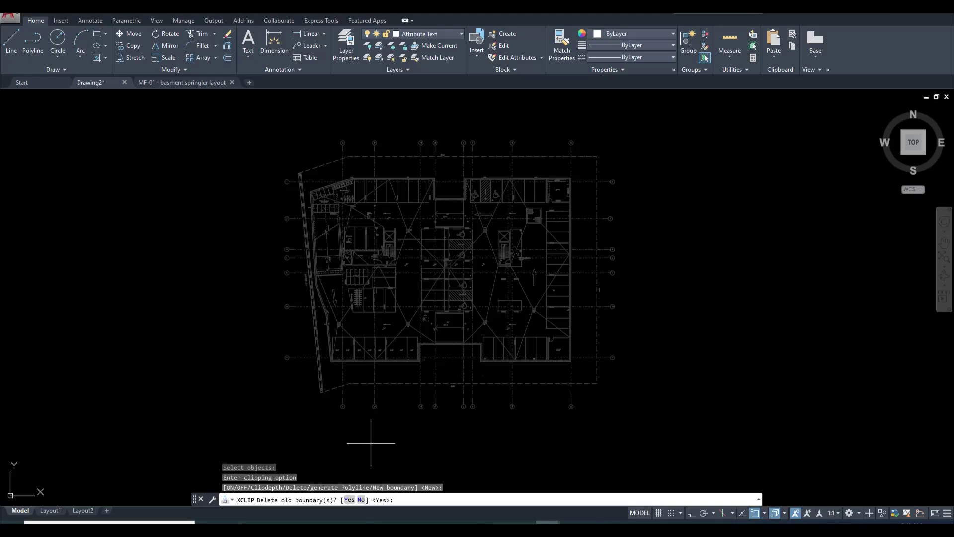
{"action": "key", "text": "Return"}
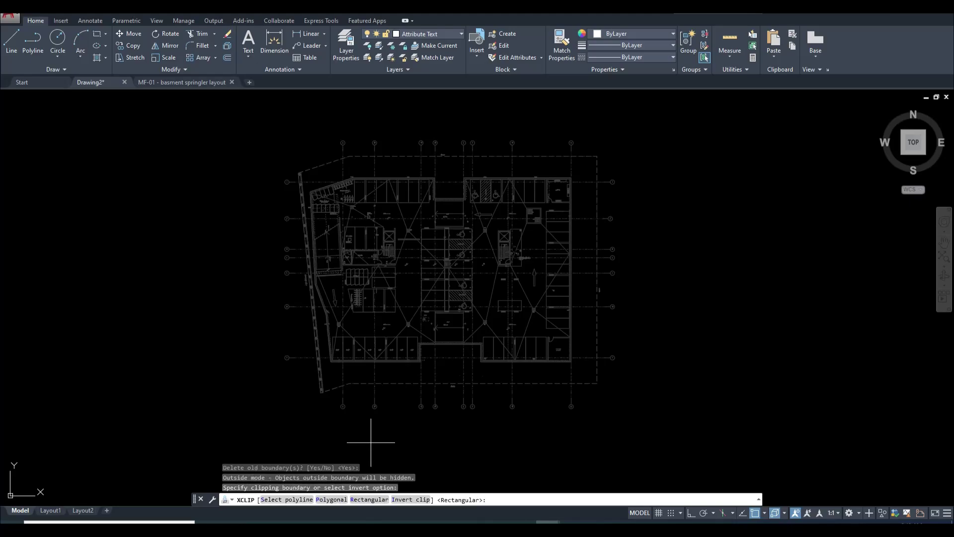
{"action": "left_click", "coordinate": [326, 500]}
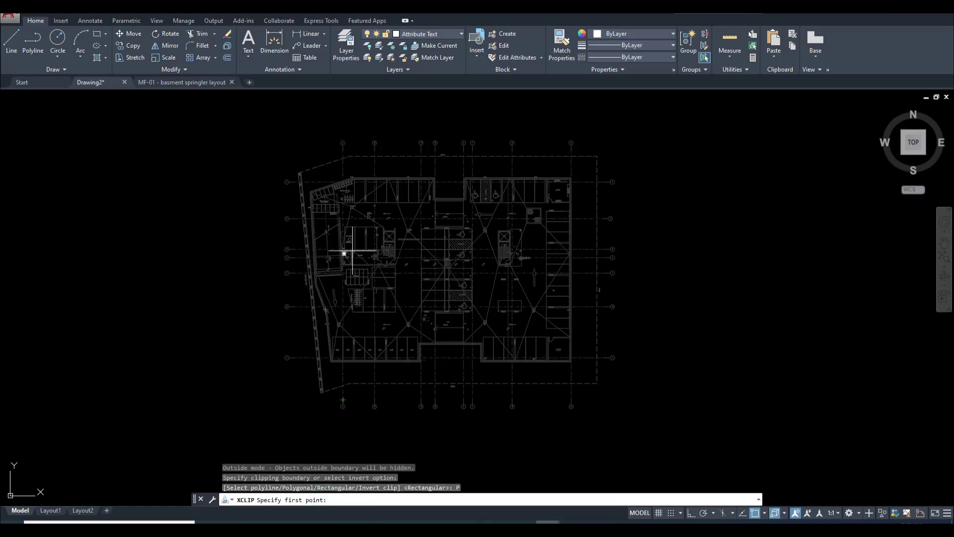
Draw an irregular eleven-point clipping polygon around the car wash bay, pump room and adjacent stair and lift core, and apply the clip.
{"action": "scroll", "coordinate": [379, 260], "scroll_direction": "up", "scroll_amount": 4}
{"action": "mouse_move", "coordinate": [401, 264]}
{"action": "middle_mouse_down"}
{"action": "mouse_move", "coordinate": [391, 249]}
{"action": "mouse_move", "coordinate": [409, 347]}
{"action": "middle_mouse_up"}
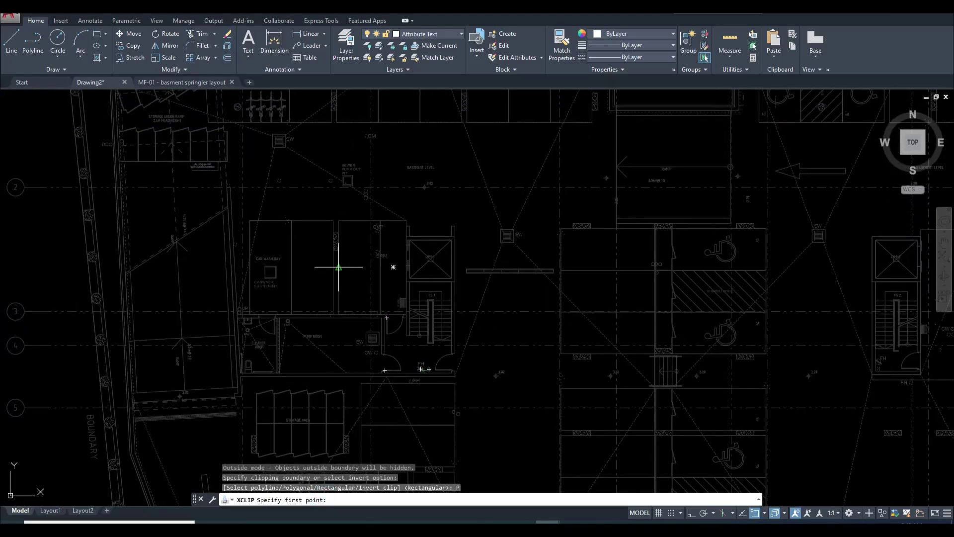
{"action": "left_click", "coordinate": [211, 202]}
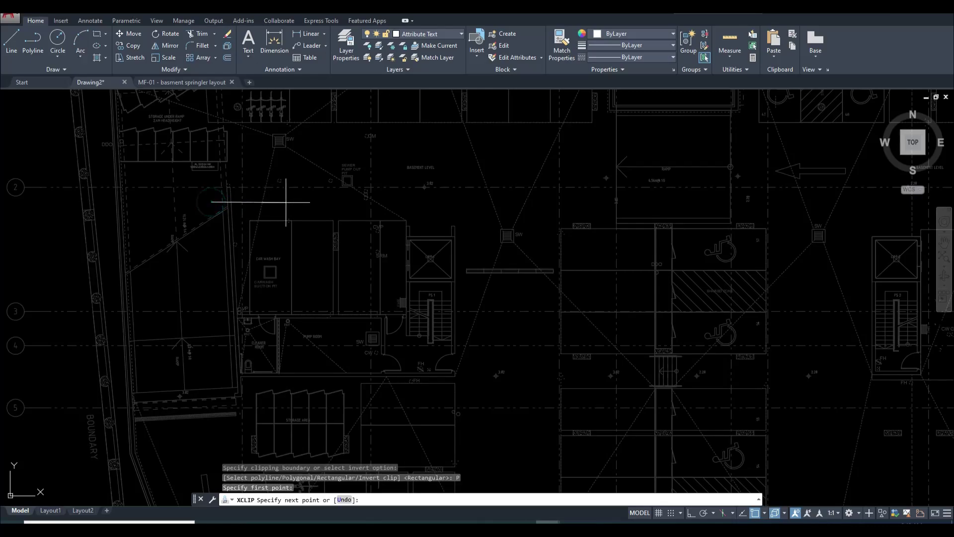
{"action": "left_click", "coordinate": [321, 201]}
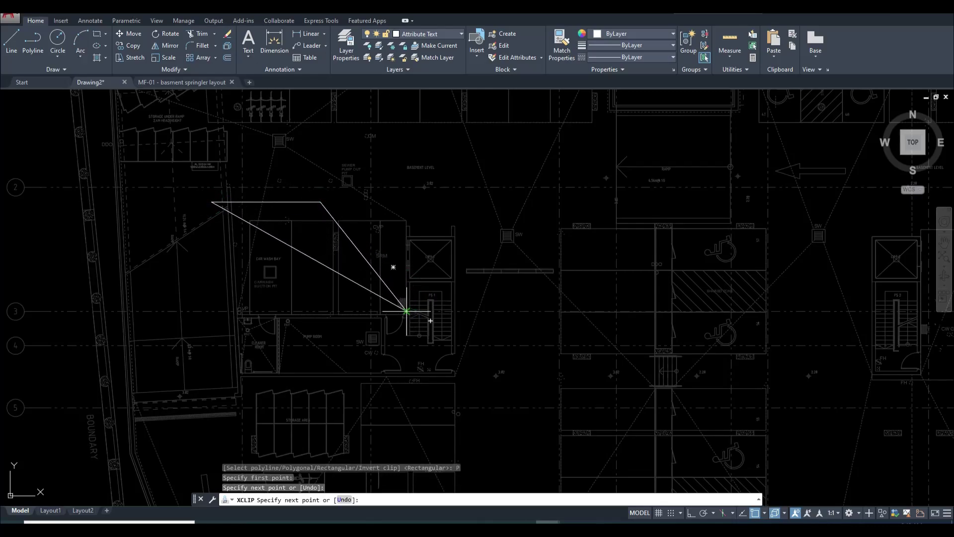
{"action": "left_click", "coordinate": [474, 209]}
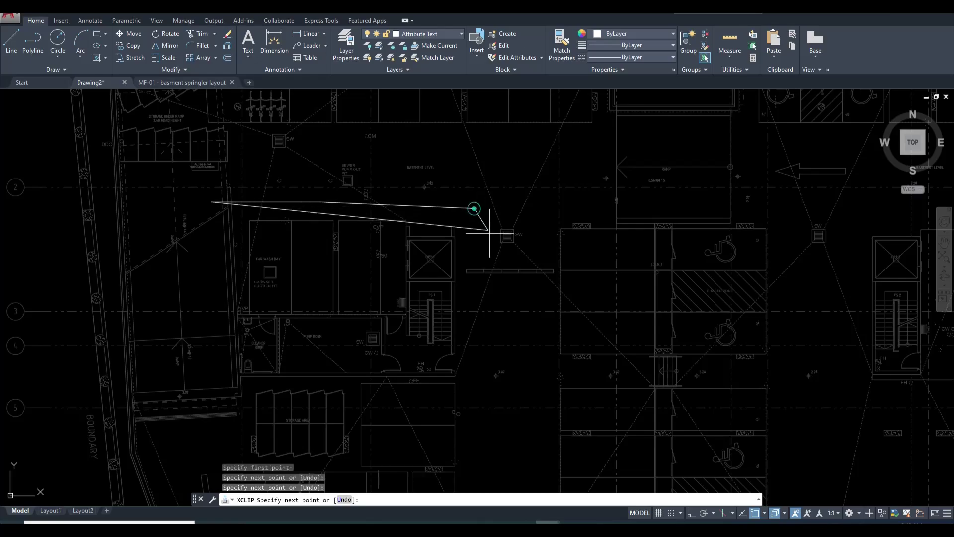
{"action": "left_click", "coordinate": [474, 356]}
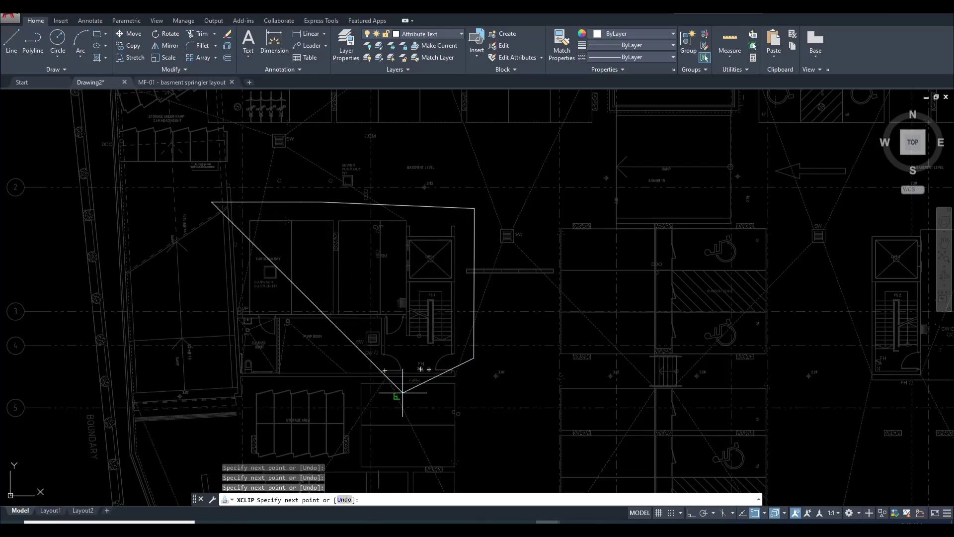
{"action": "left_click", "coordinate": [418, 417]}
{"action": "left_click", "coordinate": [344, 438]}
{"action": "left_click", "coordinate": [262, 371]}
{"action": "left_click", "coordinate": [193, 346]}
{"action": "double_click", "coordinate": [250, 282]}
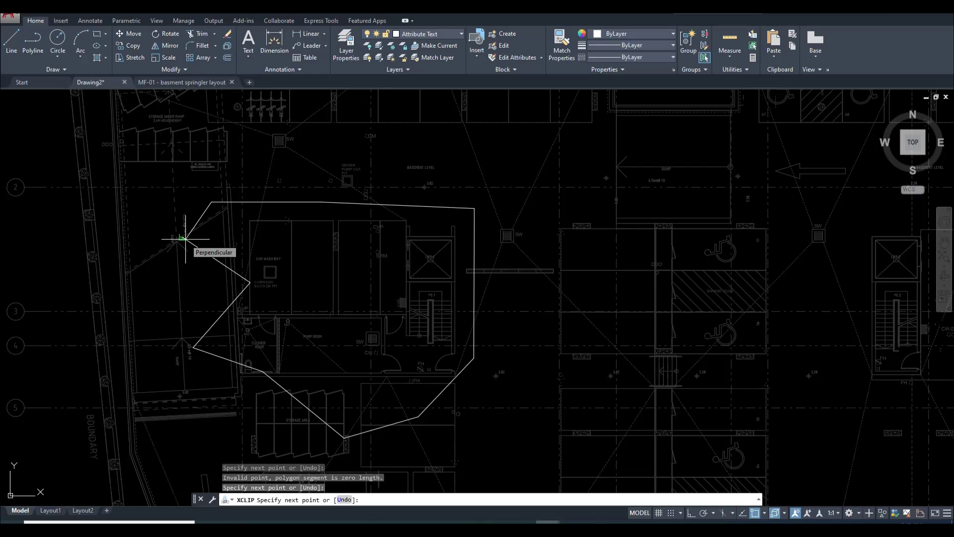
{"action": "left_click", "coordinate": [184, 238]}
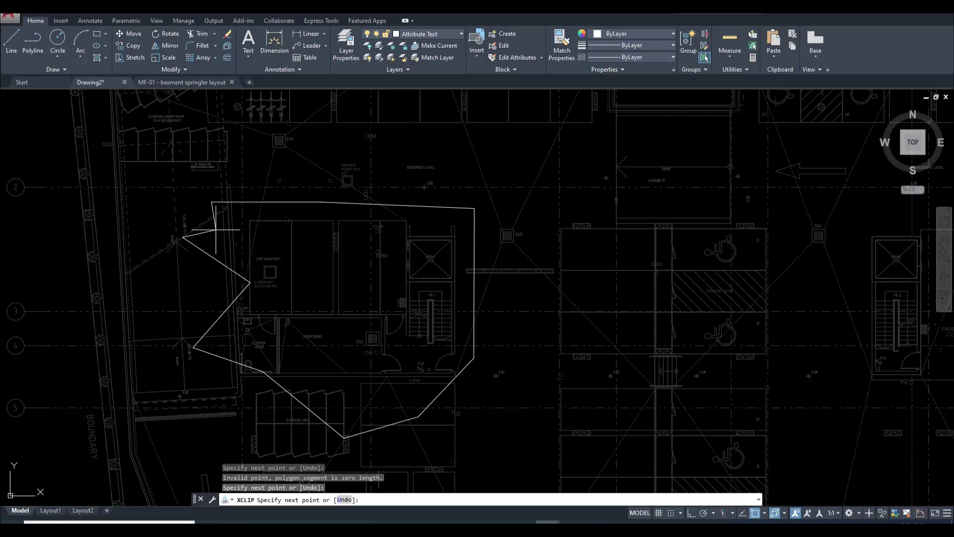
{"action": "left_click", "coordinate": [215, 227]}
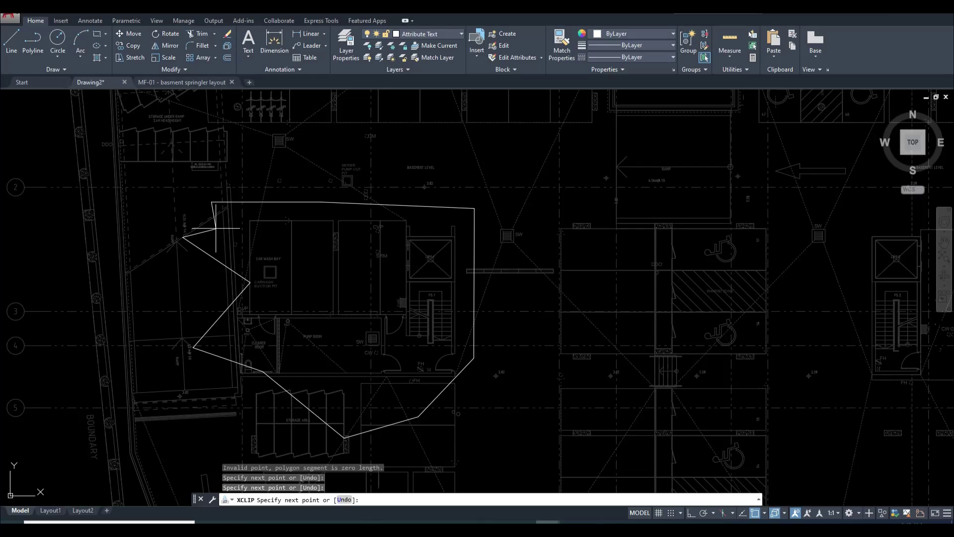
{"action": "key", "text": "Return"}
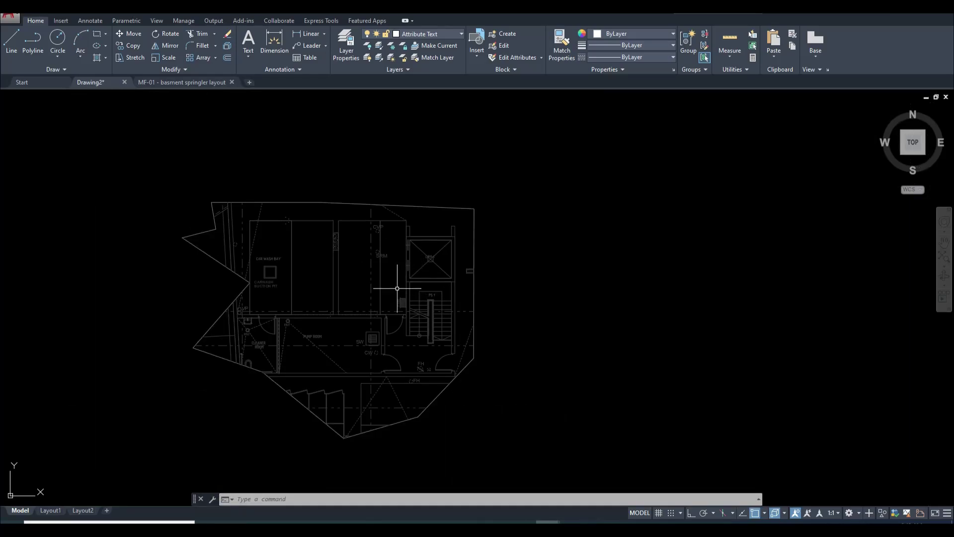
{"action": "scroll", "coordinate": [397, 289], "scroll_direction": "down", "scroll_amount": 3}
{"action": "scroll", "coordinate": [386, 290], "scroll_direction": "up", "scroll_amount": 2}
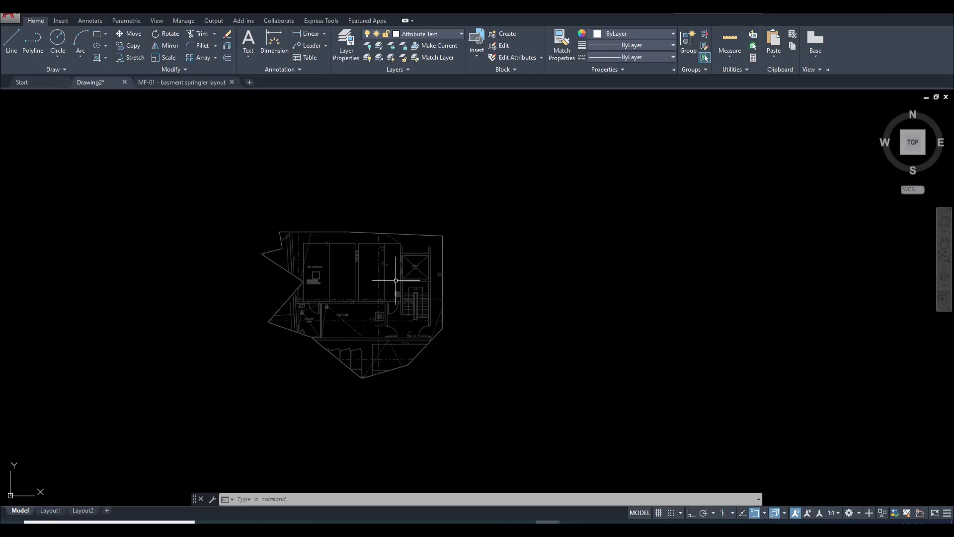